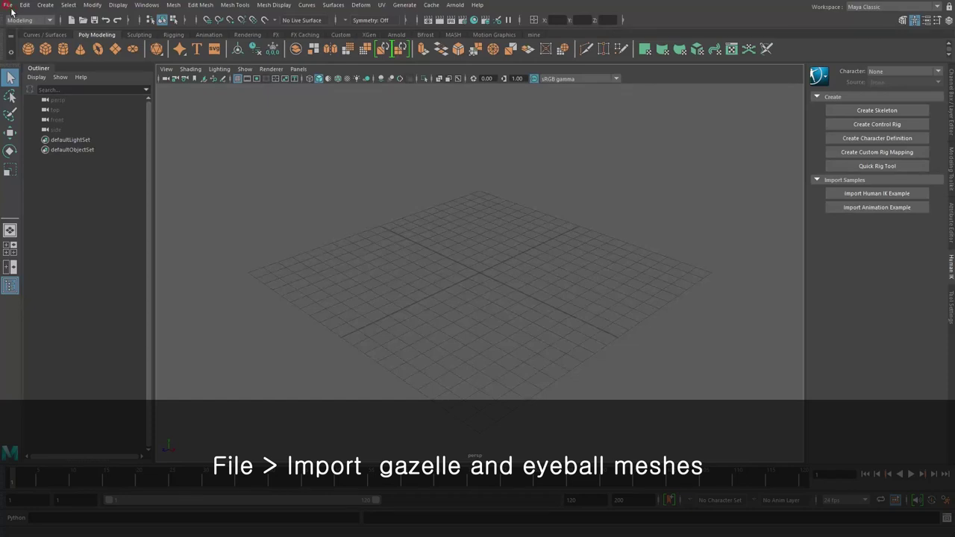
Step: Import Eyeball.OBJ from the Desktop folder into the scene
left_click(9, 6)
left_click(76, 116)
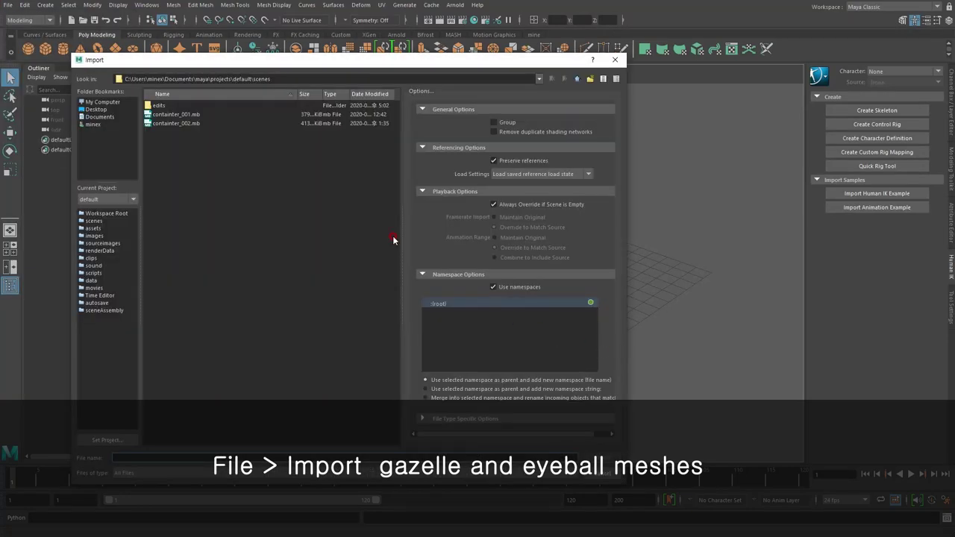
left_click(106, 111)
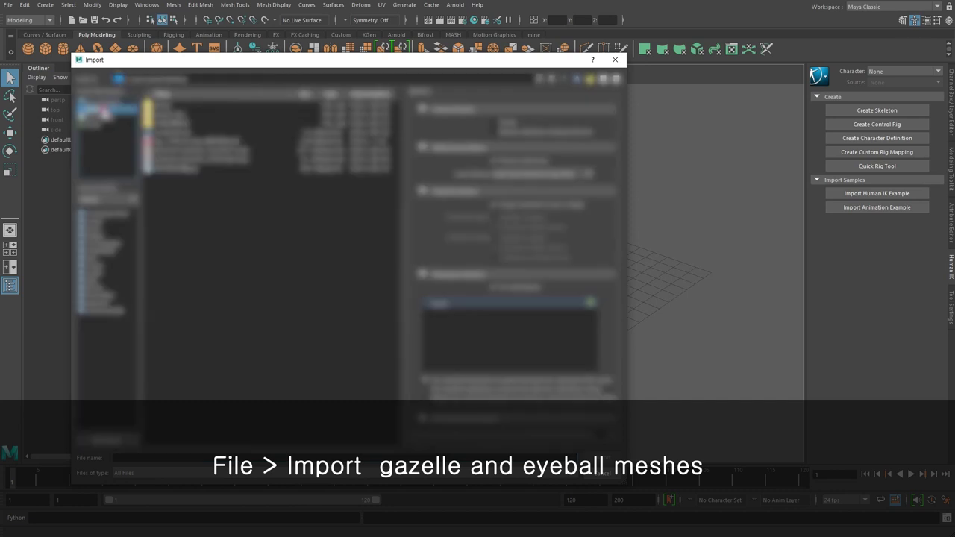
double_click(165, 112)
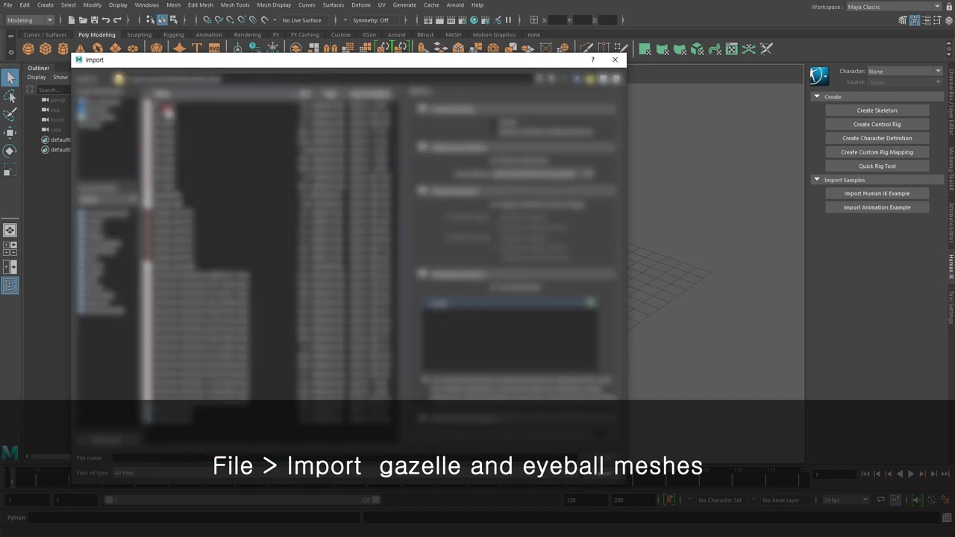
left_click(167, 205)
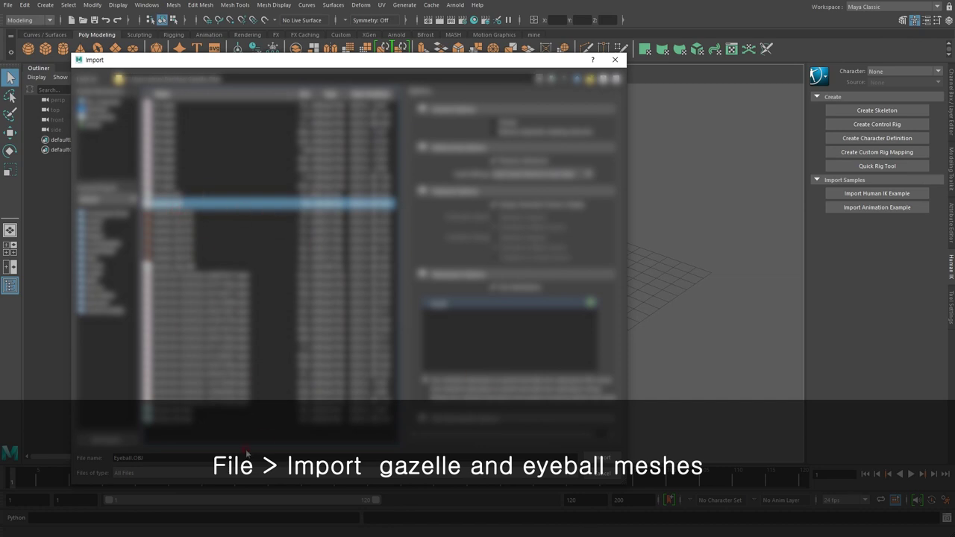
left_click(601, 457)
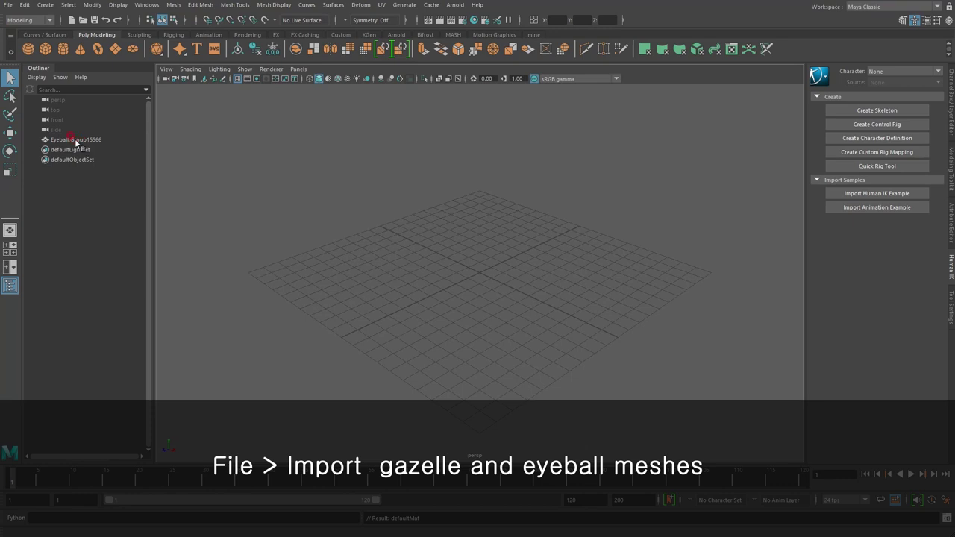
Step: Import Gazelle_Obj.OBJ from the same folder
left_click(7, 4)
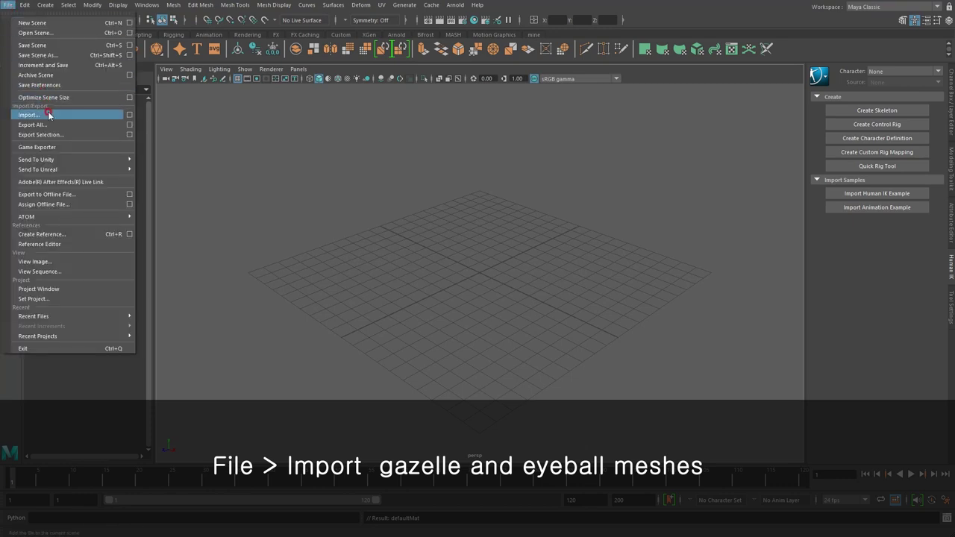
left_click(49, 116)
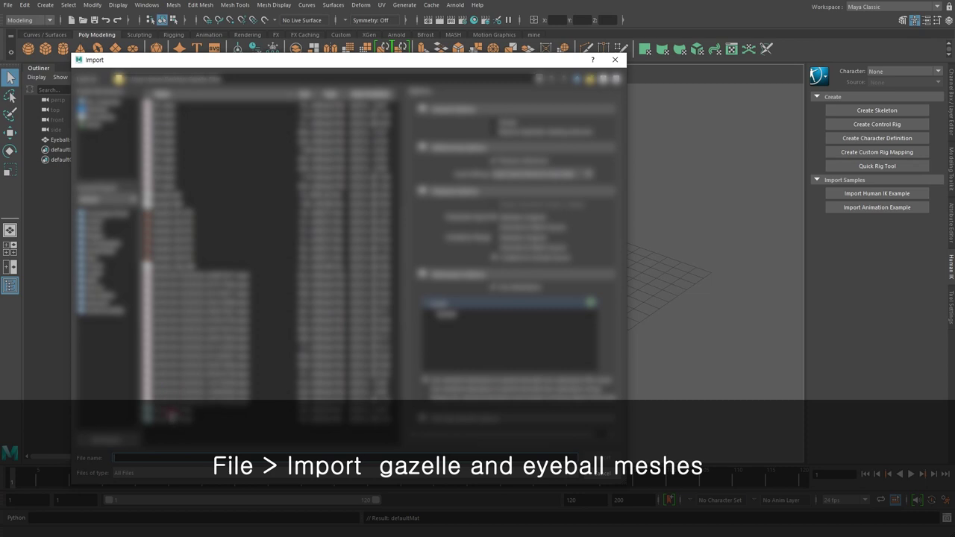
left_click(186, 269)
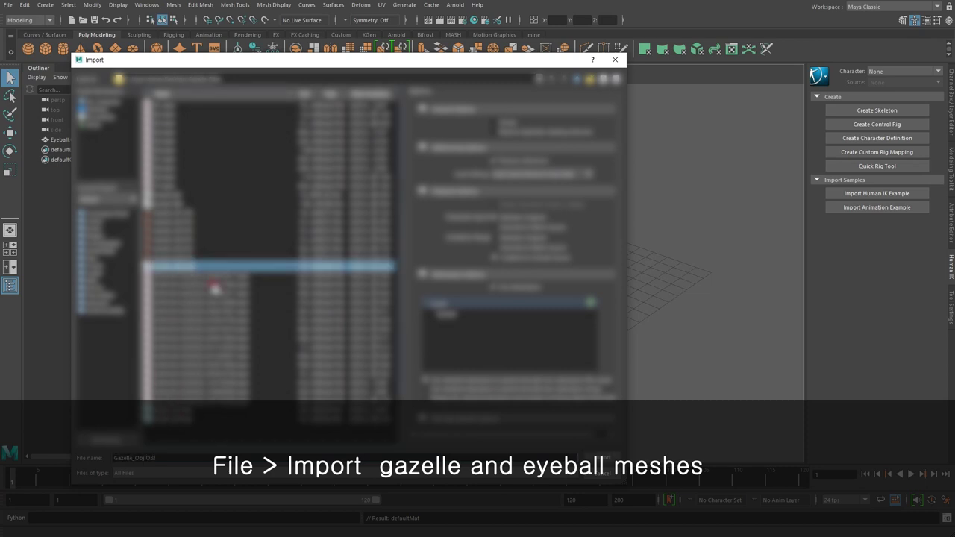
left_click(597, 457)
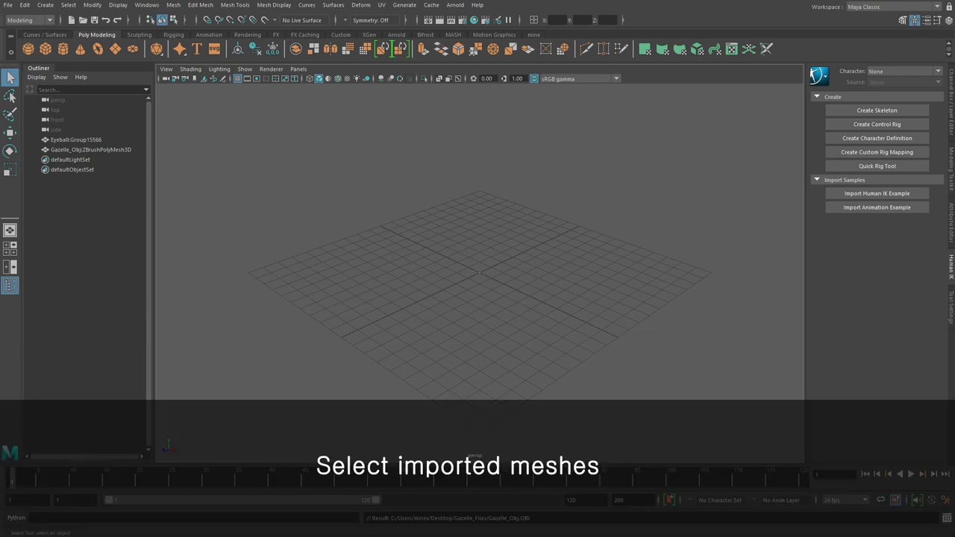
Step: Select the eyeball group and gazelle mesh, frame them, and maximize the side view
left_click(74, 140)
left_click(82, 150, "shift")
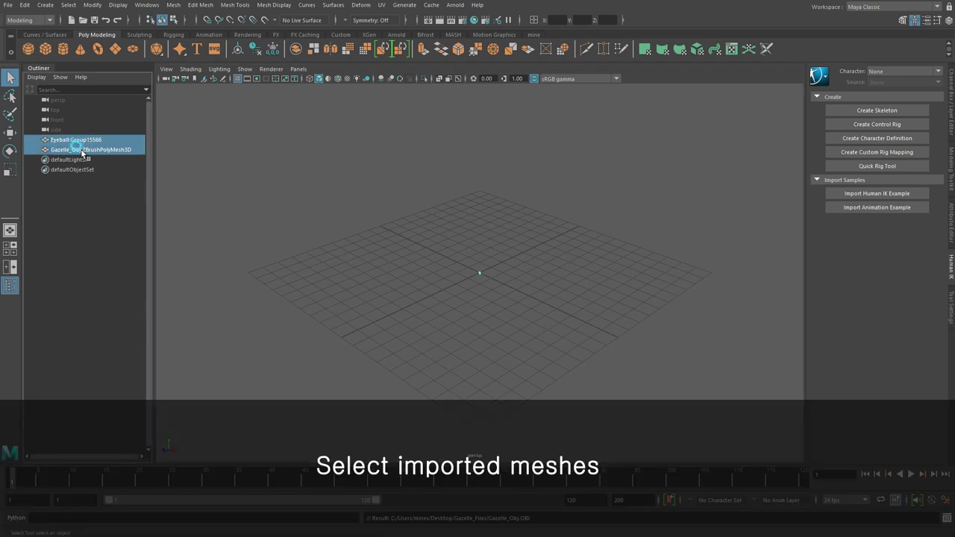
key("f")
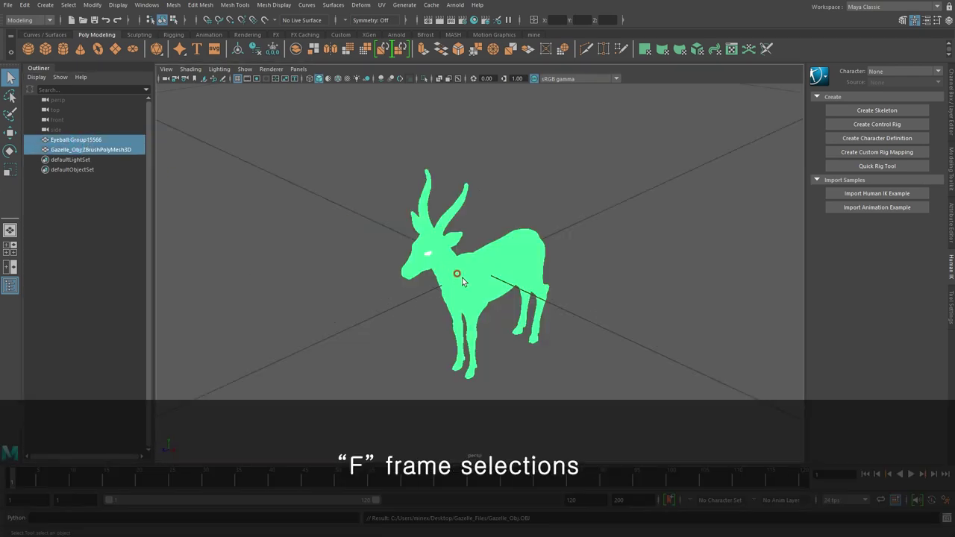
left_click_drag(565, 347, 518, 339, "alt")
key("space")
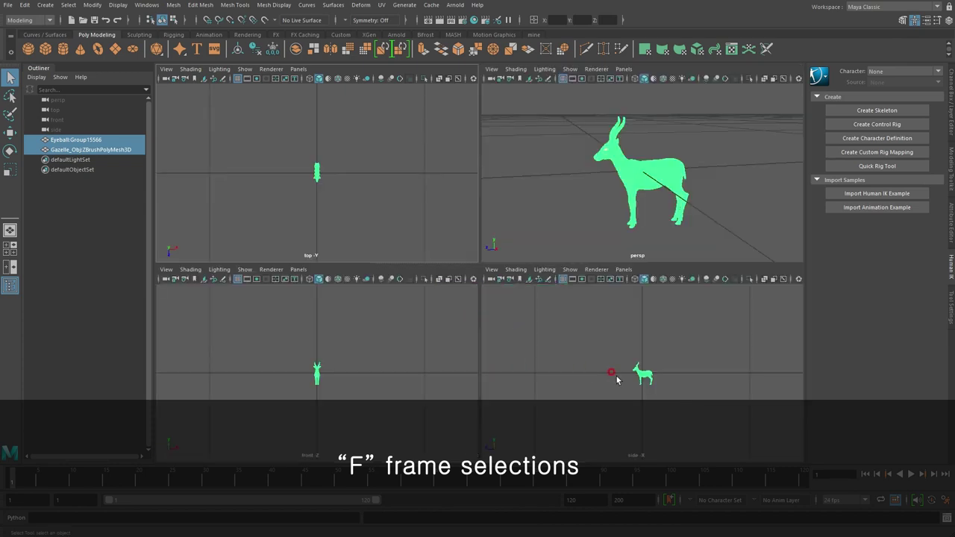
key("space")
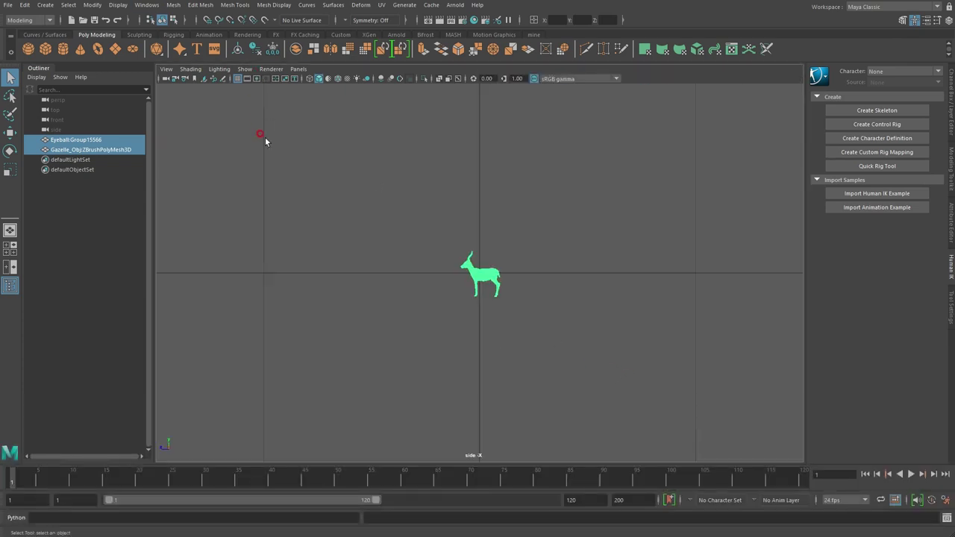
left_click(41, 7)
mouse_move(71, 182)
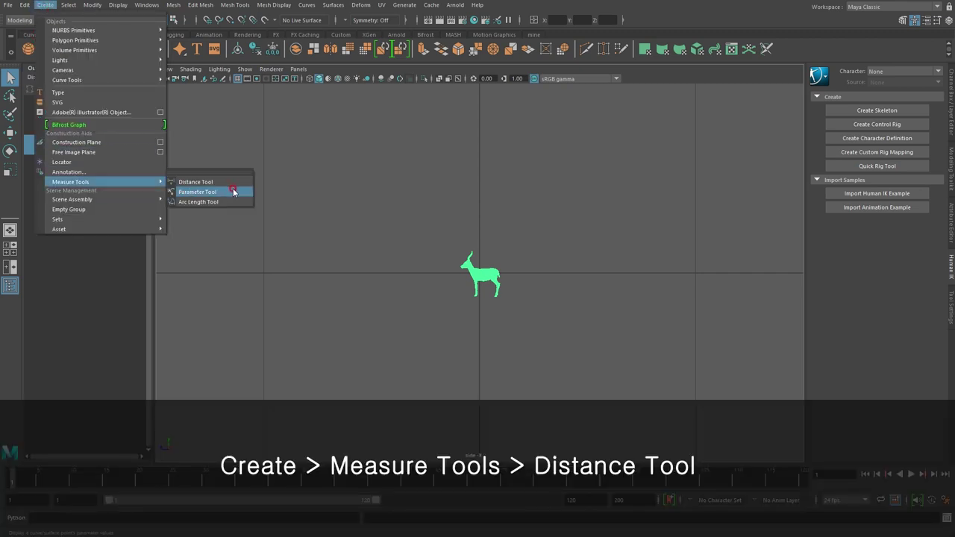
Step: Measure the gazelle's height with the Distance Tool, from horn base to ground
left_click(236, 185)
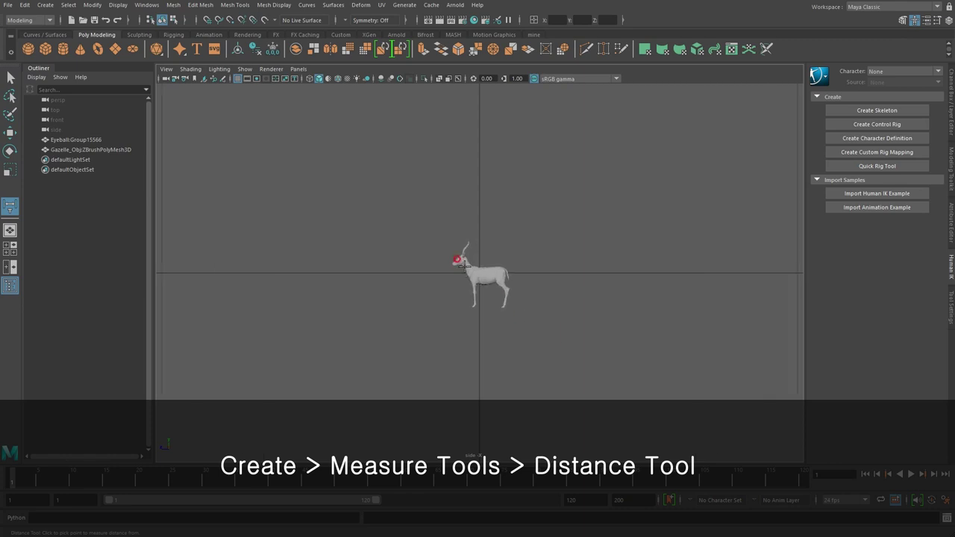
scroll(453, 258, "up", 4)
scroll(452, 258, "up", 5)
left_click(421, 215)
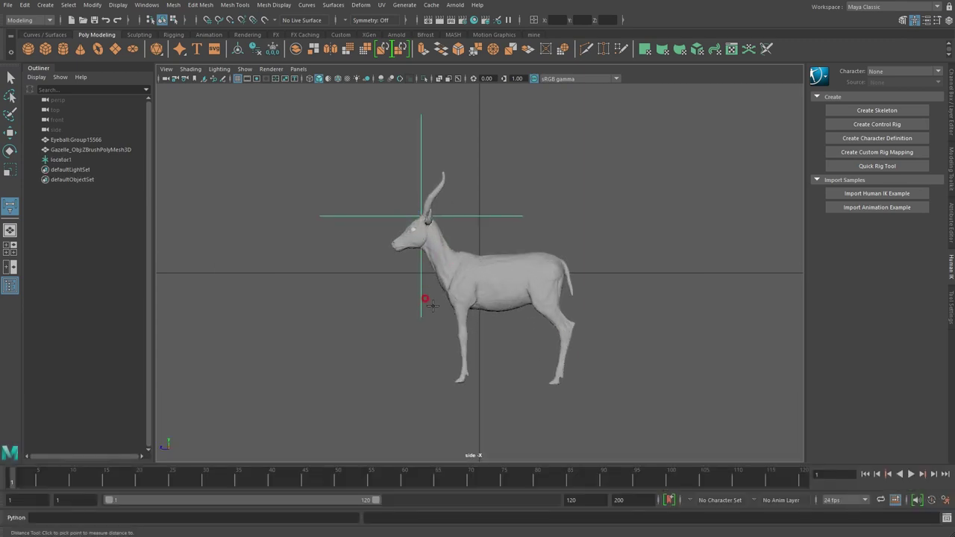
left_click(423, 382)
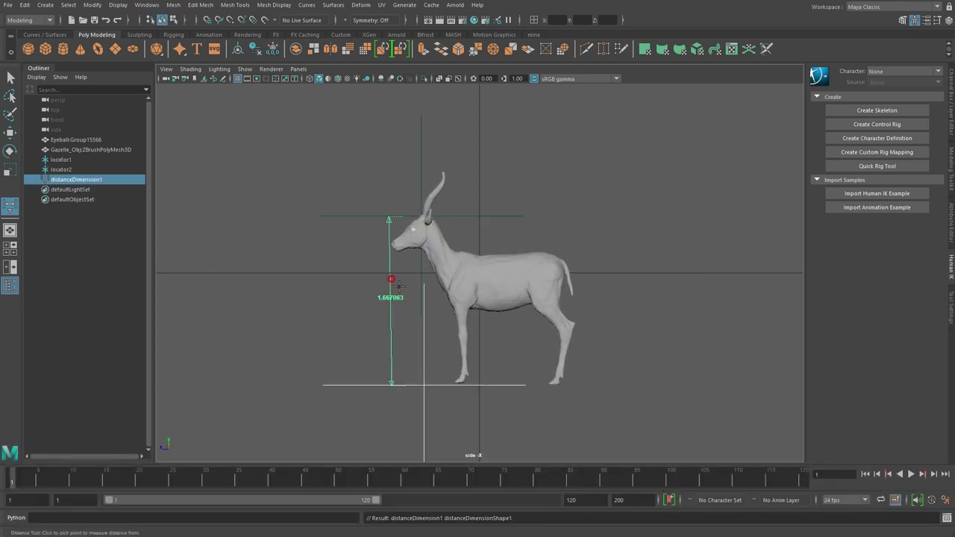
Step: Set locator1's Translate Y to 170 so the distance reads about 171.1
left_click(9, 132)
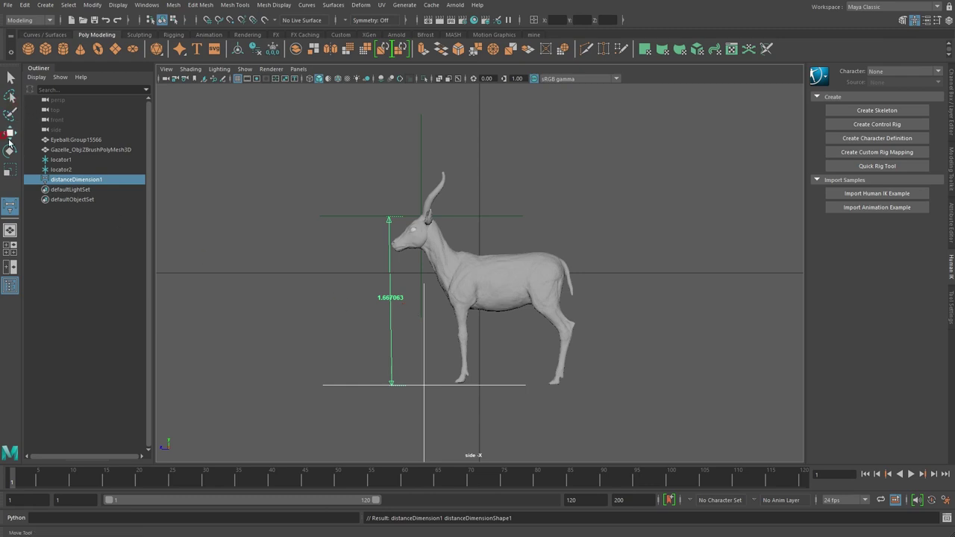
left_click_drag(358, 237, 330, 198)
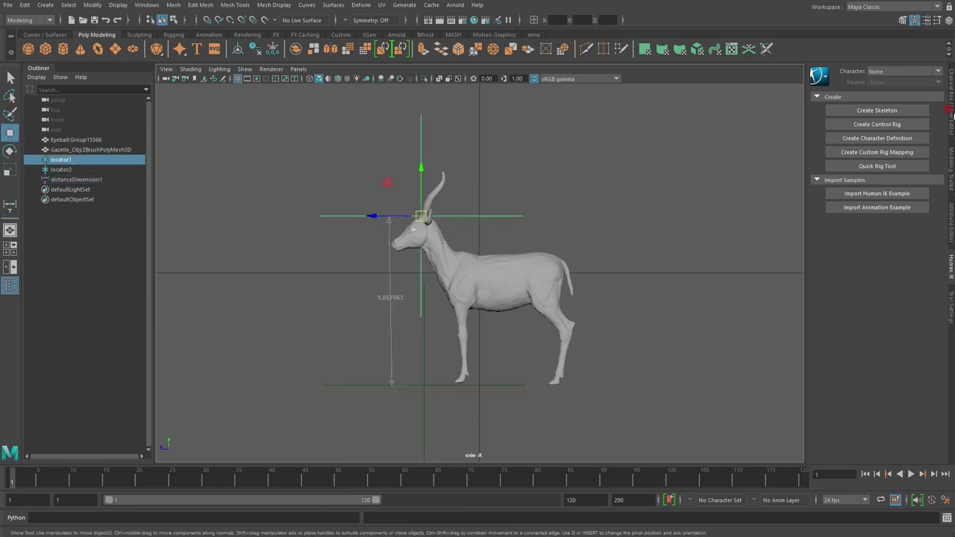
left_click(951, 114)
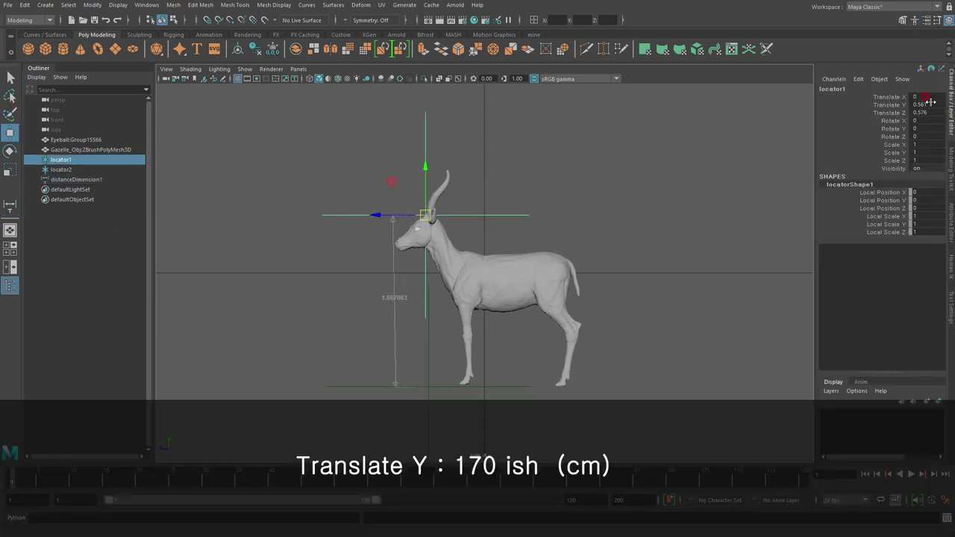
double_click(923, 105)
type("170")
key("Return")
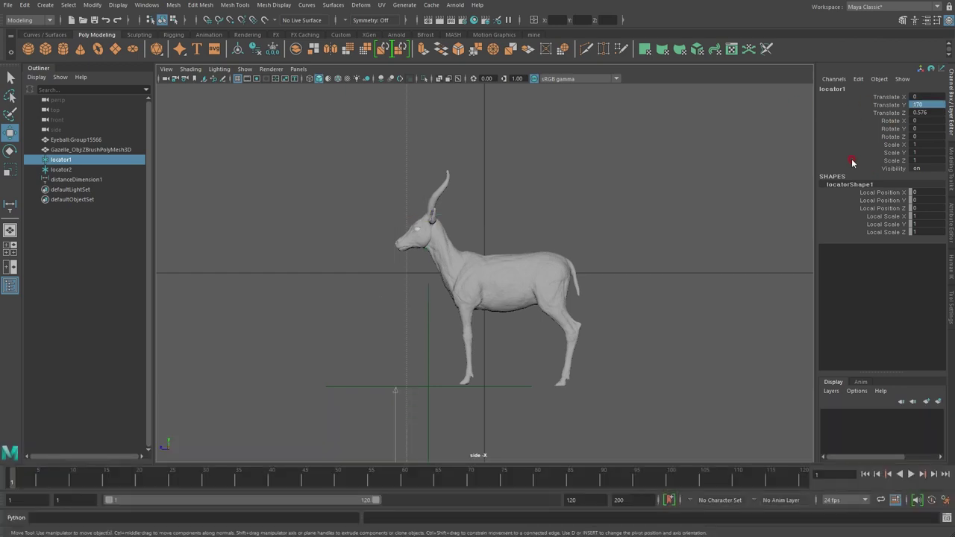
scroll(549, 259, "down", 5)
scroll(523, 258, "down", 3)
scroll(433, 256, "down", 2)
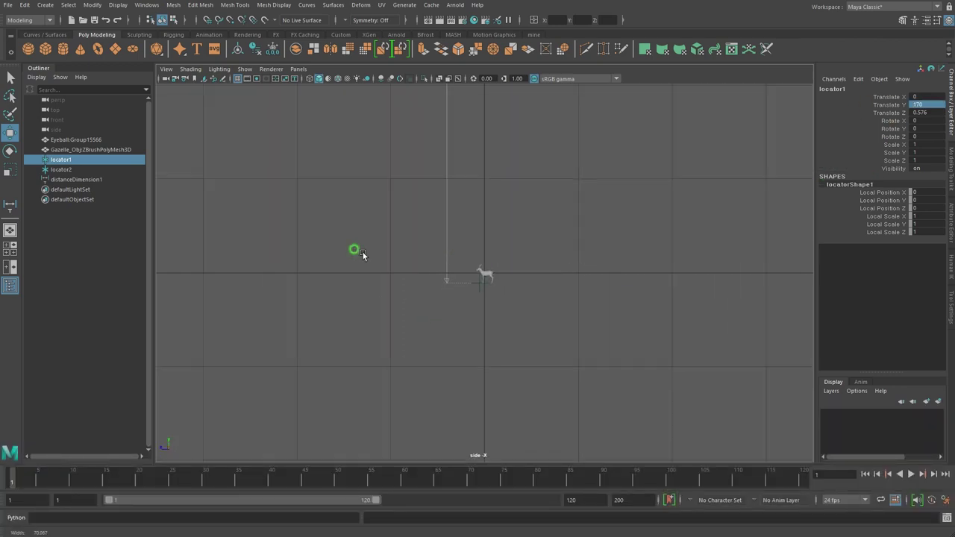
scroll(523, 231, "down", 1)
scroll(489, 230, "down", 2)
scroll(537, 354, "down", 2)
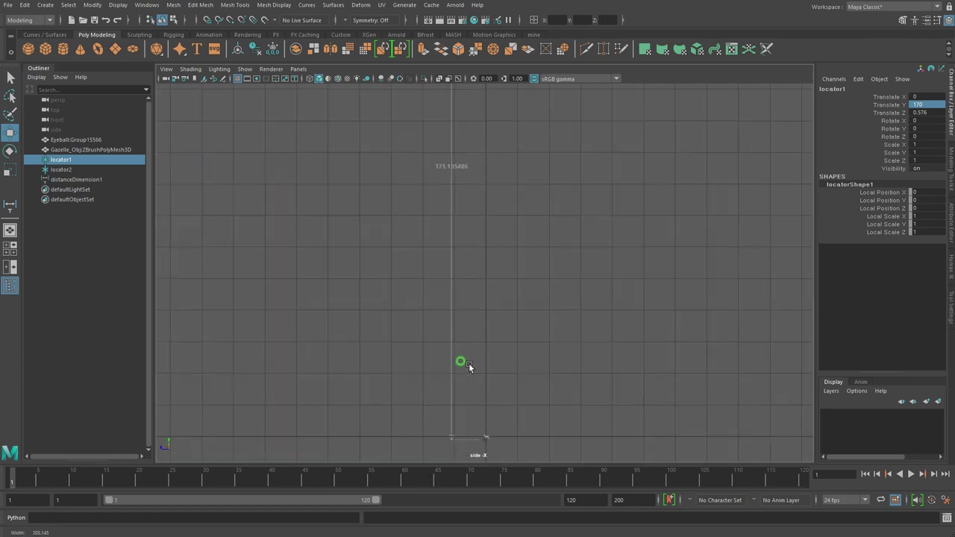
scroll(465, 363, "down", 1)
scroll(458, 316, "down", 1)
middle_click_drag(525, 290, 519, 313, "alt")
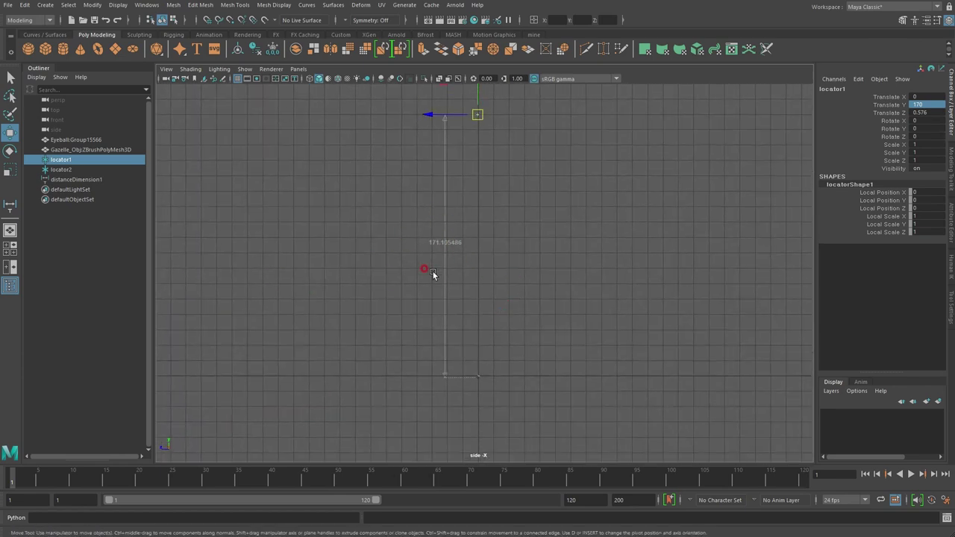
Step: Scale the gazelle and eyeball meshes to 100 on X, Y and Z
left_click_drag(76, 140, 78, 150)
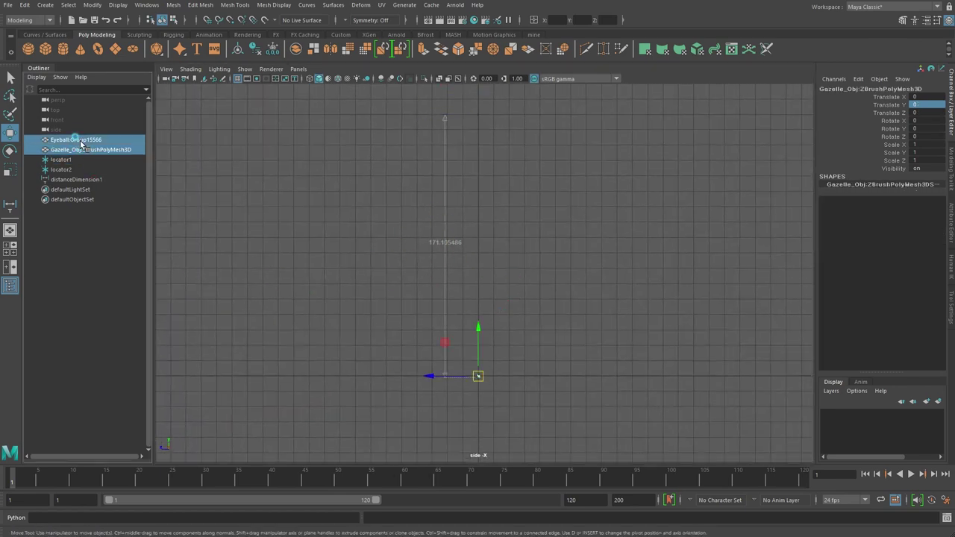
mouse_move(452, 393)
middle_mouse_down("alt")
mouse_move(580, 326)
mouse_move(537, 411)
middle_mouse_up("alt")
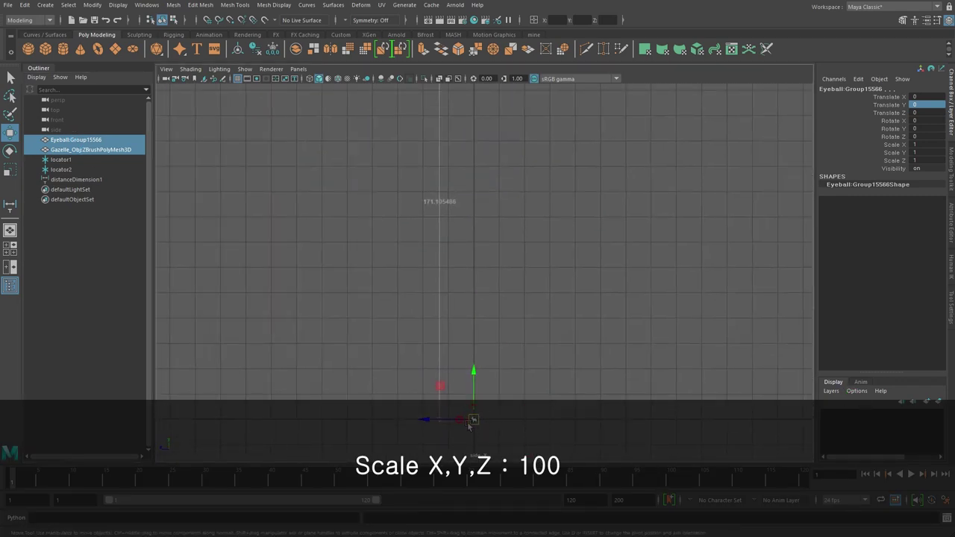
left_click_drag(922, 144, 922, 159)
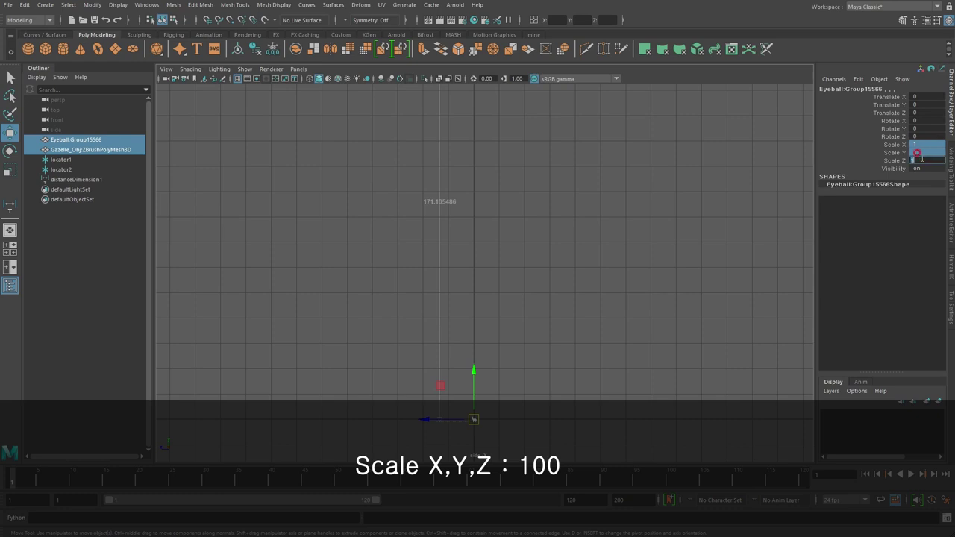
type("00")
key("Return")
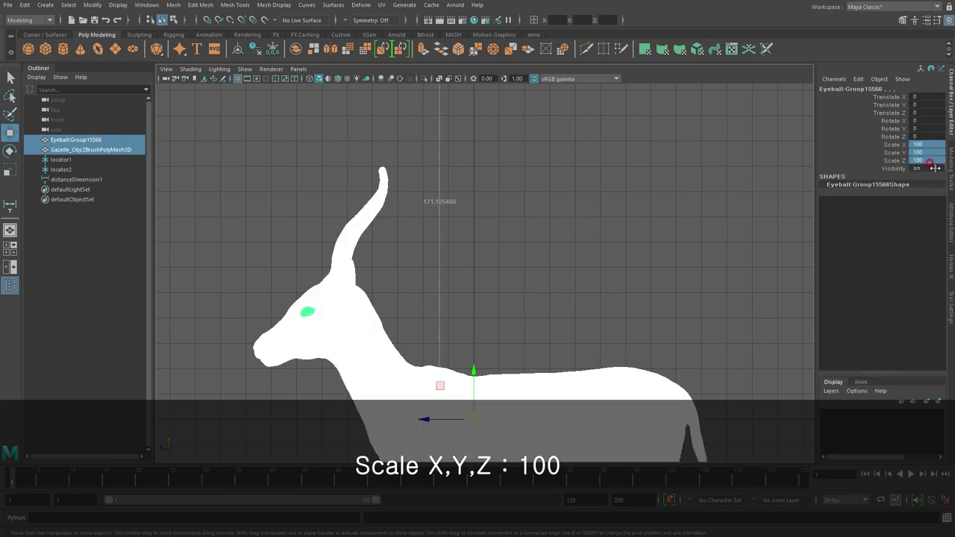
mouse_move(751, 219)
right_mouse_down("alt")
mouse_move(353, 324)
mouse_move(233, 292)
right_mouse_up("alt")
scroll(397, 306, "down", 1)
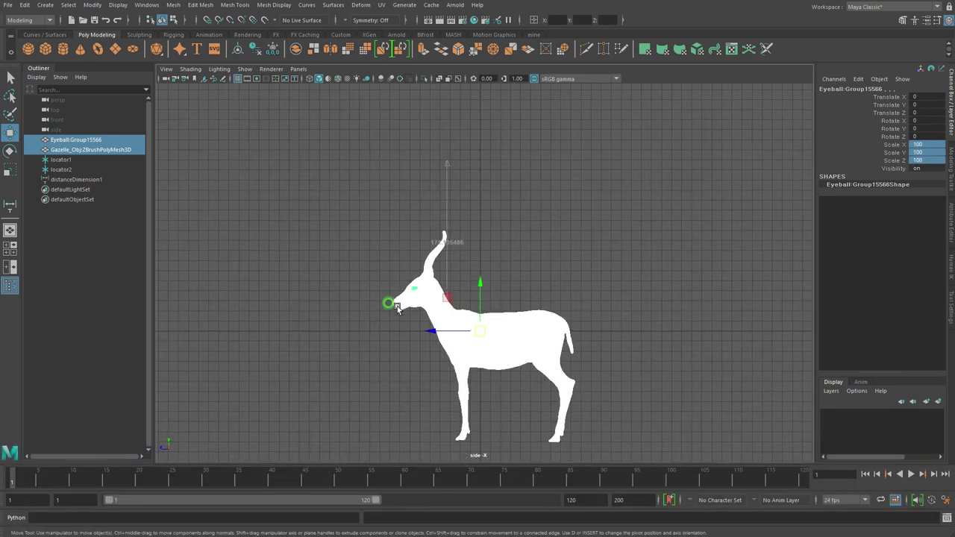
Step: Move both meshes to Translate Y 108.233 so the hooves rest on the grid
left_click_drag(485, 284, 480, 173)
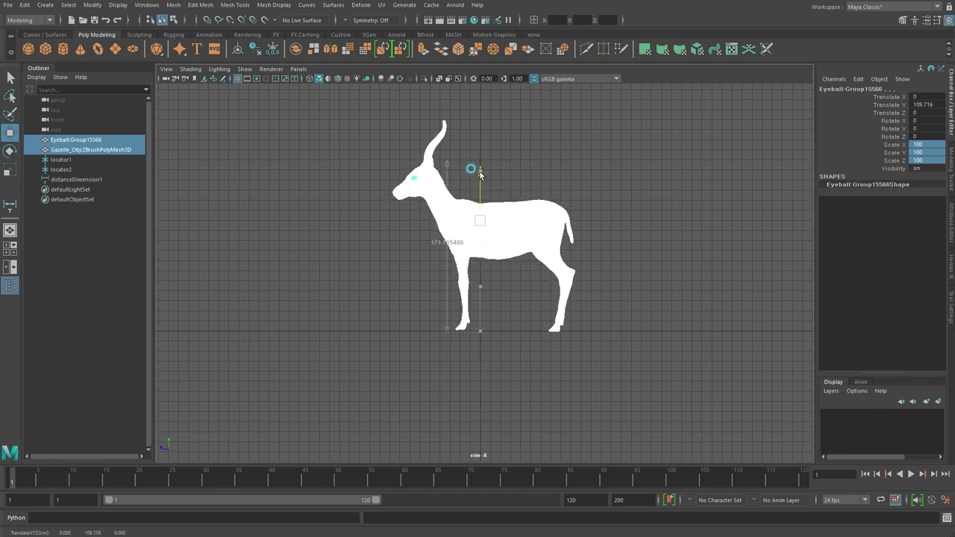
left_click_drag(480, 173, 480, 174)
key("space")
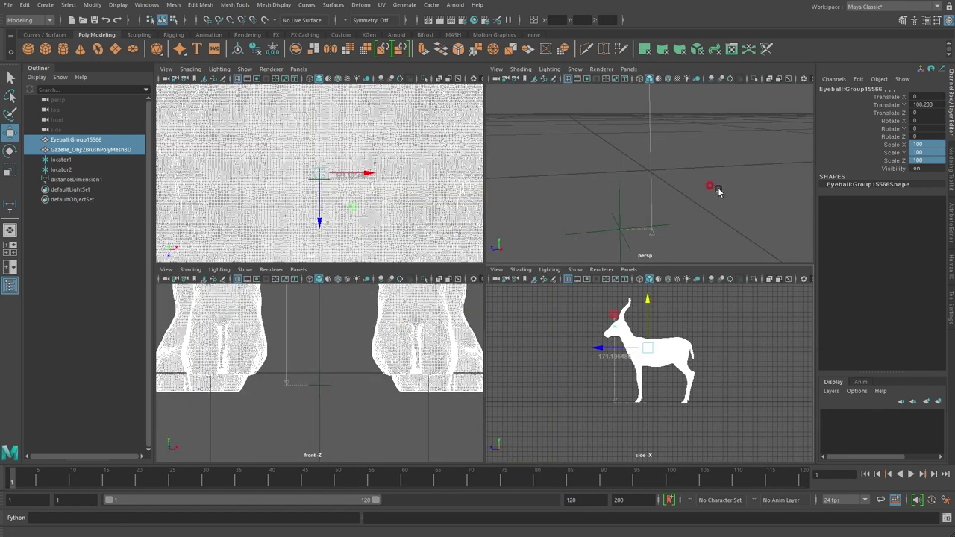
key("space")
left_click_drag(714, 261, 206, 223, "alt")
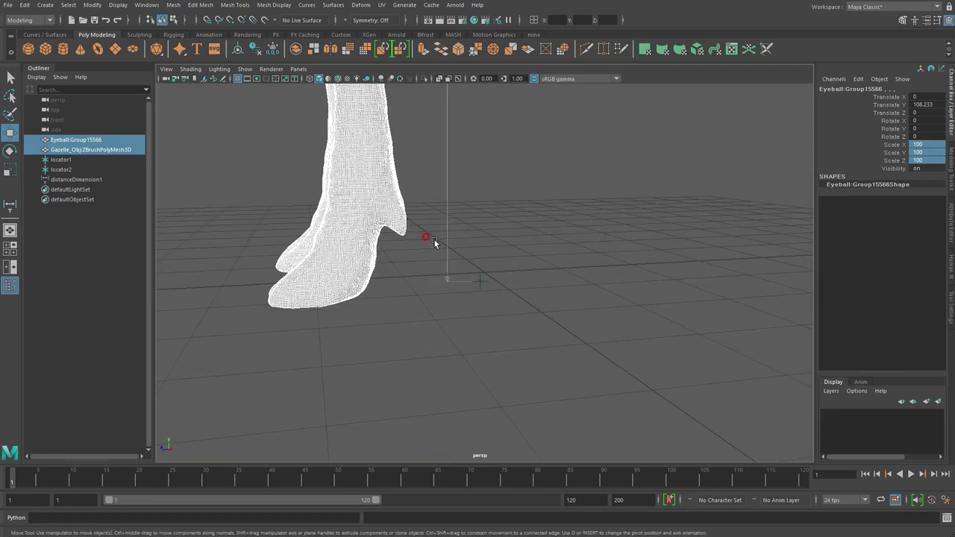
Step: Delete locator1, locator2 and distanceDimension1
key("f")
left_click(613, 314)
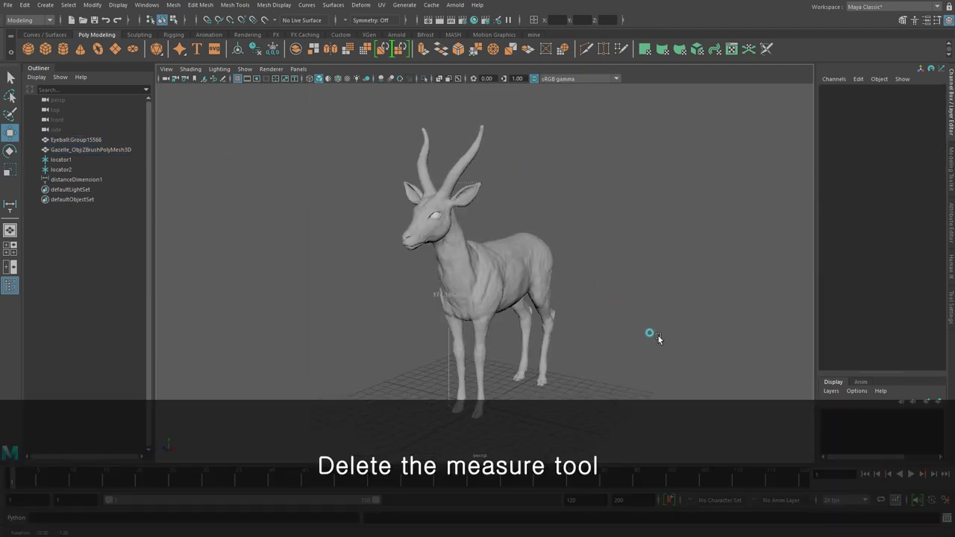
left_click_drag(658, 336, 612, 332, "alt")
left_click(61, 159)
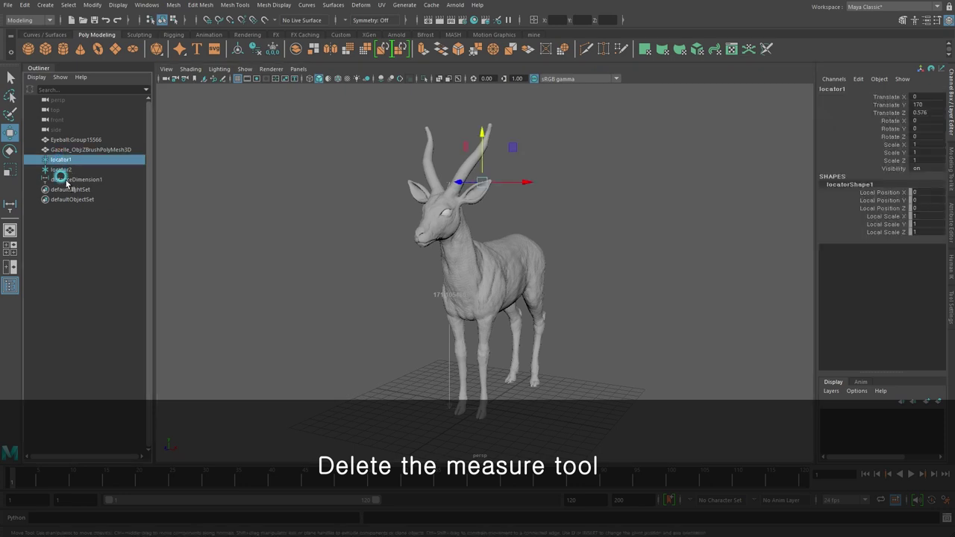
left_click(70, 180, "shift")
key("Delete")
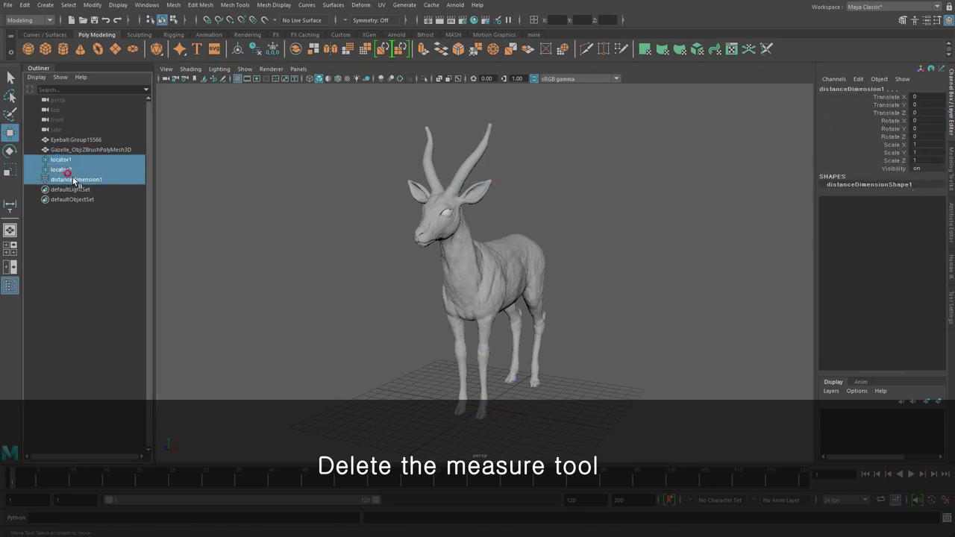
Step: Centre the gazelle mesh's pivot with Modify > Center Pivot
mouse_move(557, 312)
left_mouse_down("alt")
mouse_move(486, 301)
mouse_move(553, 308)
mouse_move(484, 274)
left_mouse_up("alt")
left_click(483, 274)
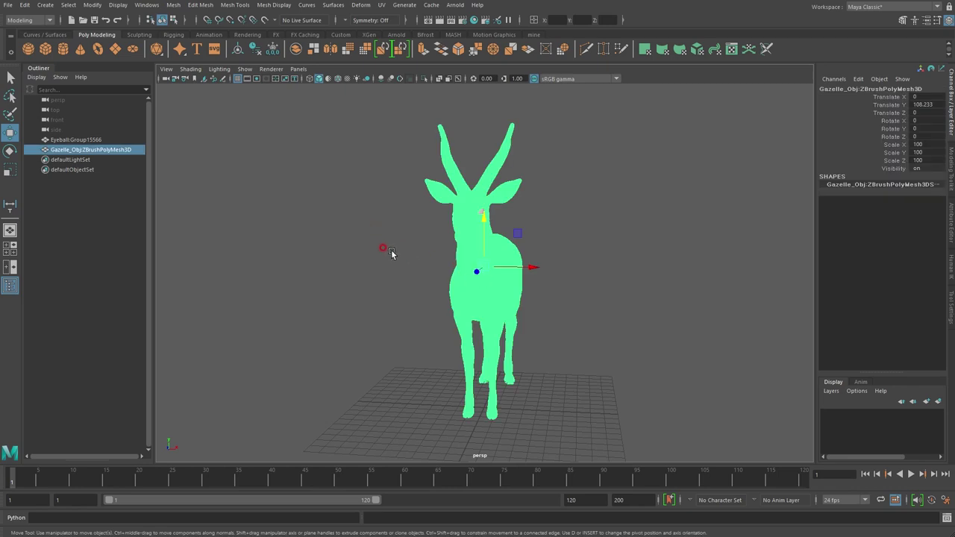
left_click_drag(383, 247, 422, 239, "alt")
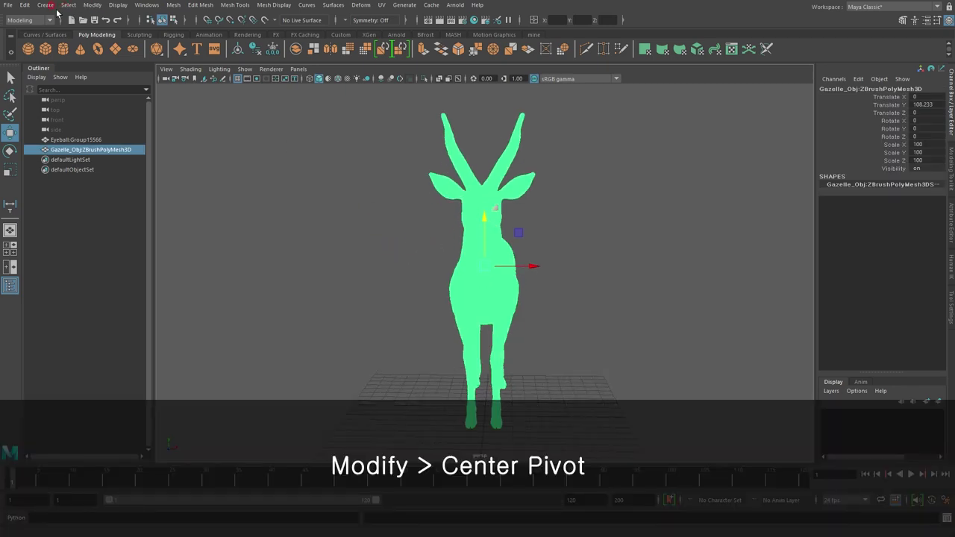
left_click(93, 4)
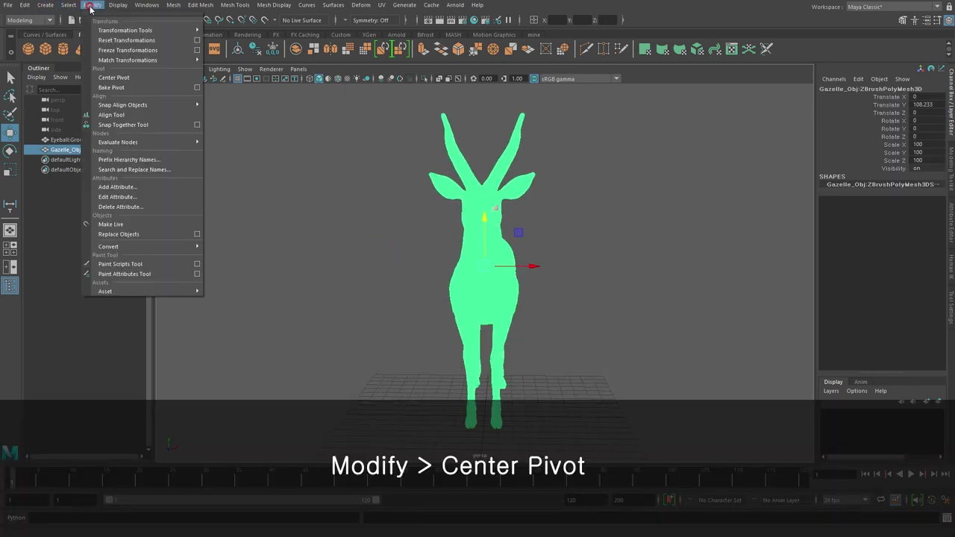
left_click(147, 79)
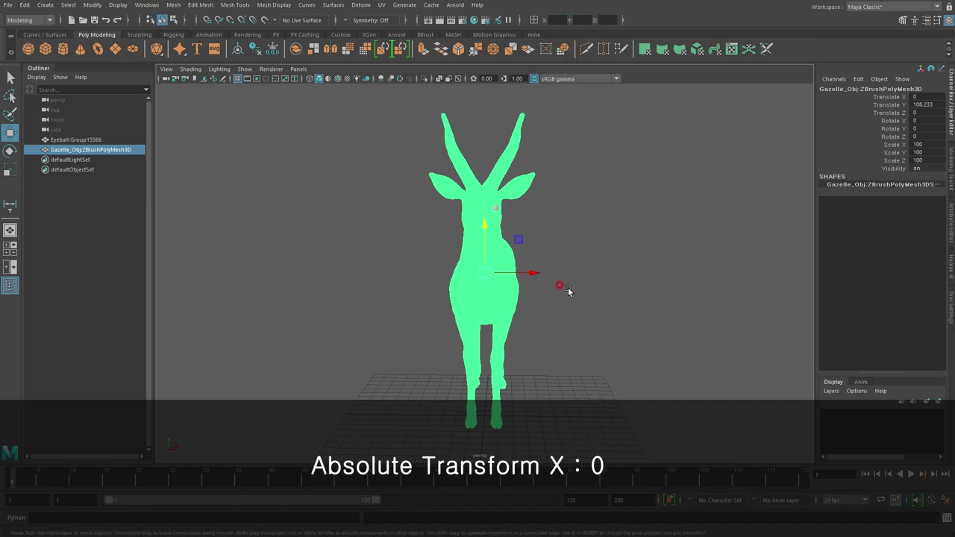
left_click(75, 139, "ctrl")
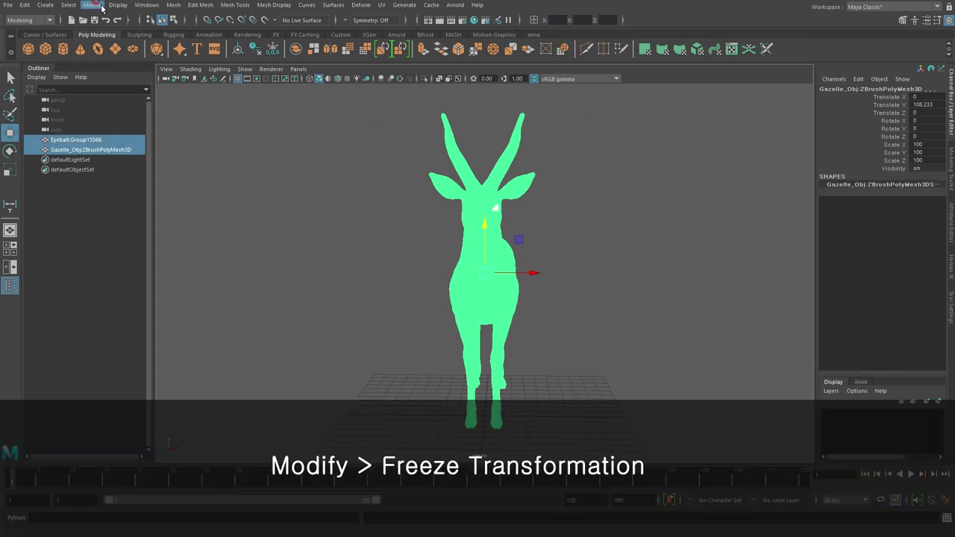
Step: Freeze transformations on the gazelle and eyeballs and delete their history
left_click(101, 8)
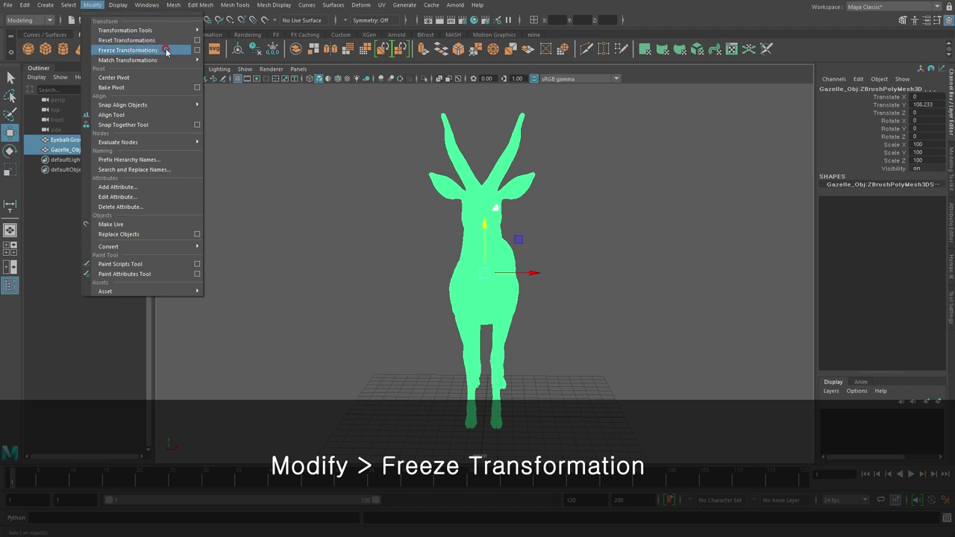
left_click(128, 50)
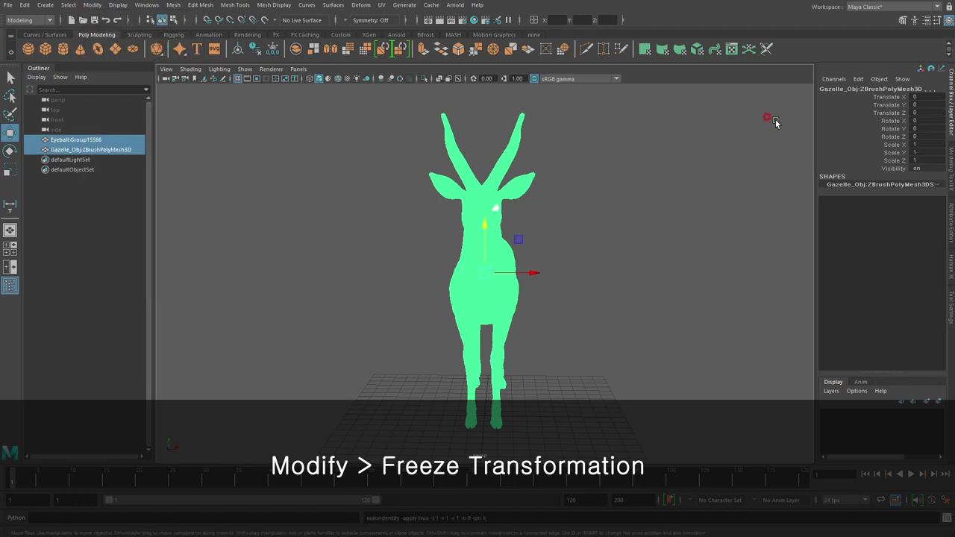
left_click(27, 7)
mouse_move(54, 122)
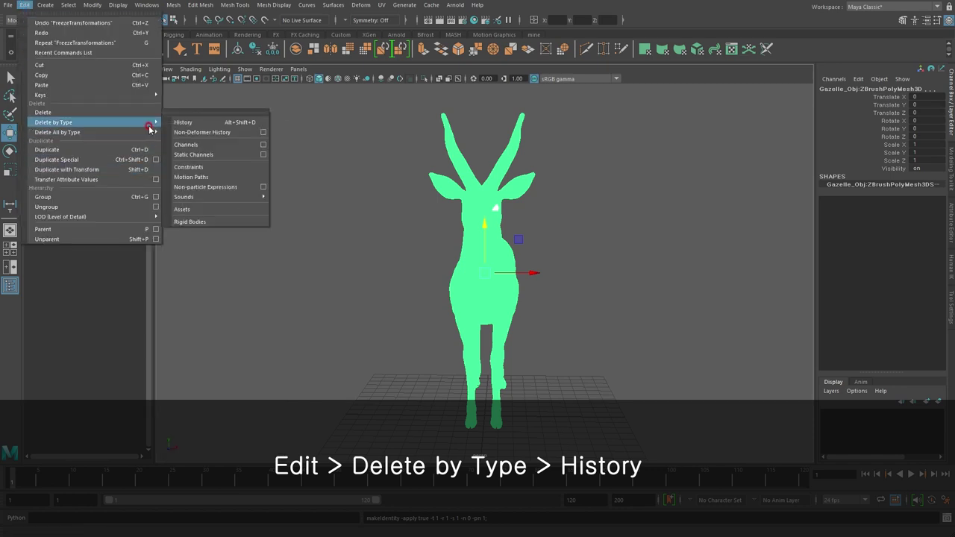
left_click(183, 123)
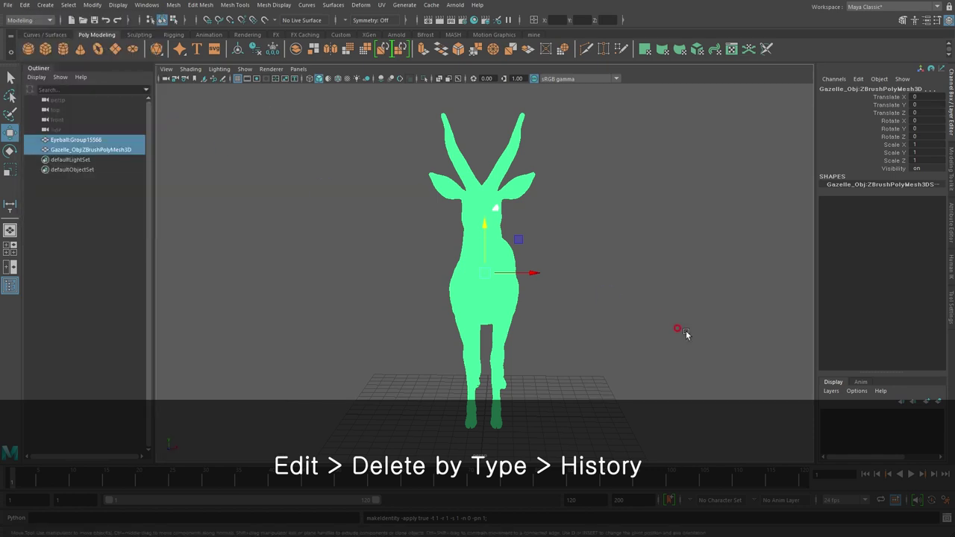
Step: Rename the gazelle mesh to Gazelle in the Outliner
left_click(238, 237)
left_click(75, 150)
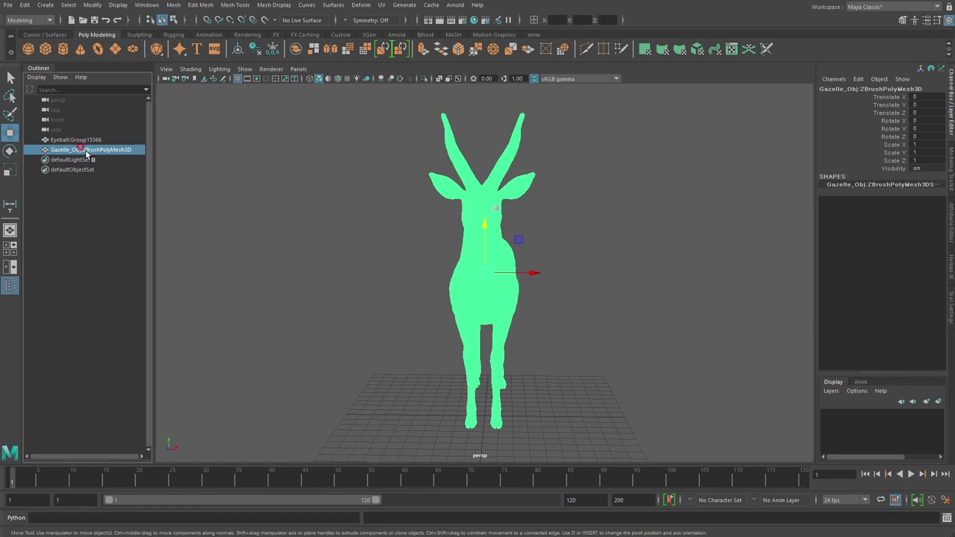
double_click(83, 150)
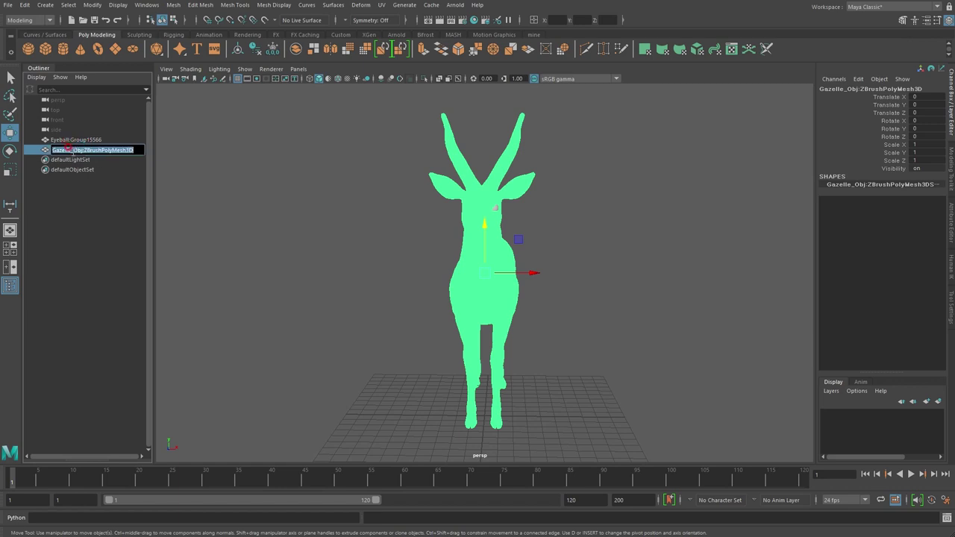
type("Gazelle_")
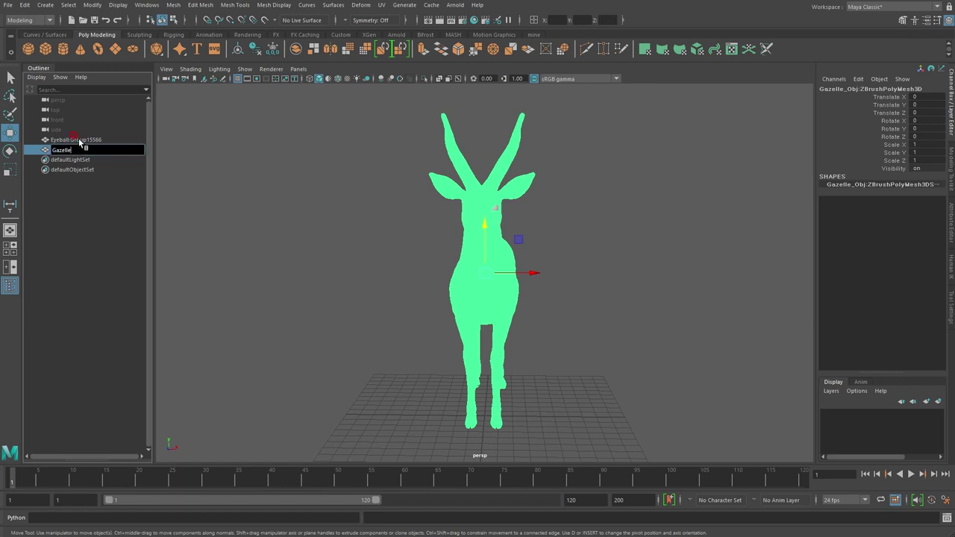
left_click(79, 140)
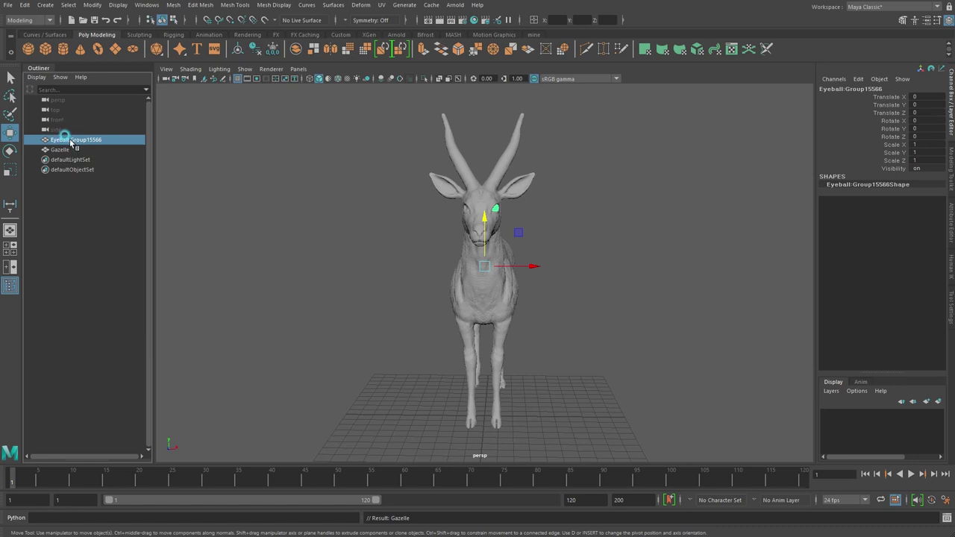
double_click(69, 141)
Step: Rename the eyeball group to Eyeball1 and frame the gazelle in three-quarter view
type("Eyeball1")
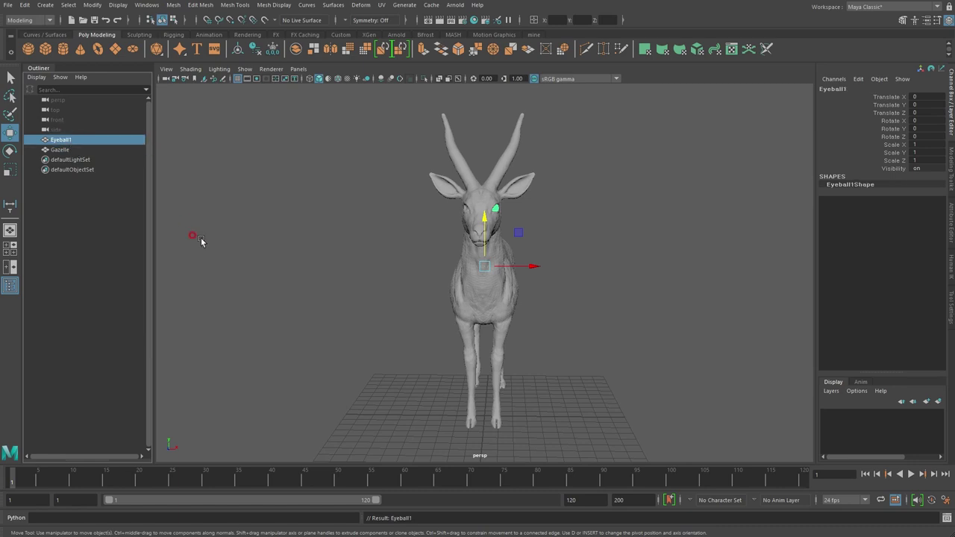
left_click(202, 237)
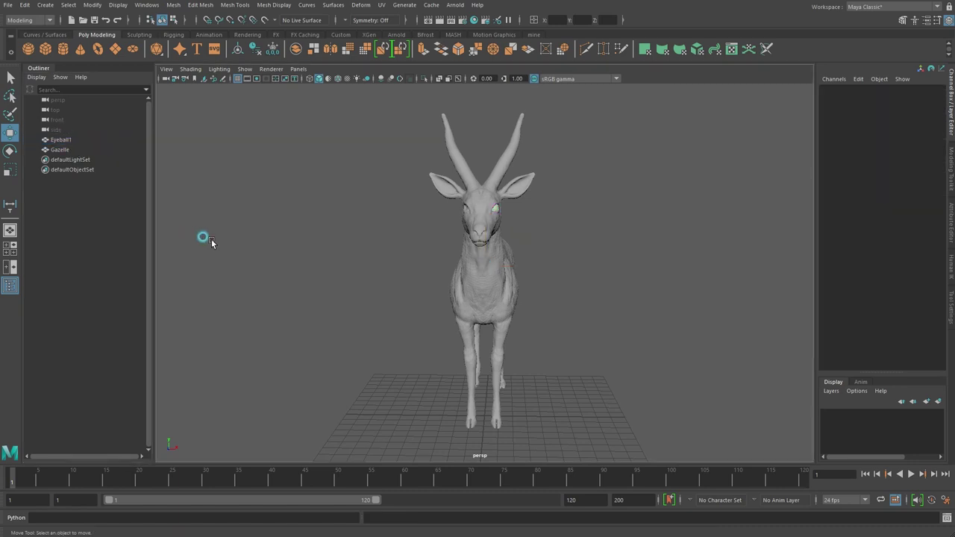
mouse_move(625, 312)
left_mouse_down("alt")
mouse_move(502, 311)
mouse_move(536, 316)
mouse_move(473, 271)
left_mouse_up("alt")
right_click_drag(473, 271, 526, 285, "alt")
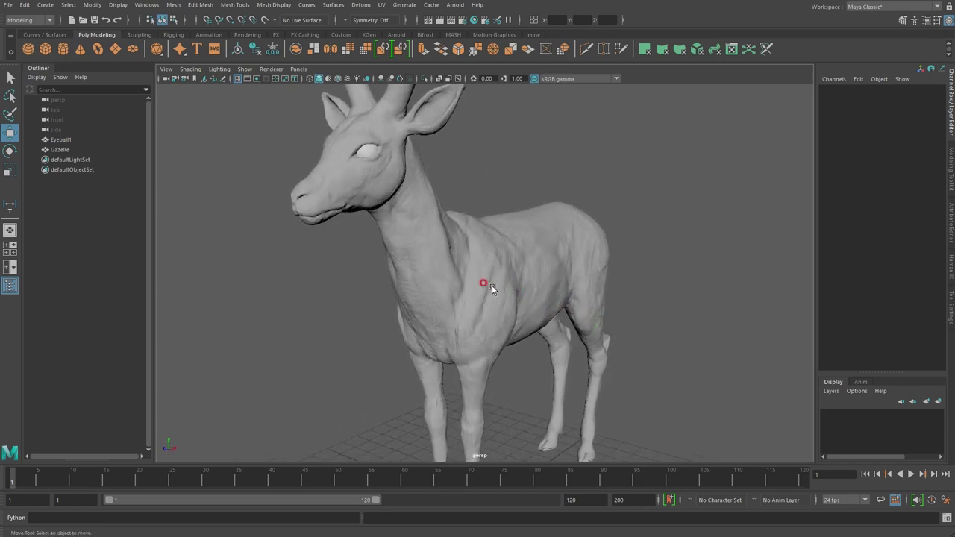
Step: Make the Gazelle body mesh live and set symmetry to World X
left_click(468, 282)
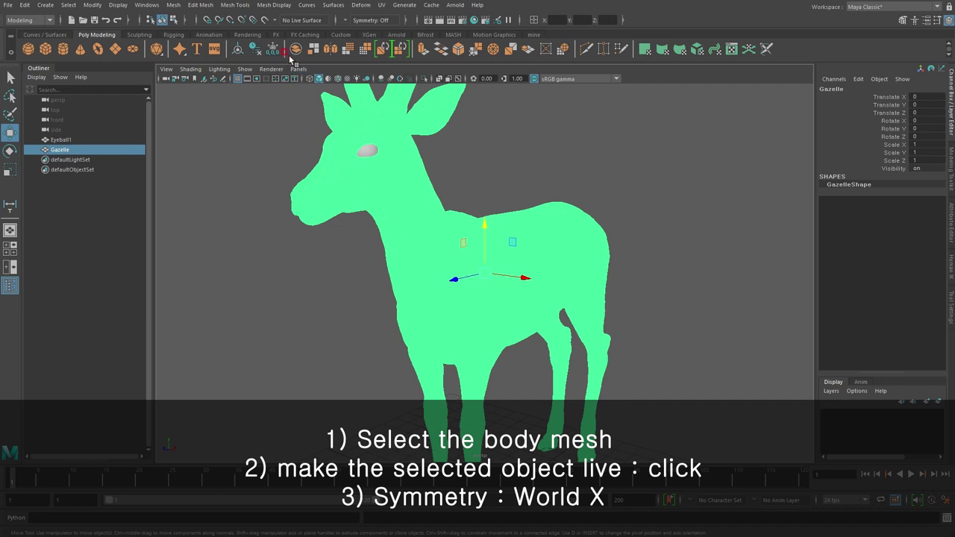
left_click(265, 20)
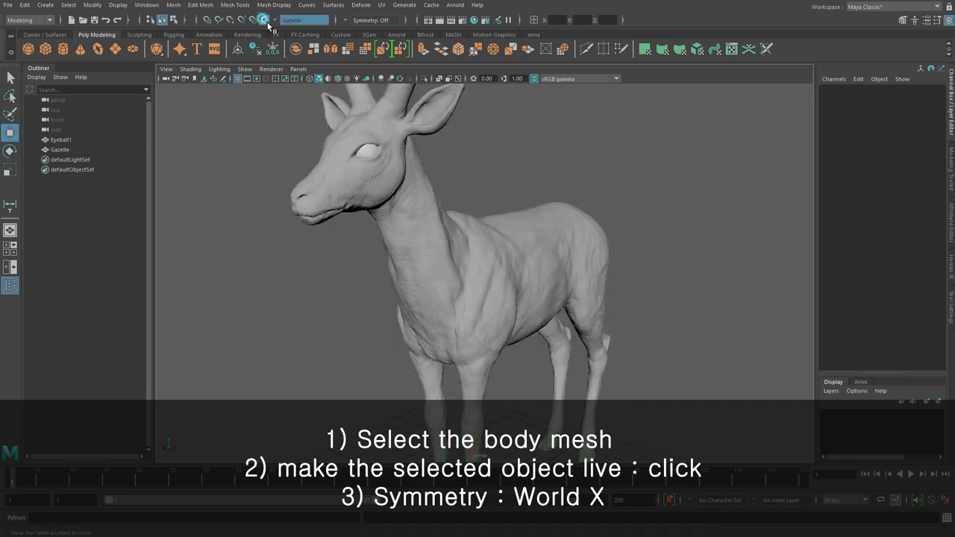
left_click(295, 28)
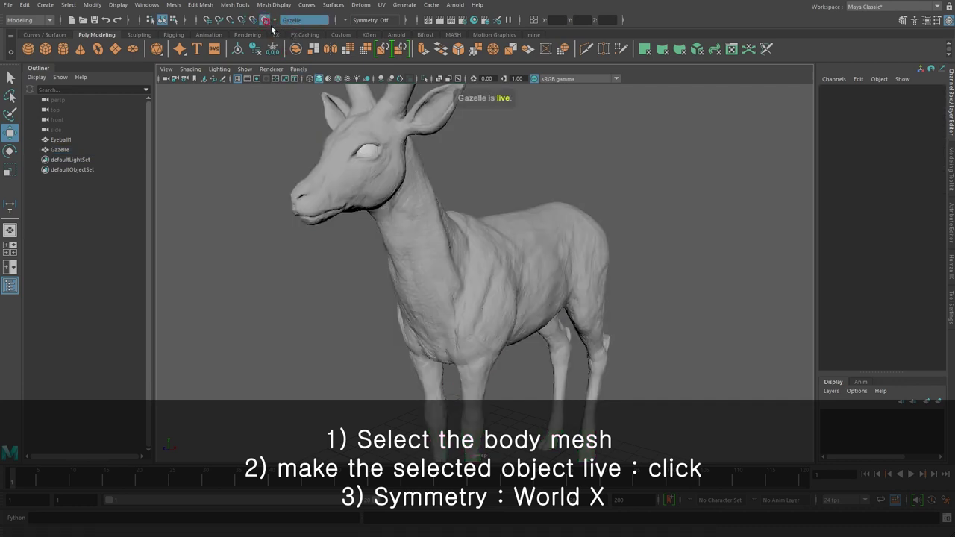
left_click(385, 21)
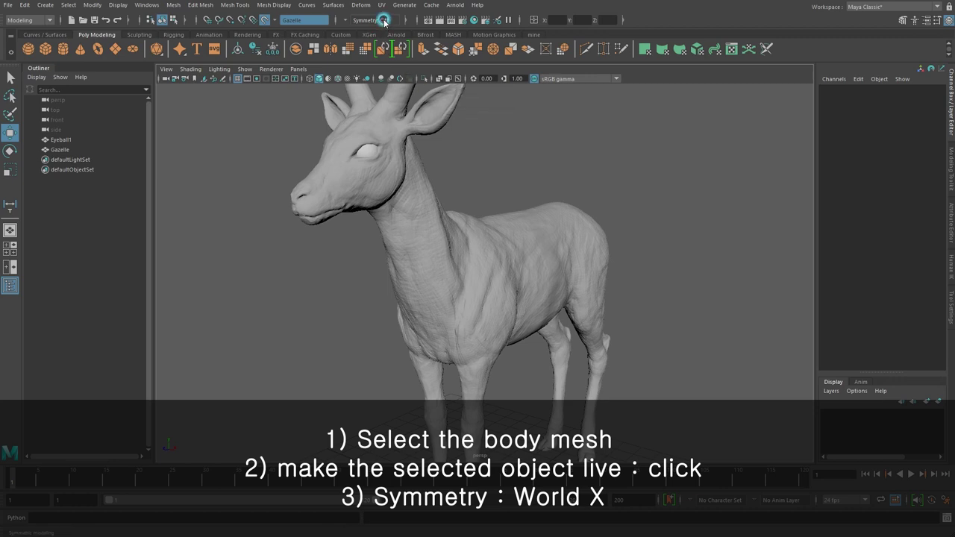
left_click(349, 21)
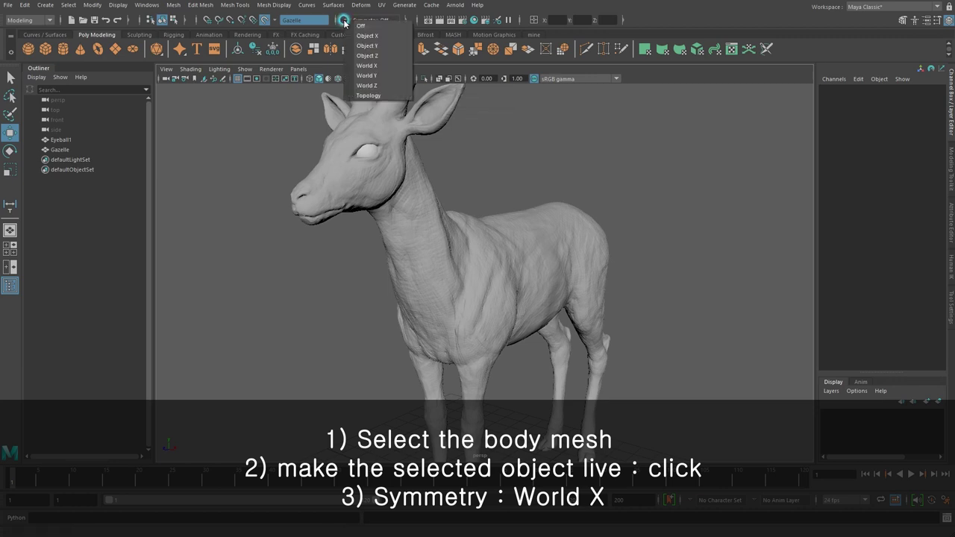
left_click(367, 67)
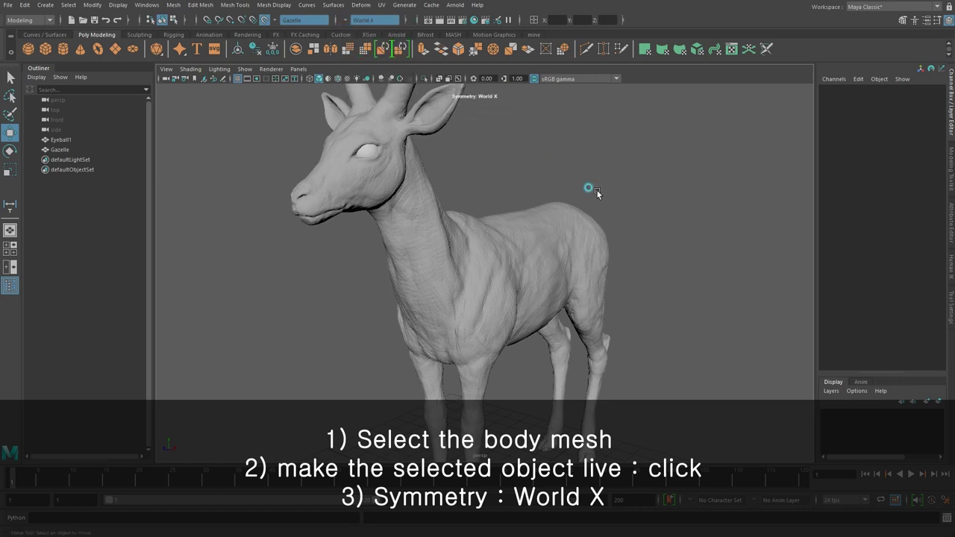
left_click(901, 20)
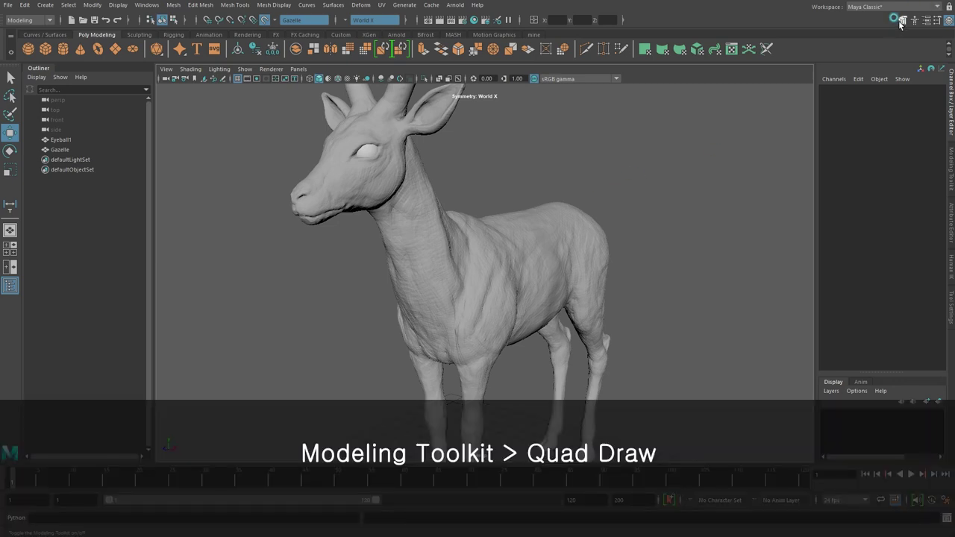
Step: Activate Quad Draw in the Modeling Toolkit and expand its Keyboard/Mouse Shortcuts
left_click(905, 374)
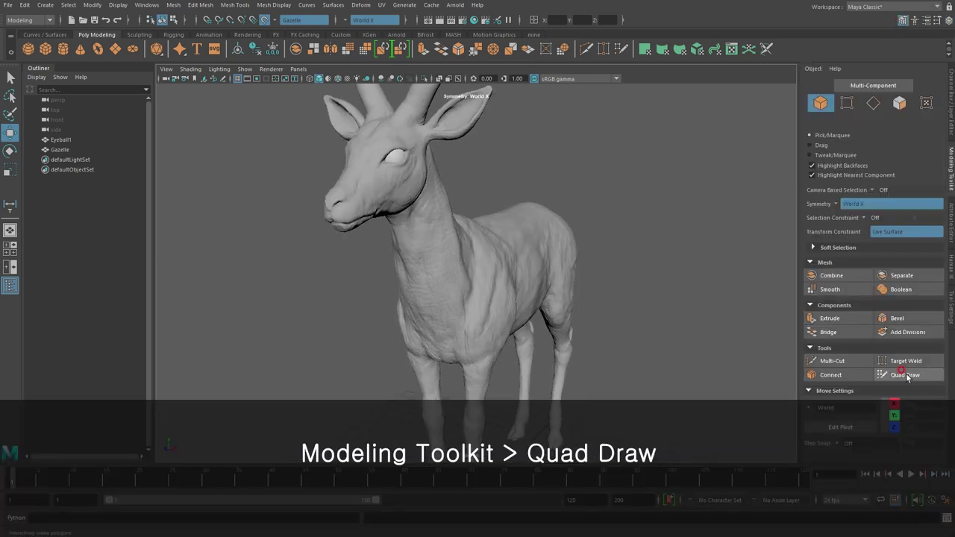
left_click(918, 377)
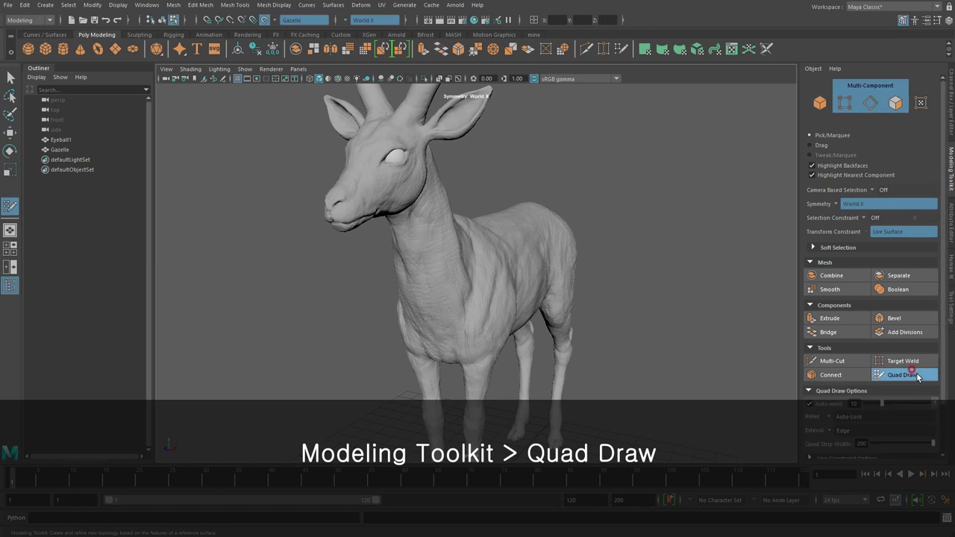
scroll(942, 394, "down", 3)
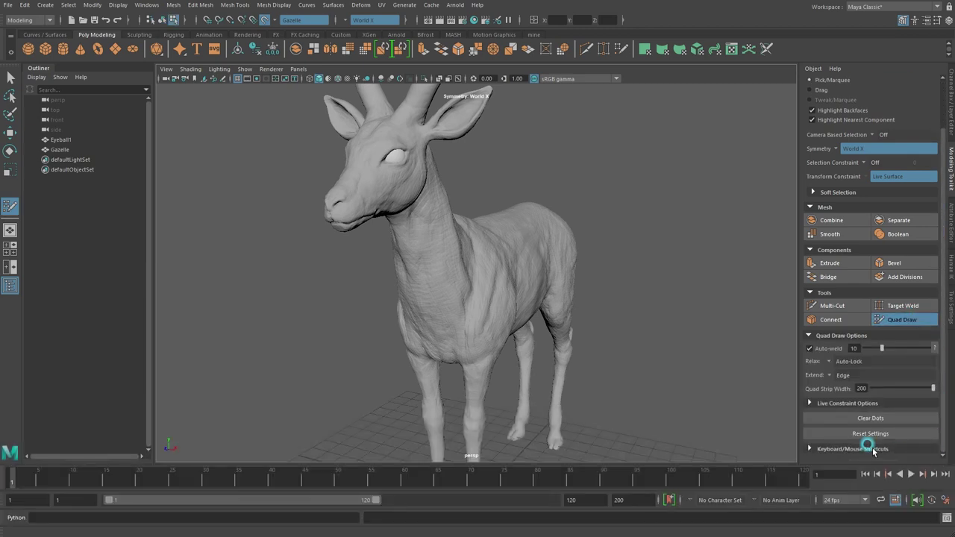
left_click(866, 450)
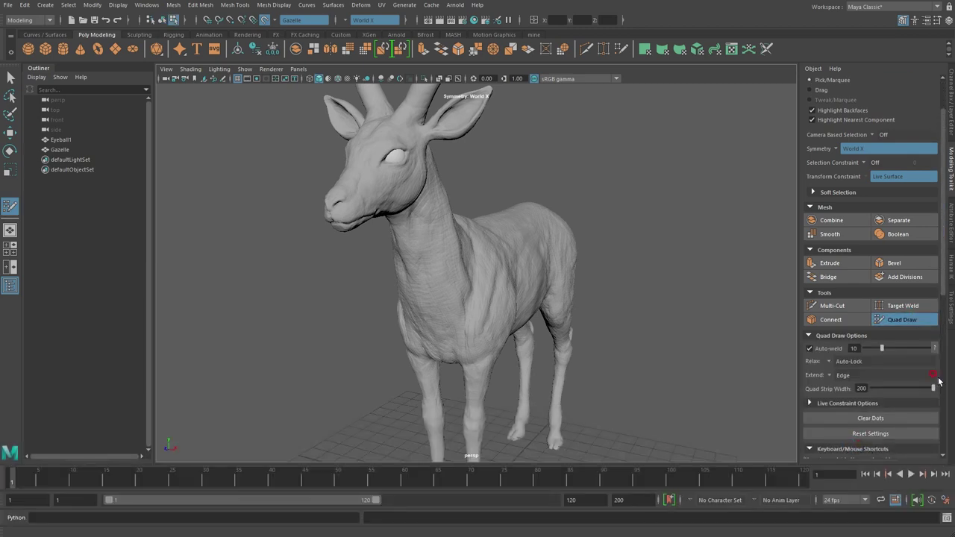
scroll(941, 299, "down", 4)
scroll(933, 321, "down", 4)
scroll(903, 350, "down", 3)
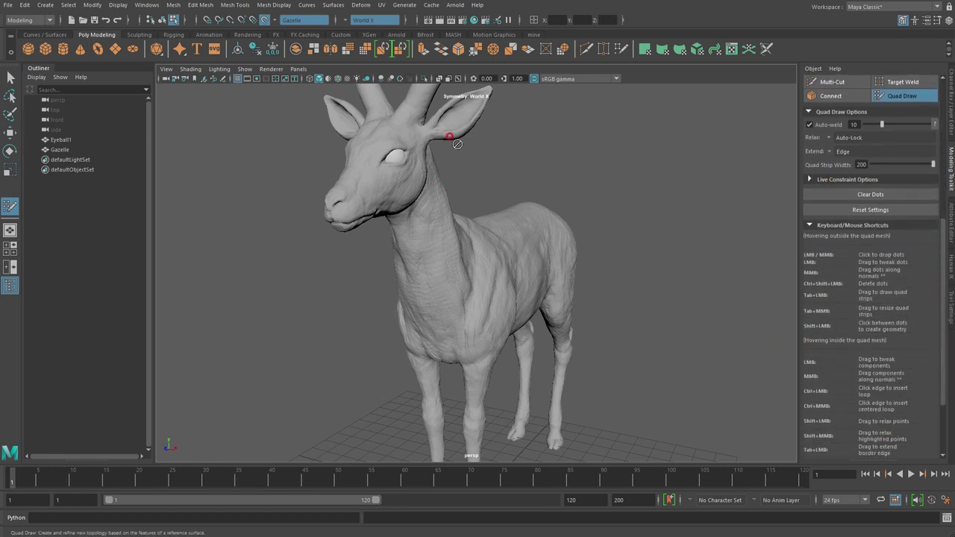
Step: Orbit and zoom the viewport in close on the gazelle's eye
left_click_drag(455, 141, 508, 174, "alt")
scroll(507, 175, "up", 3)
middle_click_drag(507, 174, 451, 235, "alt")
scroll(590, 268, "up", 5)
mouse_move(591, 268)
left_mouse_down("alt")
mouse_move(458, 264)
mouse_move(485, 280)
mouse_move(544, 288)
mouse_move(561, 303)
left_mouse_up("alt")
scroll(459, 264, "up", 5)
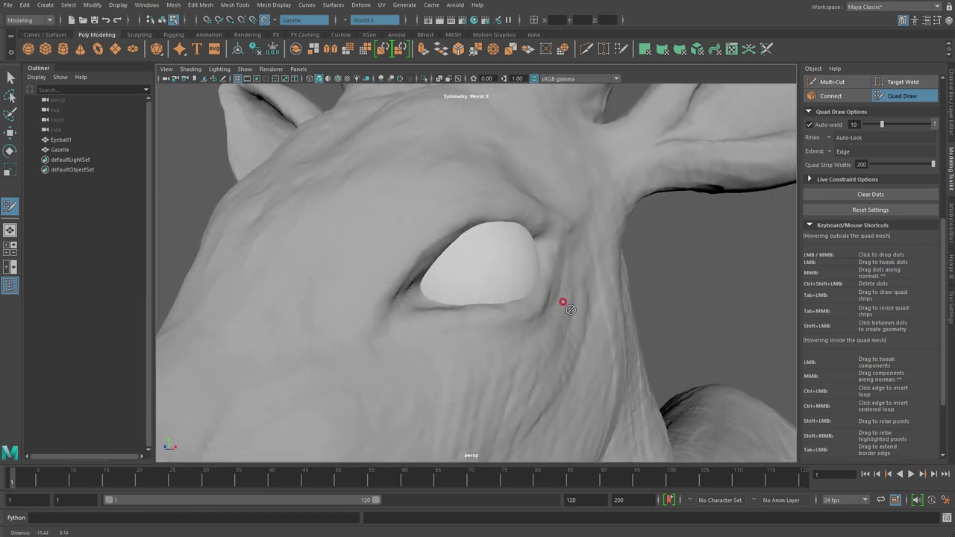
scroll(454, 266, "up", 5)
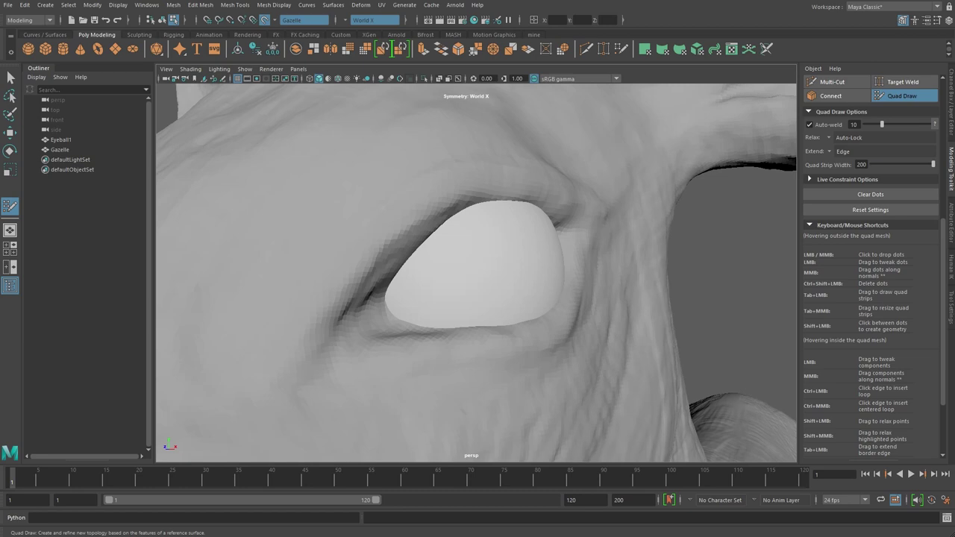
mouse_move(563, 322)
middle_mouse_down("alt")
mouse_move(480, 283)
mouse_move(426, 273)
mouse_move(323, 213)
middle_mouse_up("alt")
Step: Draw the first two quads beside the eye along the upper eyelid
left_click(332, 222)
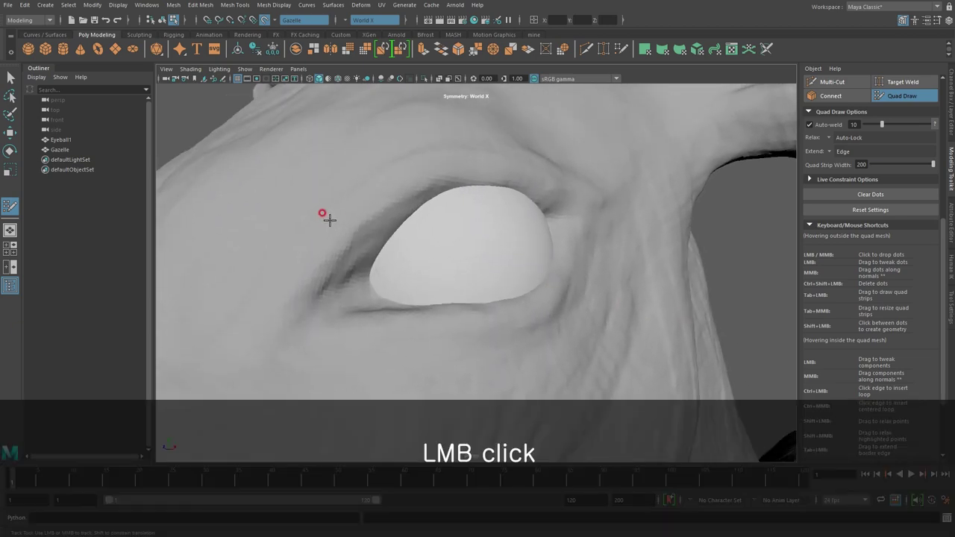
left_click(355, 244)
left_click(368, 183)
left_click(361, 214, "shift")
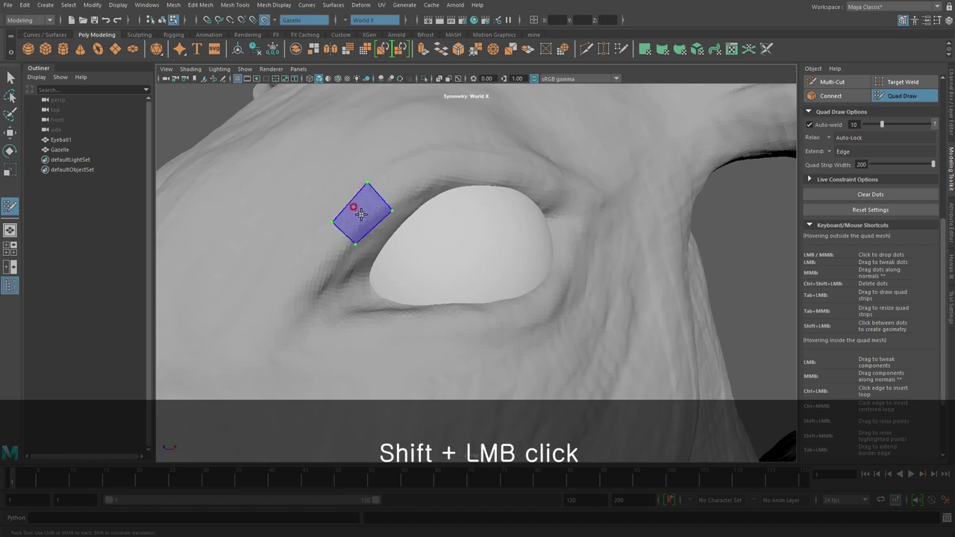
left_click(362, 214, "shift")
left_click(423, 155)
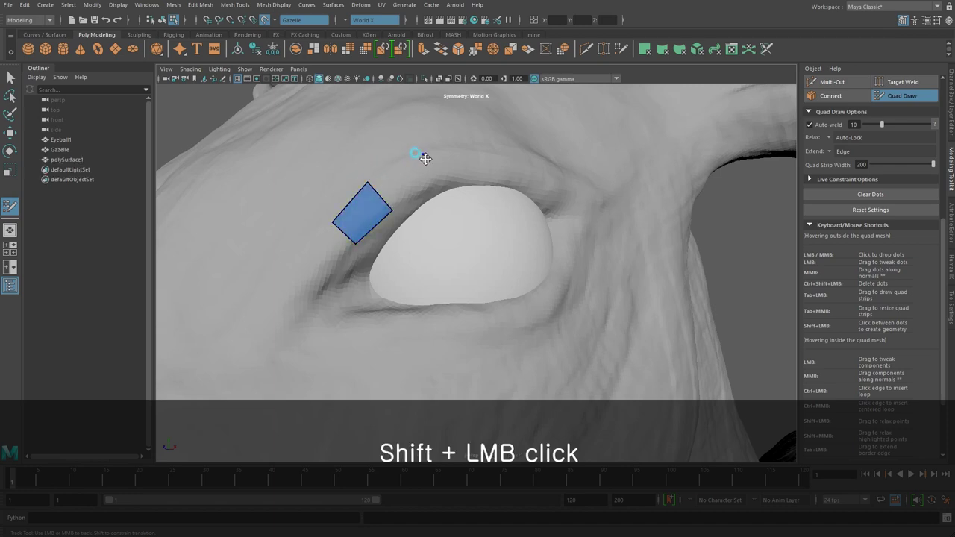
left_click(431, 182, "shift")
left_click_drag(432, 182, 445, 259, "alt")
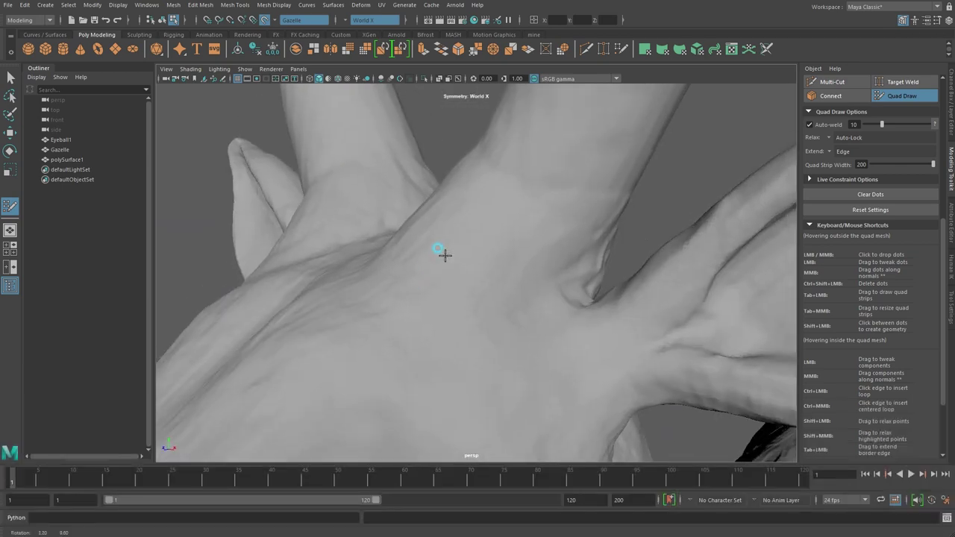
middle_click_drag(444, 259, 448, 214, "alt")
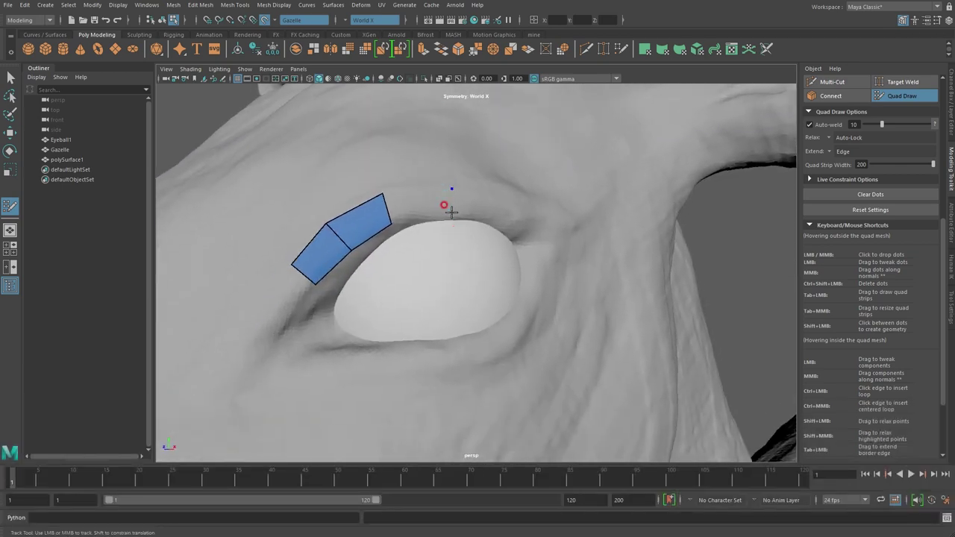
Step: Extend the upper-eyelid quad strip and carry it down to the eye's corner
left_click(418, 201, "shift")
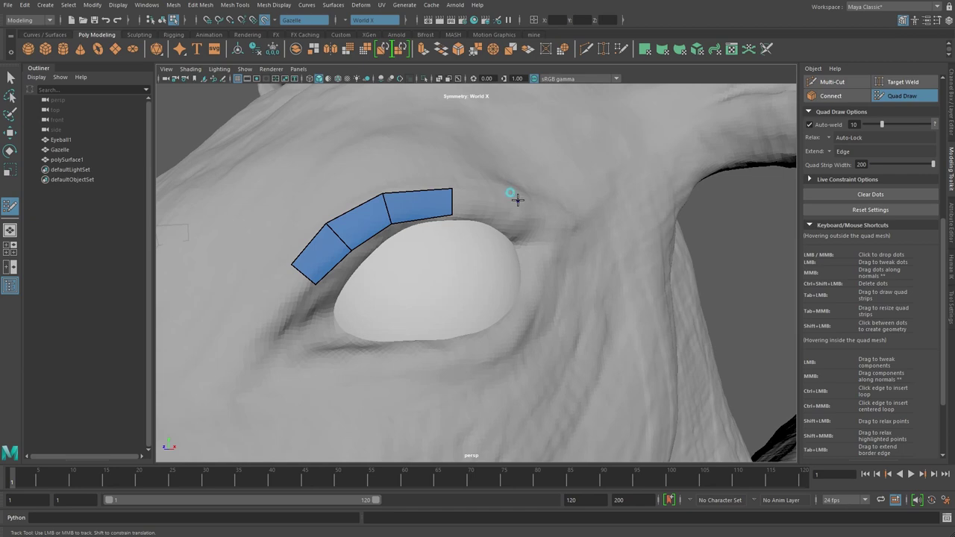
left_click(517, 200)
left_click(510, 226)
left_click(466, 200, "shift")
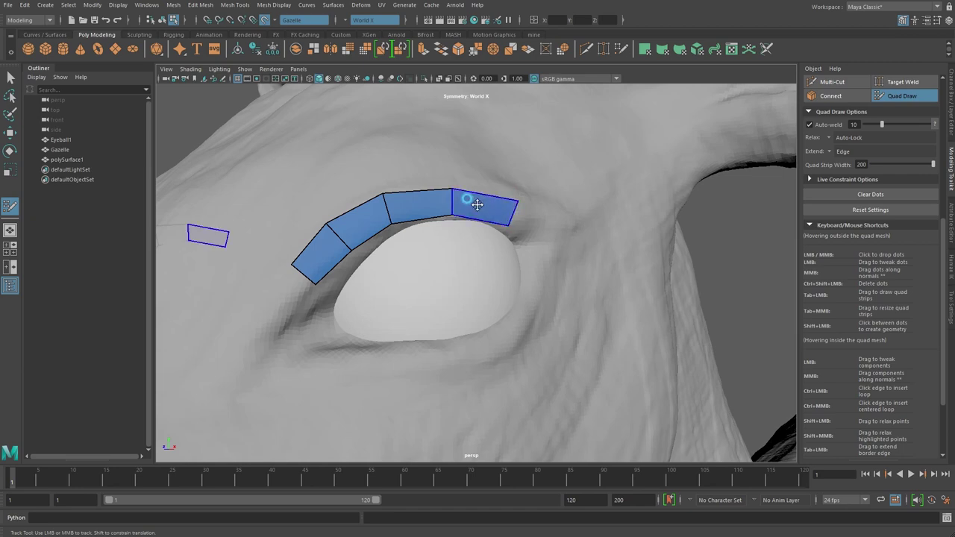
left_click(287, 323)
left_click(281, 297, "shift")
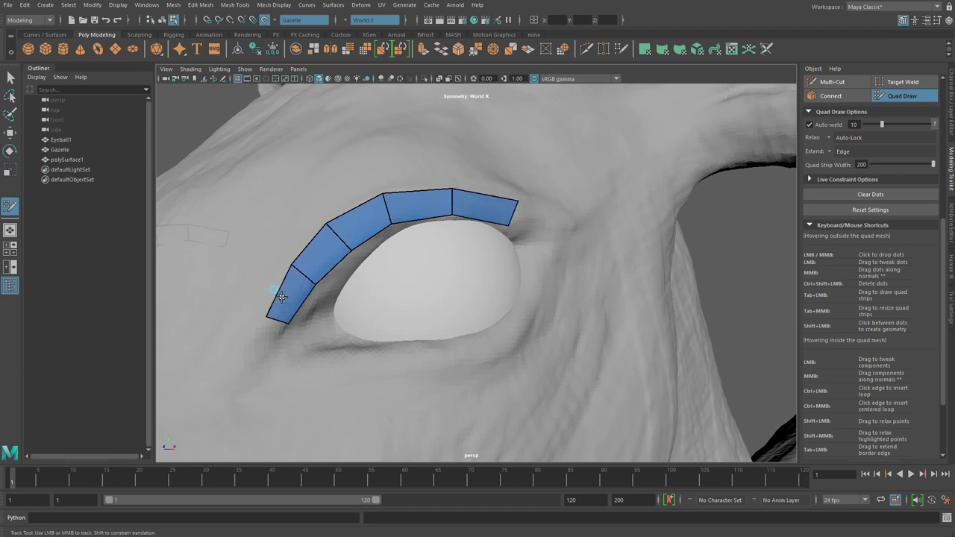
Step: Run a quad strip along the lower eyelid and join it to the upper strip
left_click(269, 357)
left_click(241, 360)
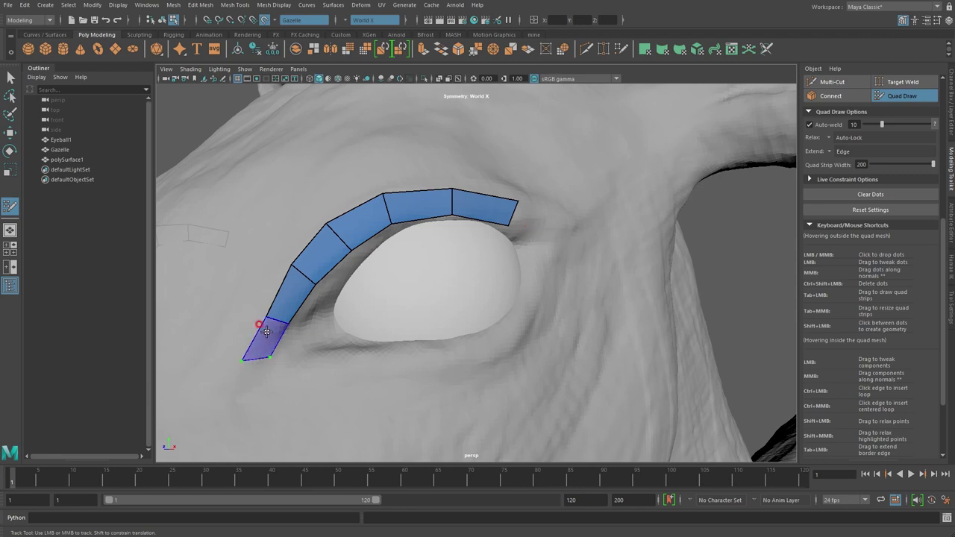
left_click(262, 370, "shift")
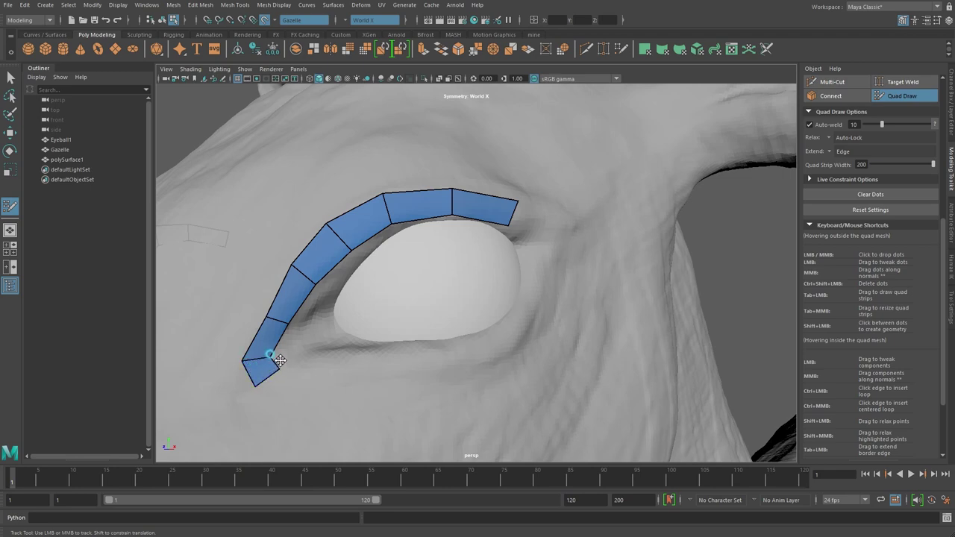
mouse_move(277, 368)
left_mouse_down()
mouse_move(271, 362)
mouse_move(282, 365)
mouse_move(267, 380)
left_mouse_up()
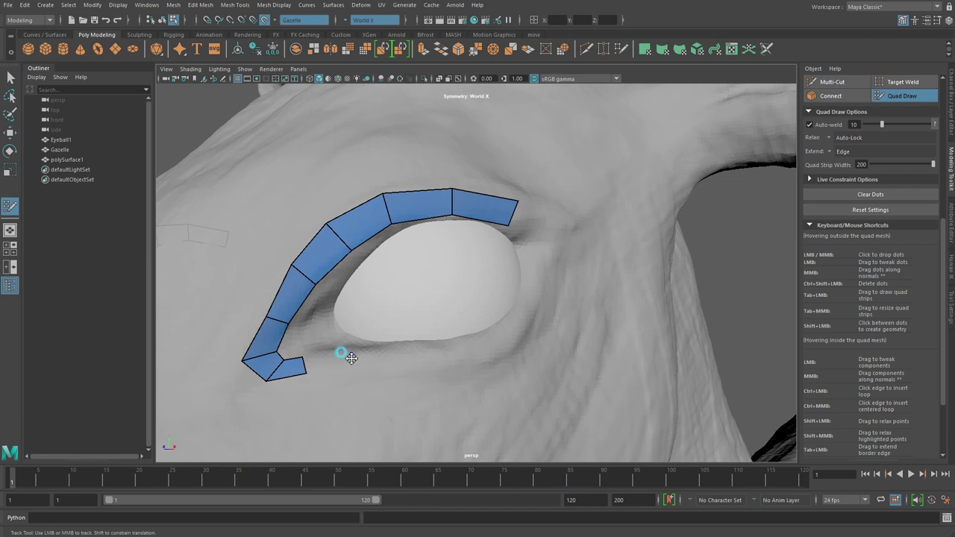
left_click(328, 363, "shift")
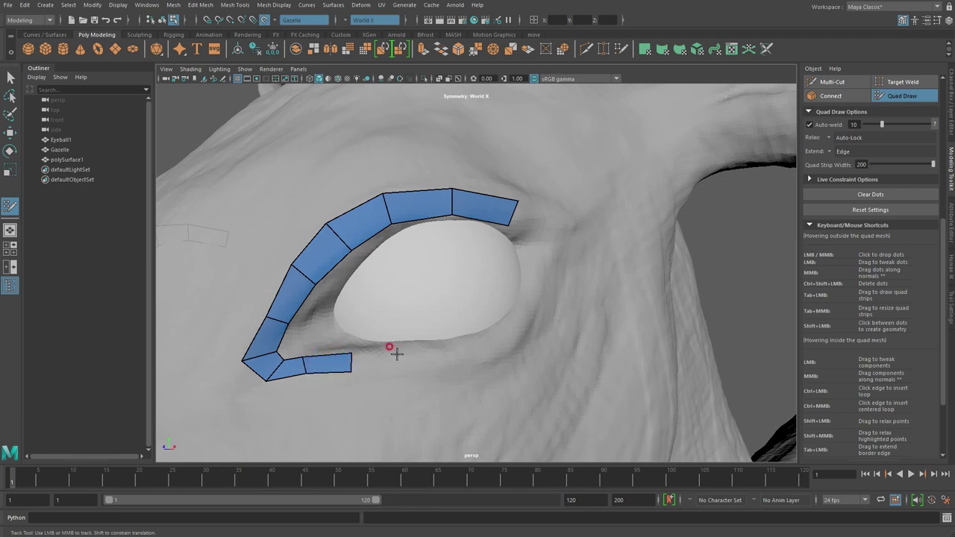
left_click(368, 359, "shift")
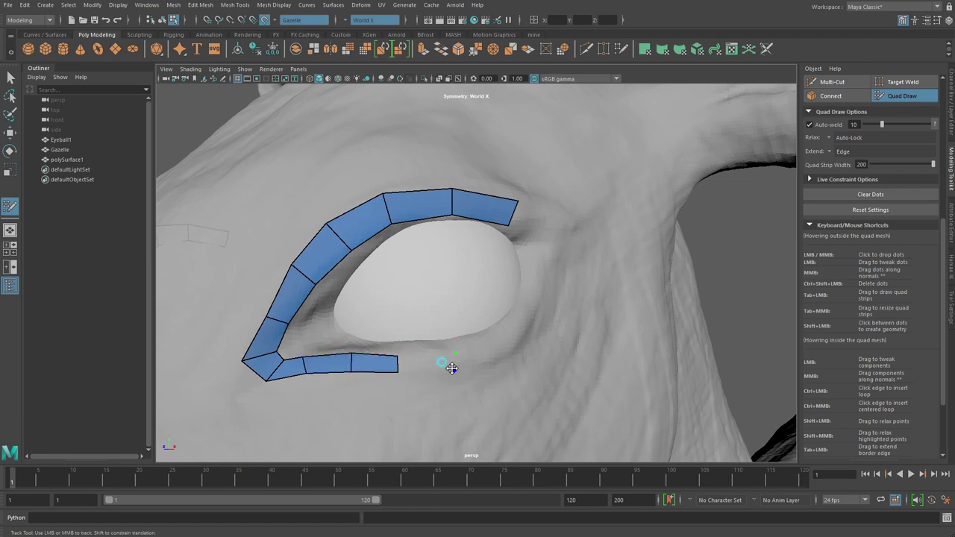
mouse_move(437, 341)
left_mouse_down("alt")
mouse_move(739, 351)
mouse_move(644, 335)
mouse_move(422, 348)
left_mouse_up("alt")
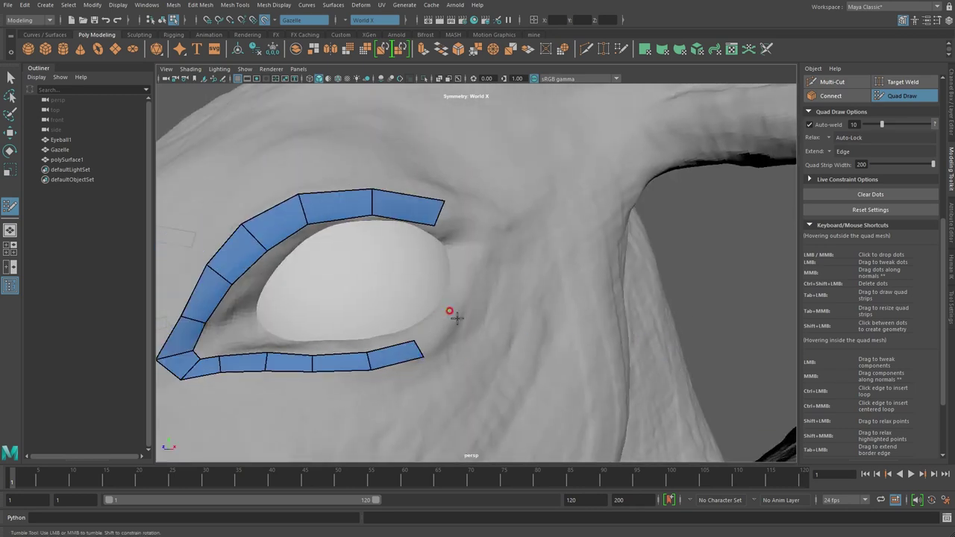
left_click_drag(456, 317, 457, 321)
left_click_drag(477, 280, 471, 283)
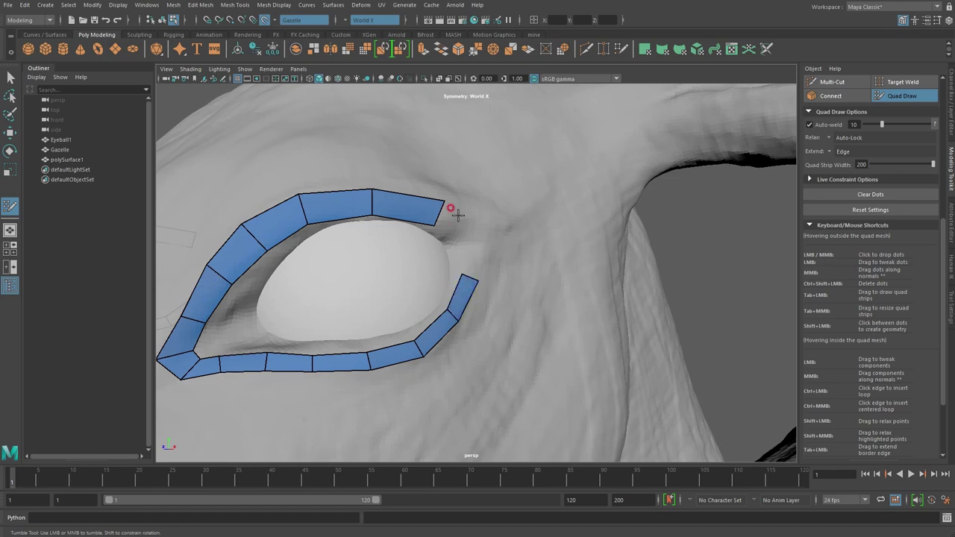
mouse_move(487, 218)
left_mouse_down()
mouse_move(476, 278)
mouse_move(704, 294)
mouse_move(365, 268)
mouse_move(375, 281)
mouse_move(529, 301)
left_mouse_up()
Step: Extrude an inner row from the eye ring's upper-left edge and fill the lower-left corner with quads
right_click_drag(529, 301, 587, 345, "alt")
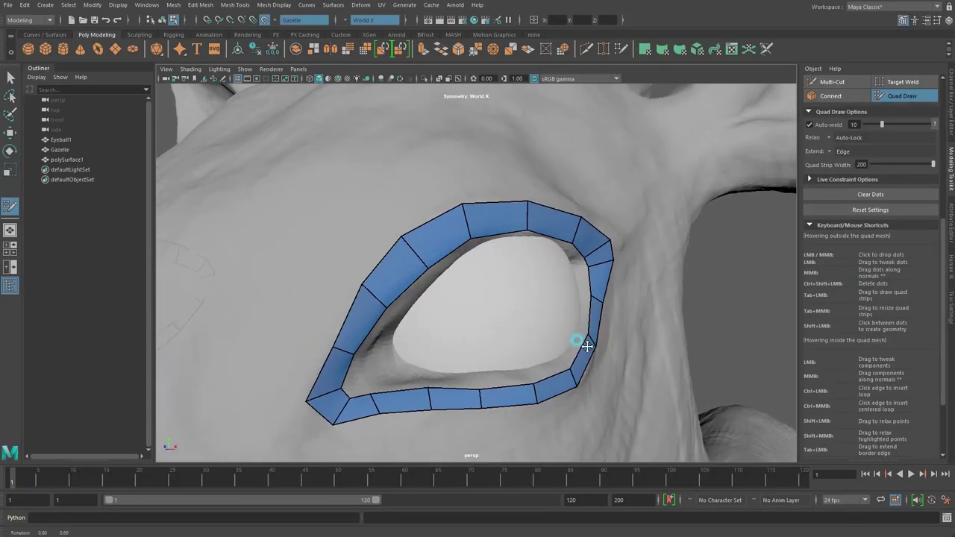
middle_click_drag(587, 346, 571, 319, "alt")
middle_click_drag(443, 194, 357, 182, "alt")
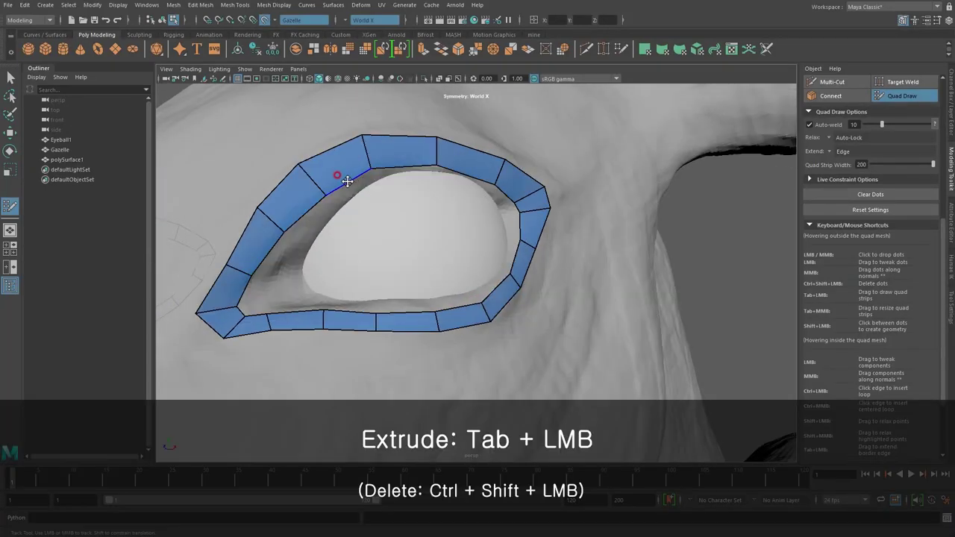
mouse_move(344, 183)
left_mouse_down("alt")
mouse_move(339, 174)
mouse_move(367, 222)
mouse_move(335, 204)
mouse_move(279, 217)
left_mouse_up("alt")
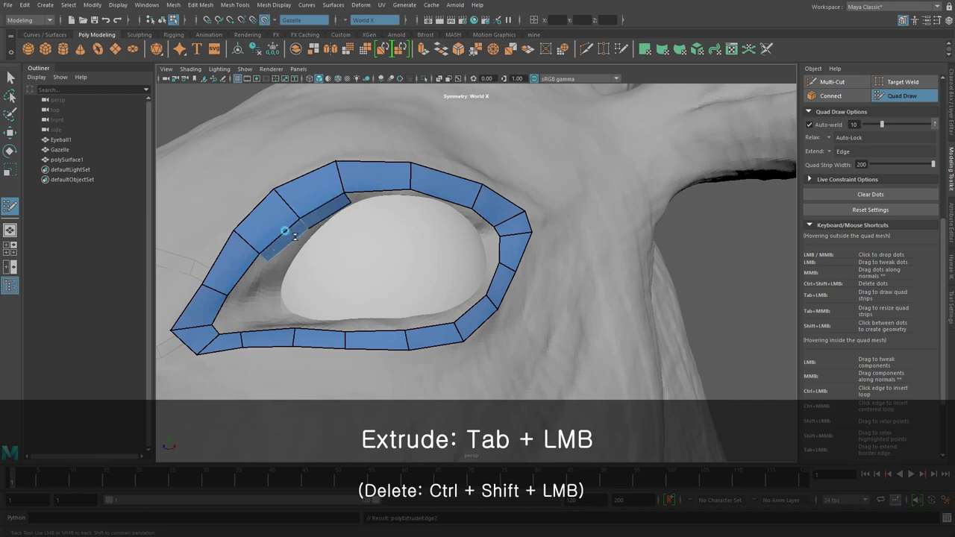
left_click_drag(242, 279, 236, 294)
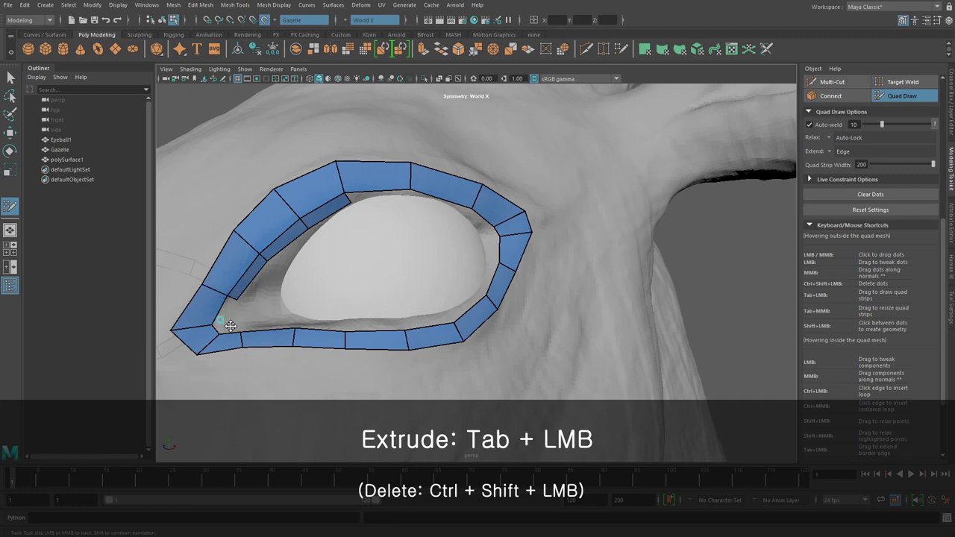
scroll(231, 324, "up", 5)
middle_click_drag(256, 324, 298, 312, "alt")
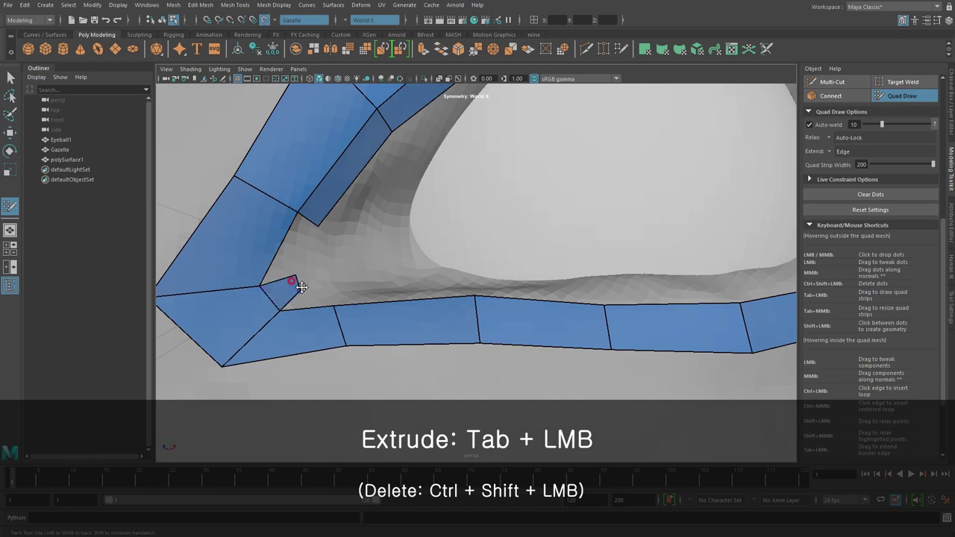
left_click(295, 285, "shift")
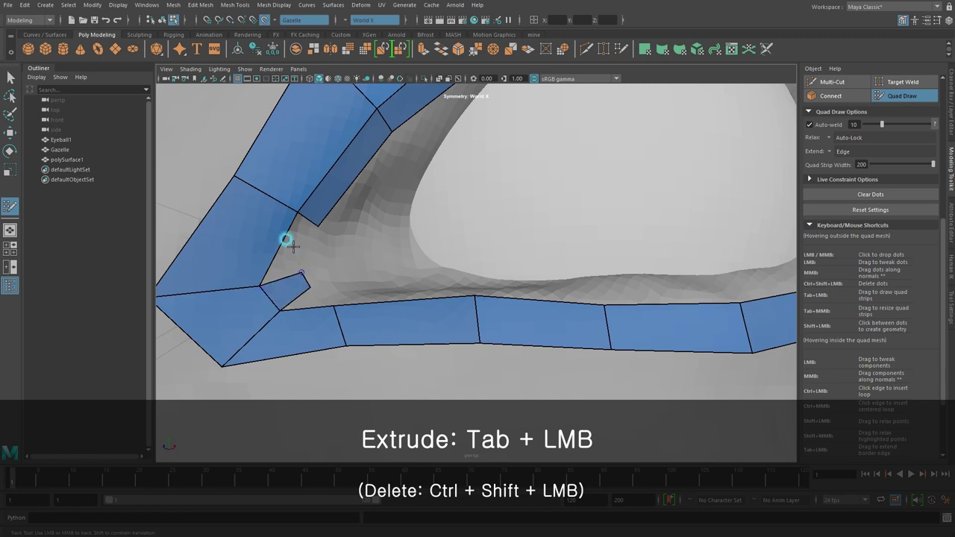
left_click(309, 267, "shift")
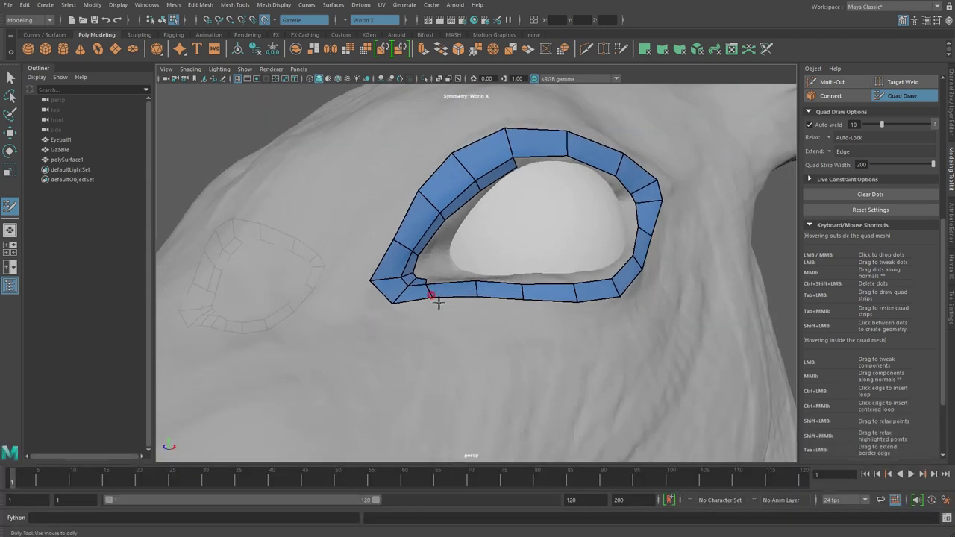
Step: Extend the inner quad strip along the lower lid and on around the eye ring
mouse_move(436, 294)
left_mouse_down("alt")
mouse_move(401, 315)
mouse_move(394, 301)
left_mouse_up("alt")
middle_click_drag(394, 301, 354, 340, "alt")
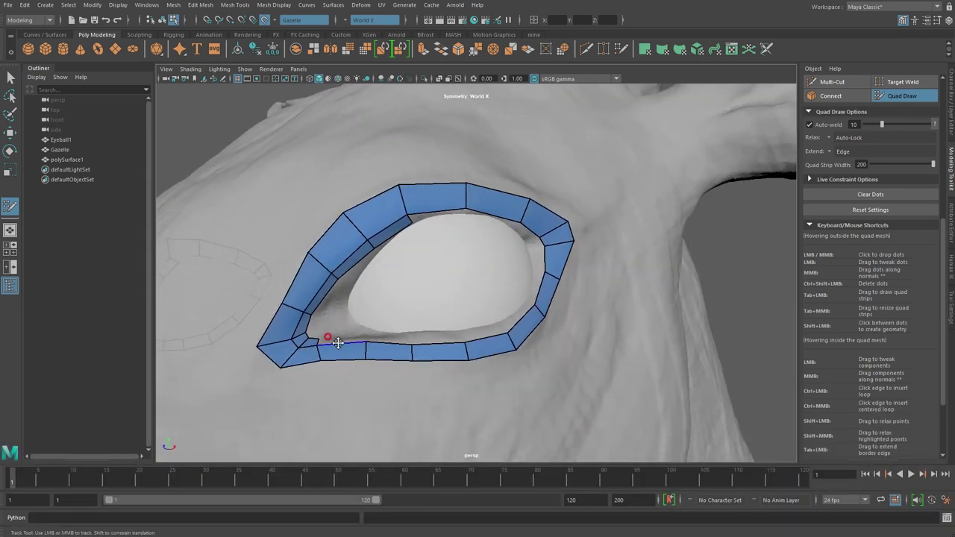
left_click_drag(338, 343, 338, 337)
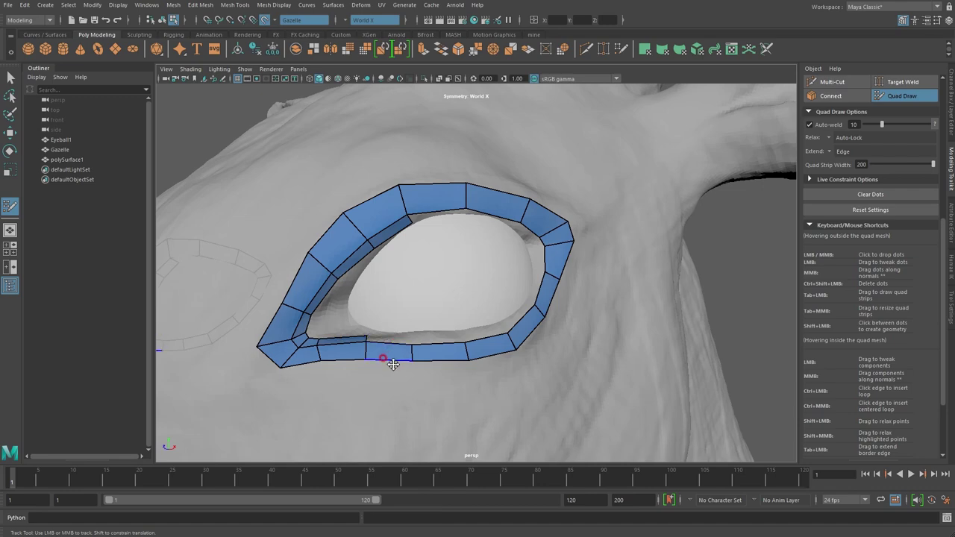
mouse_move(386, 358)
middle_mouse_down("alt")
mouse_move(394, 383)
mouse_move(390, 269)
mouse_move(408, 297)
middle_mouse_up("alt")
mouse_move(414, 301)
left_mouse_down("shift")
mouse_move(480, 299)
mouse_move(437, 302)
left_mouse_up("shift")
left_click_drag(507, 282, 478, 299, "shift")
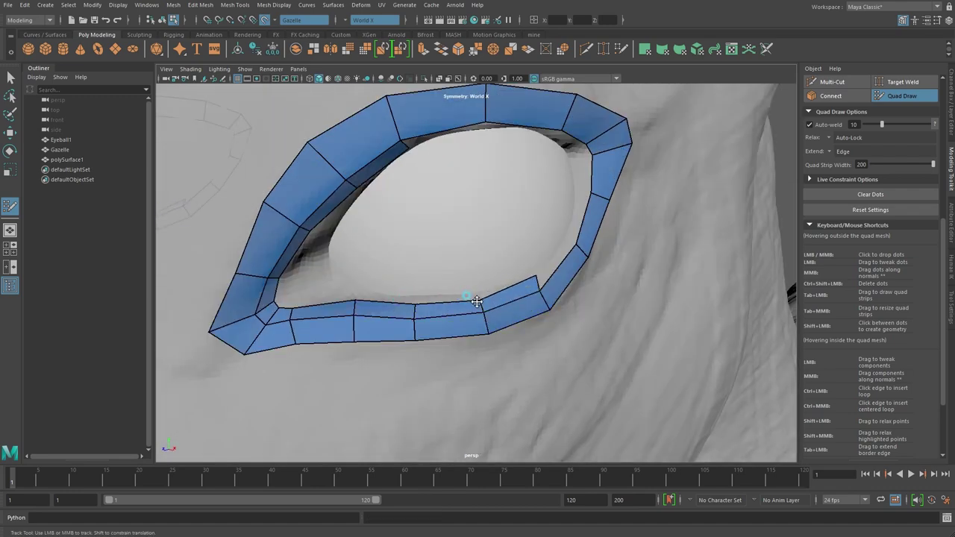
left_click_drag(538, 271, 536, 277, "shift")
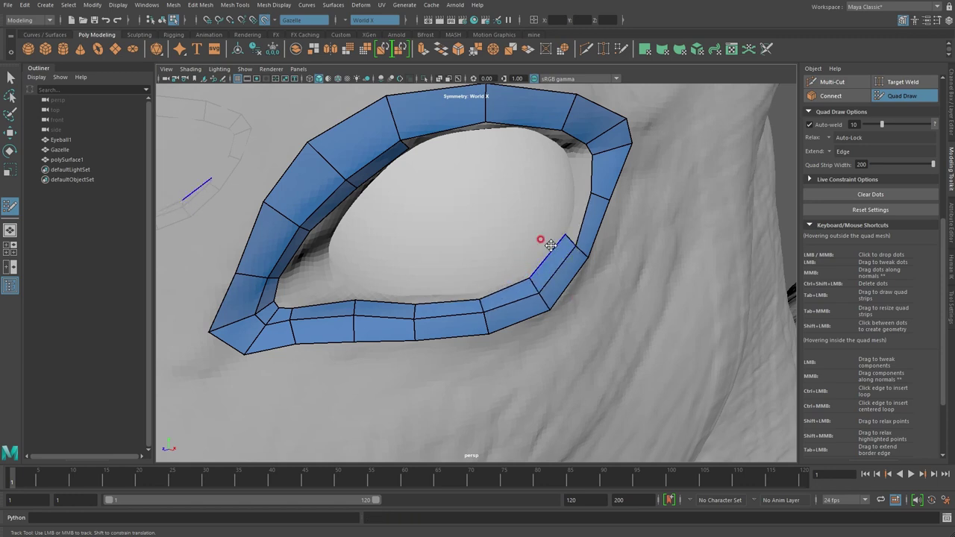
mouse_move(589, 174)
left_mouse_down("shift")
mouse_move(578, 157)
mouse_move(552, 195)
left_mouse_up("shift")
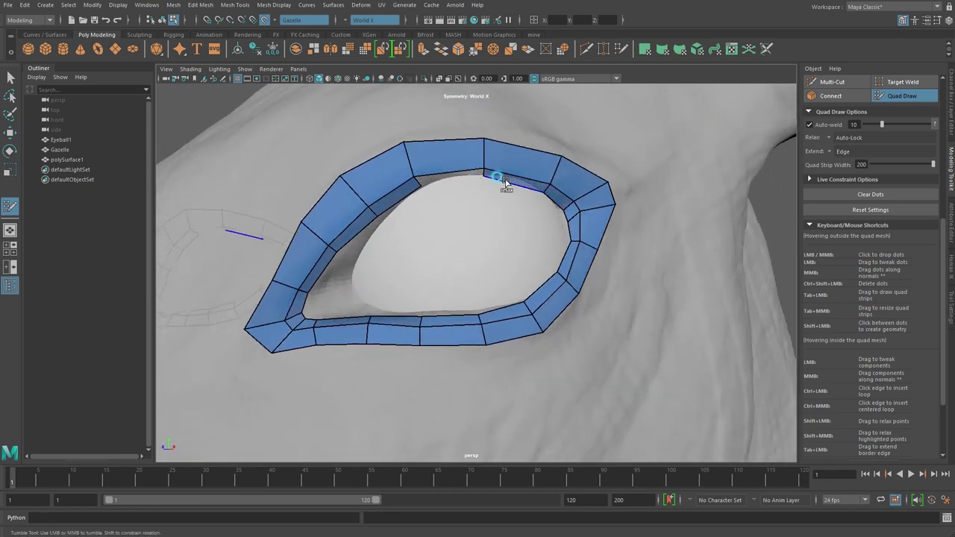
Step: Build a small quad strip at the eye's inner corner, filling the gaps beside it
left_click_drag(438, 174, 359, 277, "alt")
right_click_drag(358, 278, 376, 269, "alt")
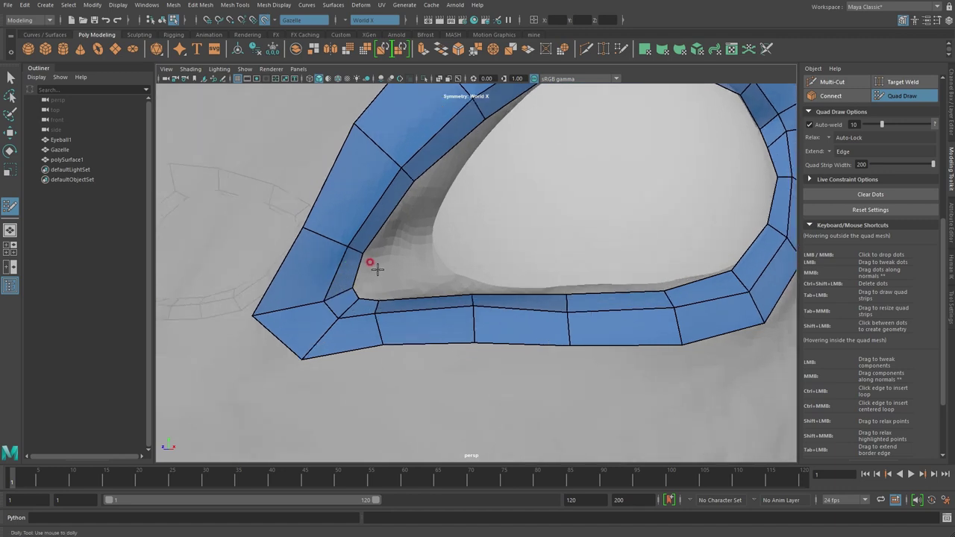
mouse_move(382, 278)
left_mouse_down()
mouse_move(403, 256)
mouse_move(386, 248)
left_mouse_up()
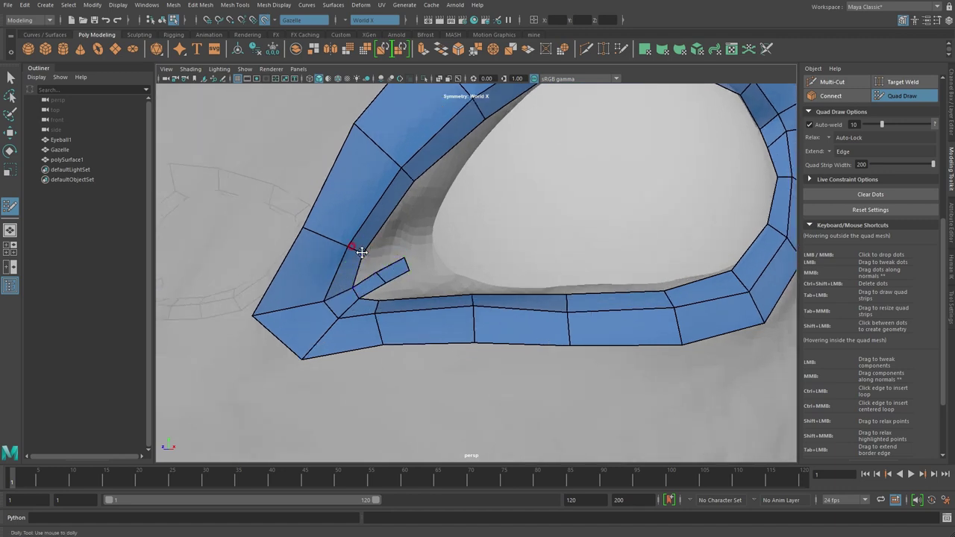
left_click(367, 267, "shift")
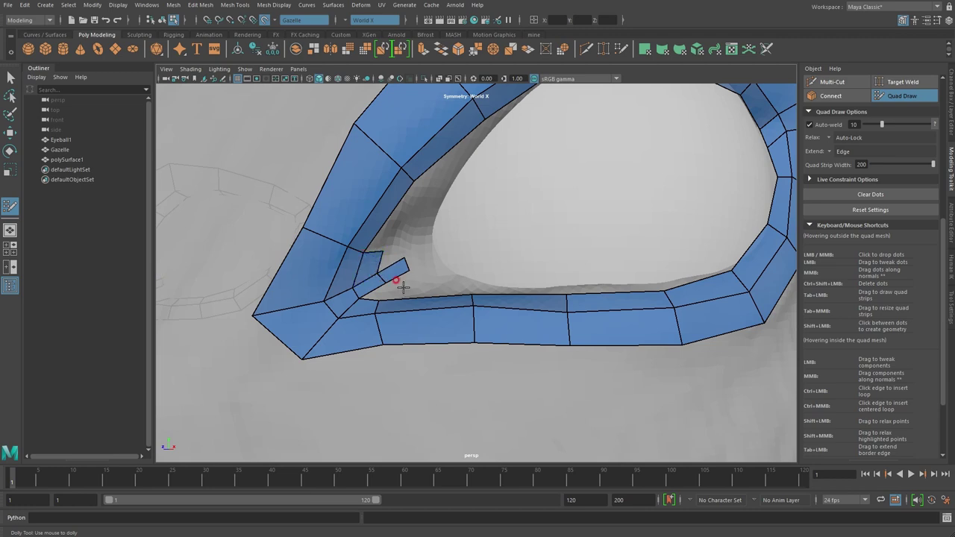
left_click(376, 300, "shift")
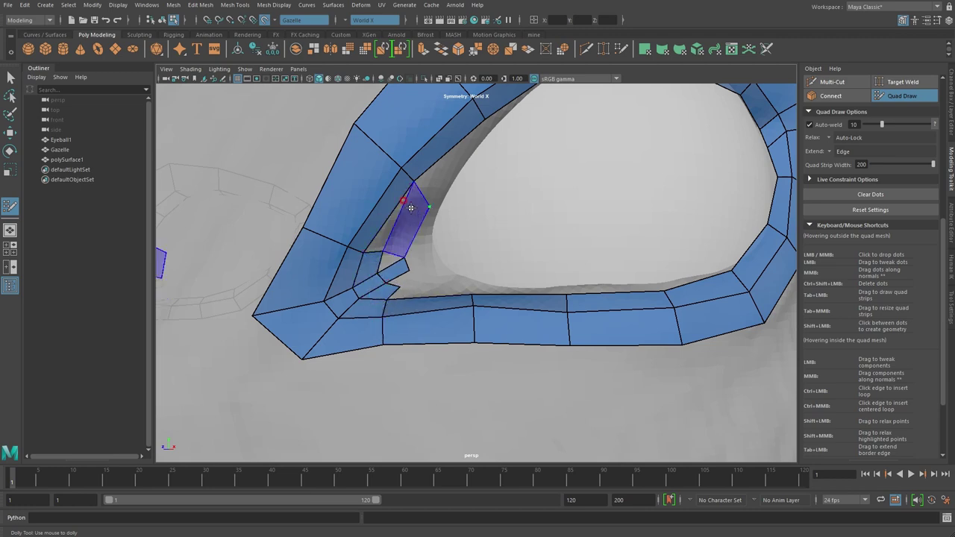
left_click(430, 206)
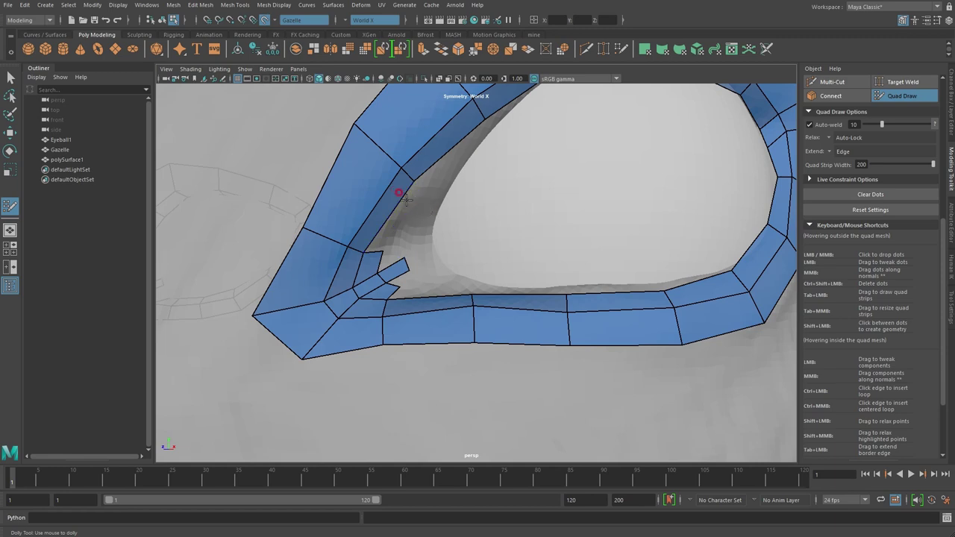
left_click_drag(400, 196, 378, 257)
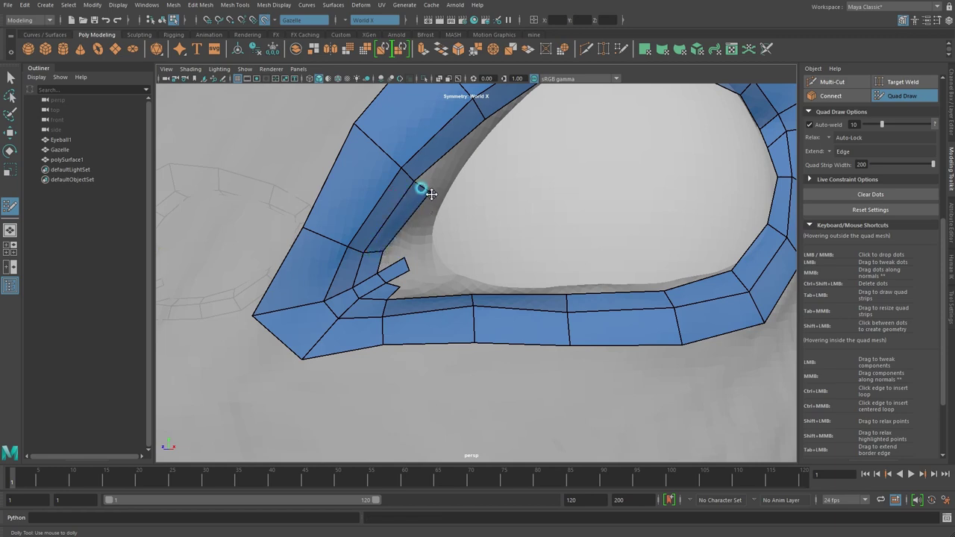
left_click_drag(469, 128, 406, 255)
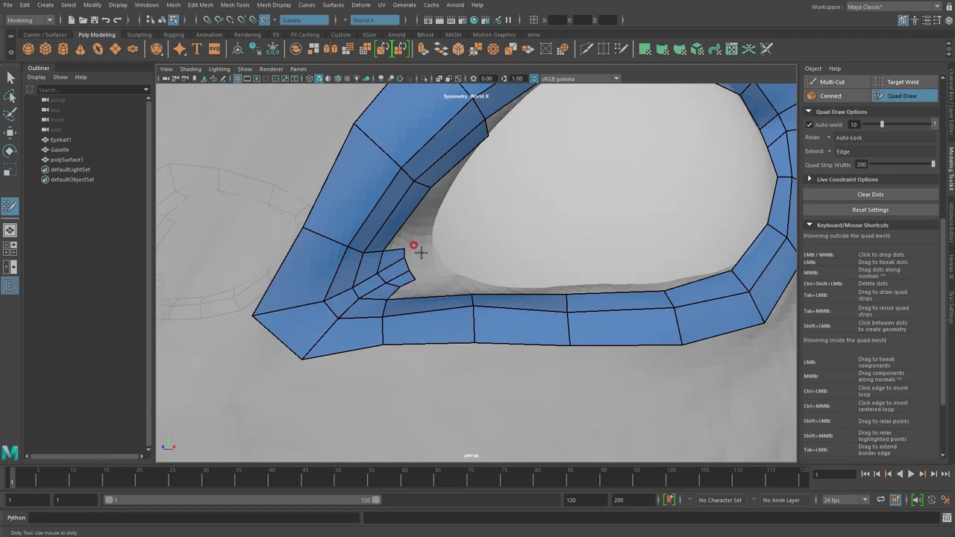
left_click_drag(415, 254, 423, 258, "shift")
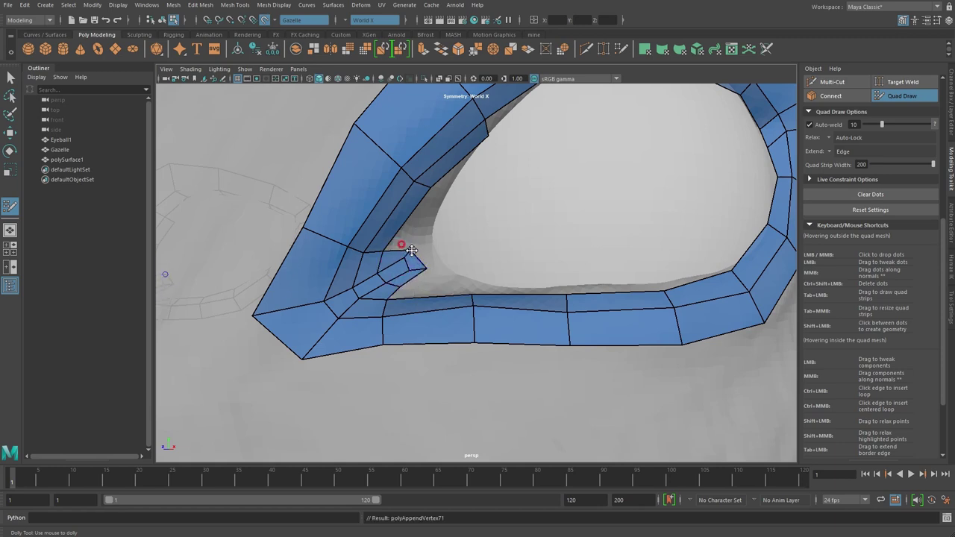
Step: Fill quads at the inner tip joining the upper and lower strips
scroll(394, 283, "up", 3)
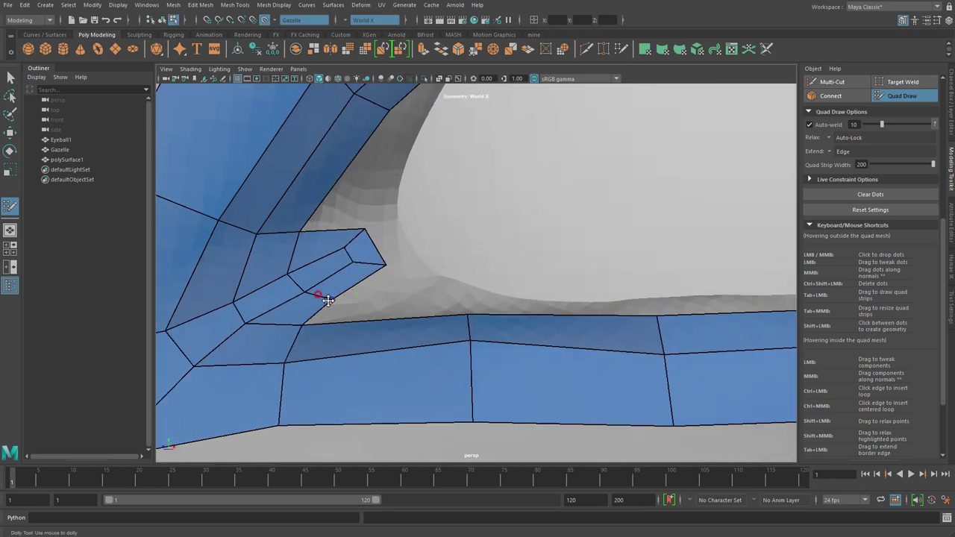
scroll(358, 221, "down", 1)
left_click(403, 199, "shift")
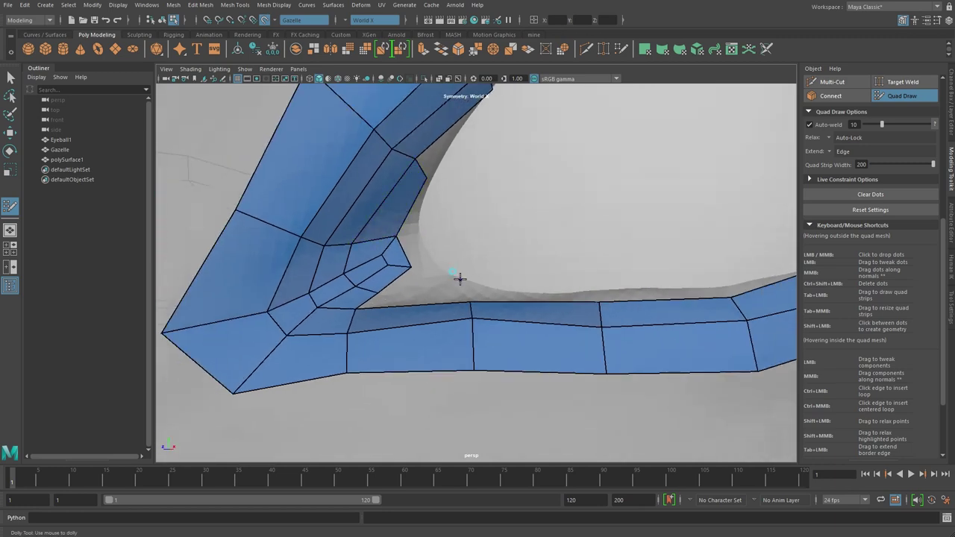
key("ctrl+z")
left_click(410, 300, "shift")
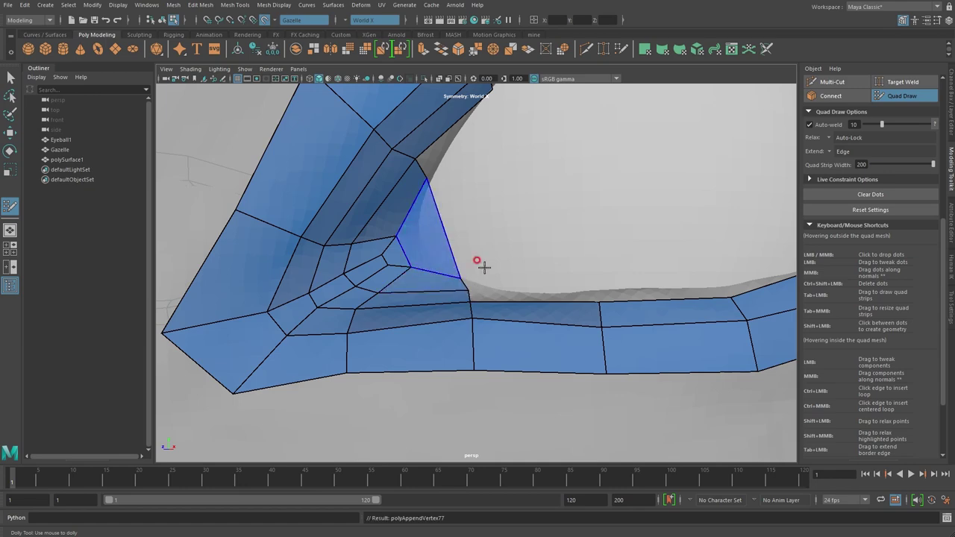
left_click(480, 264, "shift")
scroll(452, 296, "down", 4)
mouse_move(543, 300)
middle_mouse_down("alt")
mouse_move(465, 292)
mouse_move(439, 336)
middle_mouse_up("alt")
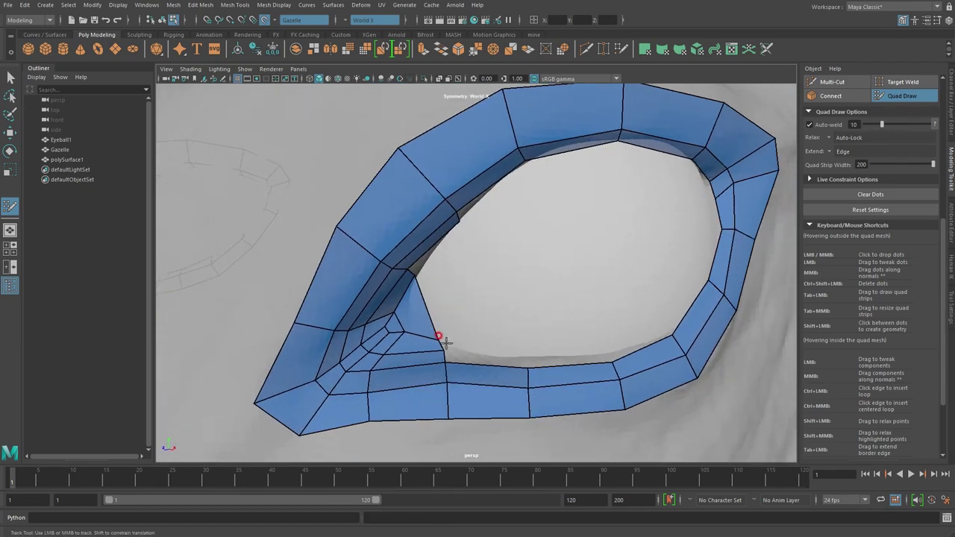
Step: Pull and relax the eye ring's inner-rim vertices to smooth the lower-right notch
middle_click_drag(414, 290, 399, 269, "alt")
left_click_drag(399, 269, 351, 198, "alt")
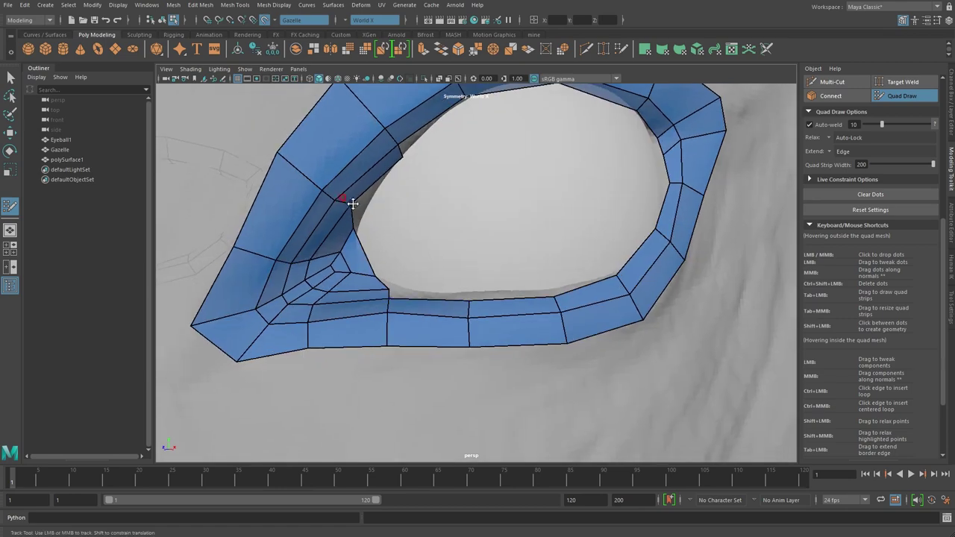
left_click_drag(380, 284, 409, 341, "alt")
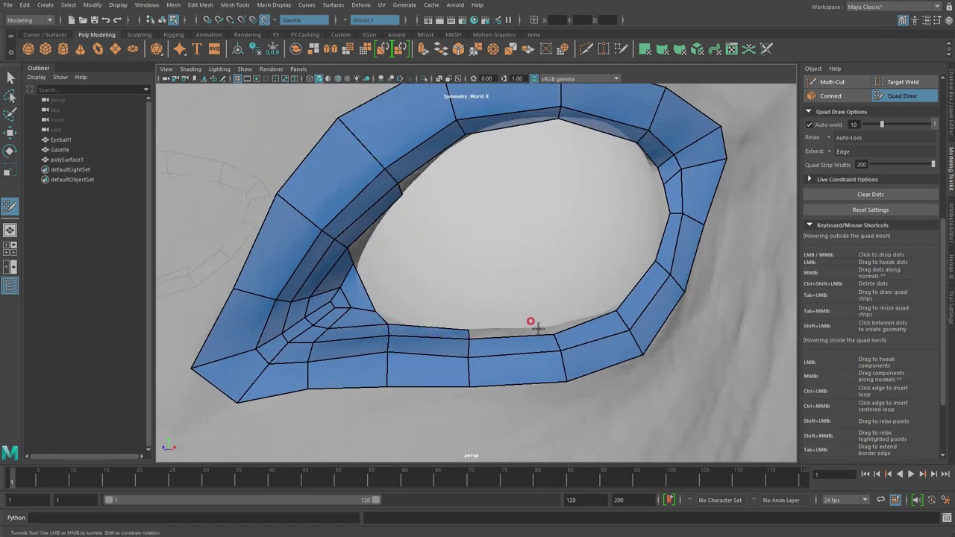
right_click_drag(395, 223, 437, 384, "alt")
left_click_drag(436, 384, 403, 351, "alt")
right_click_drag(403, 351, 383, 319, "alt")
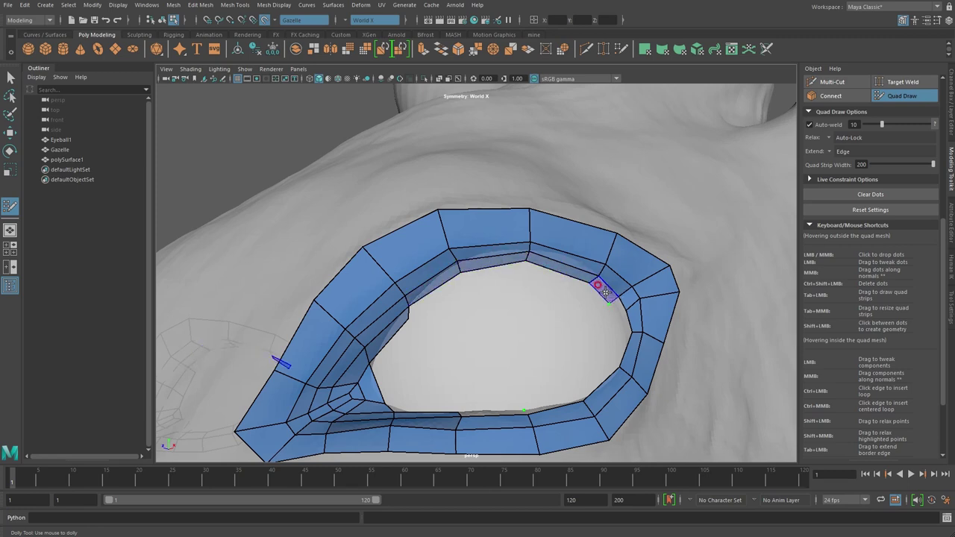
left_click_drag(605, 293, 629, 310)
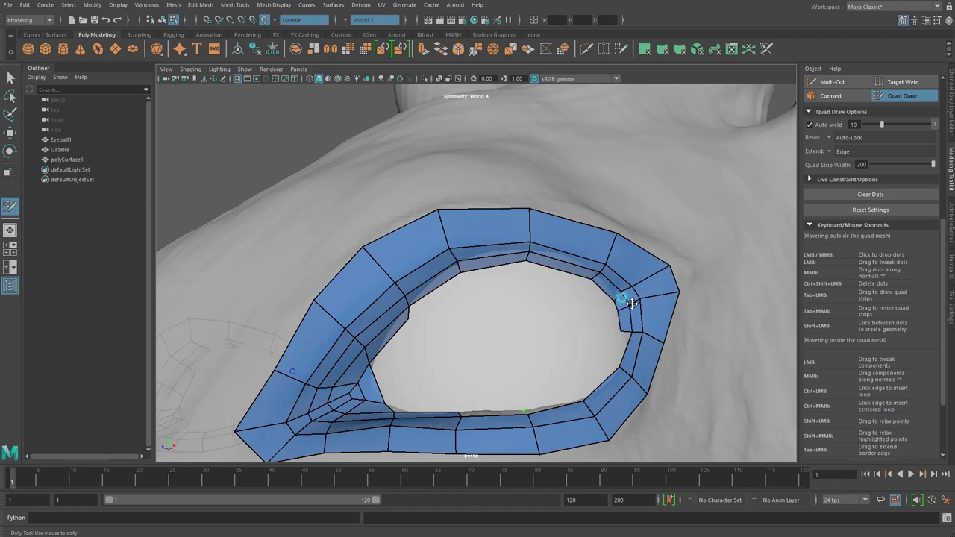
left_click_drag(610, 359, 526, 407, "shift")
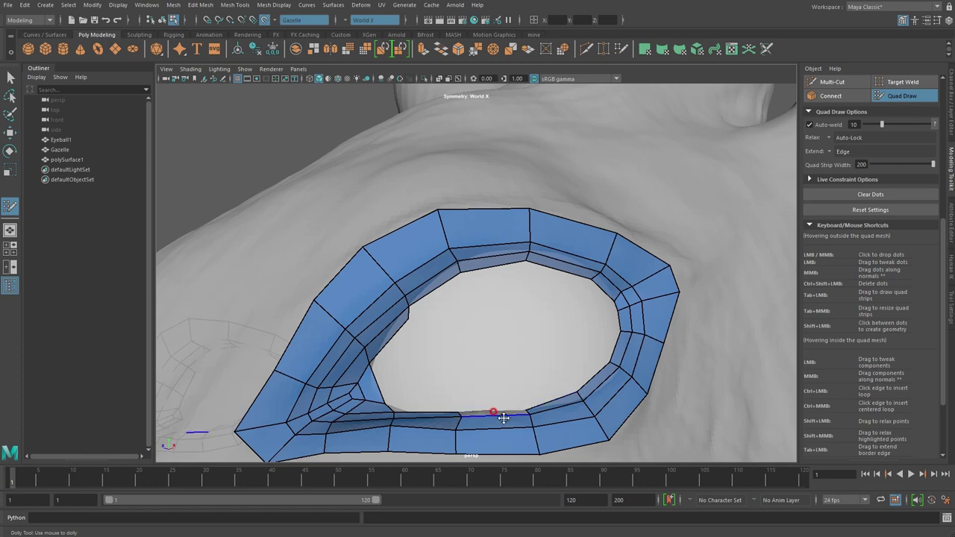
mouse_move(503, 418)
left_mouse_down("alt")
mouse_move(478, 363)
mouse_move(469, 367)
left_mouse_up("alt")
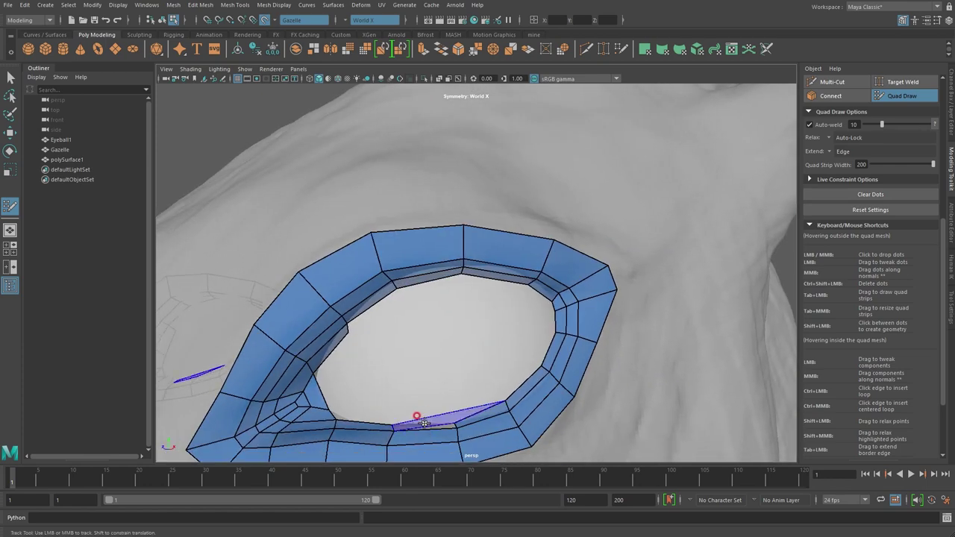
scroll(512, 418, "down", 3)
mouse_move(512, 418)
left_mouse_down("alt")
mouse_move(456, 367)
mouse_move(533, 365)
mouse_move(510, 406)
mouse_move(463, 330)
mouse_move(543, 320)
left_mouse_up("alt")
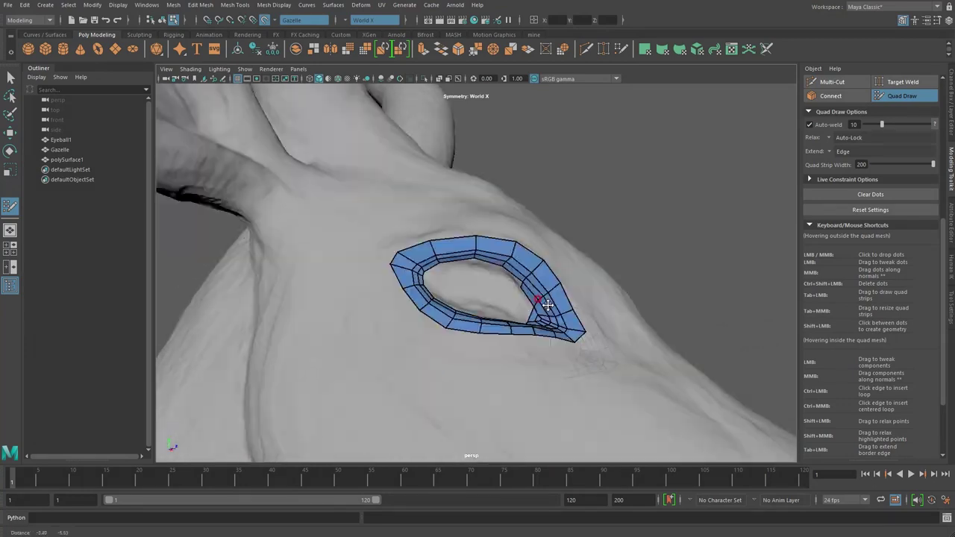
scroll(539, 353, "up", 3)
mouse_move(539, 353)
left_mouse_down("alt")
mouse_move(512, 278)
mouse_move(470, 253)
mouse_move(363, 266)
mouse_move(351, 306)
mouse_move(345, 296)
mouse_move(320, 309)
mouse_move(345, 337)
left_mouse_up("alt")
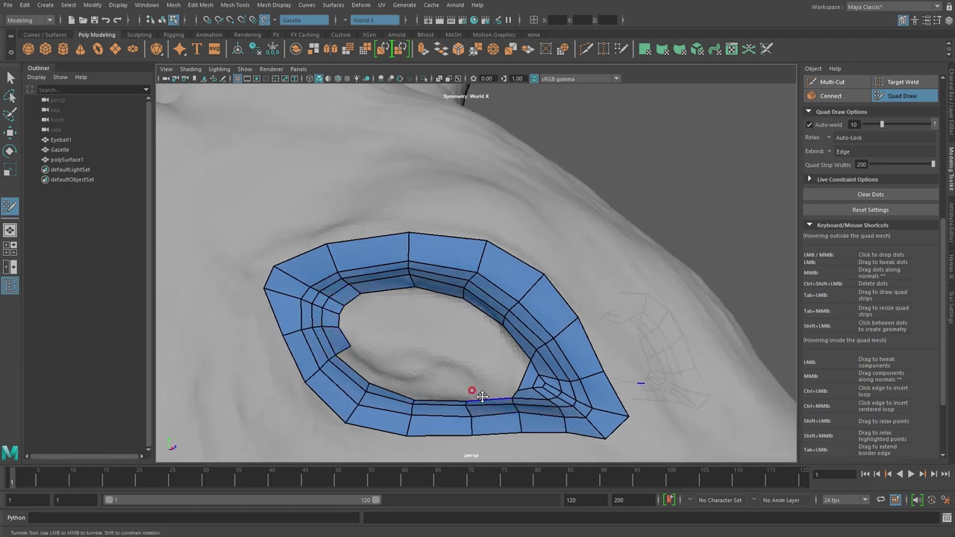
Step: Extrude a strip from the inner bottom edge and fill quads along the inner left border
left_click_drag(412, 395, 406, 383)
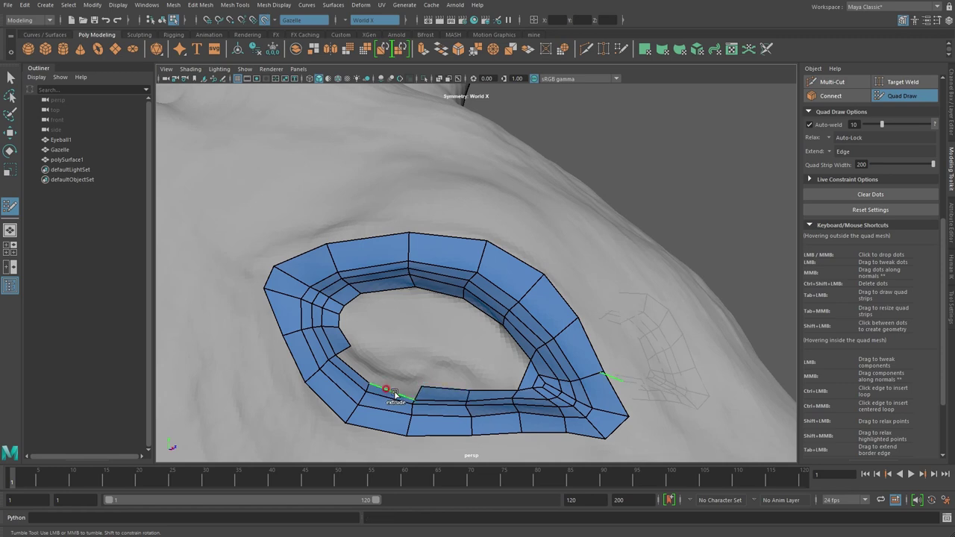
left_click(355, 363, "shift")
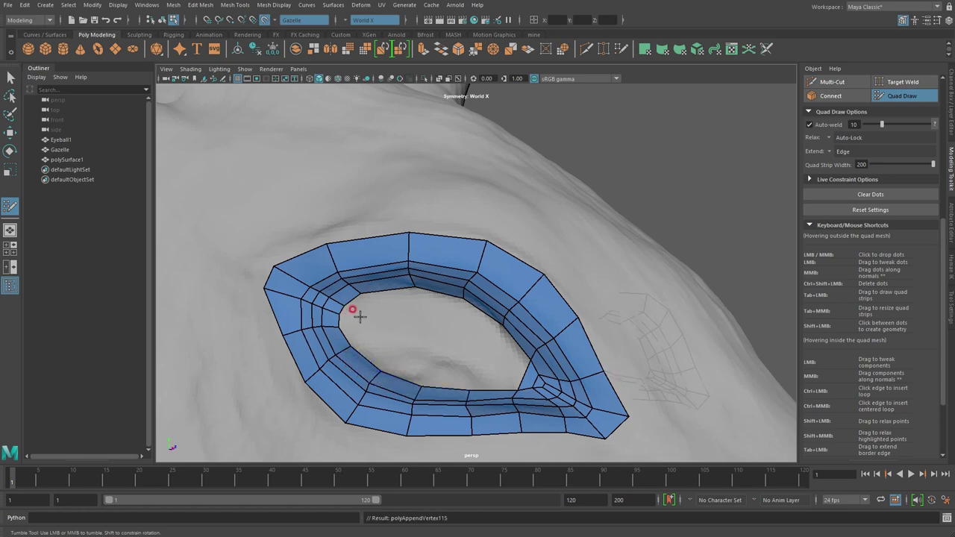
left_click(345, 317, "shift")
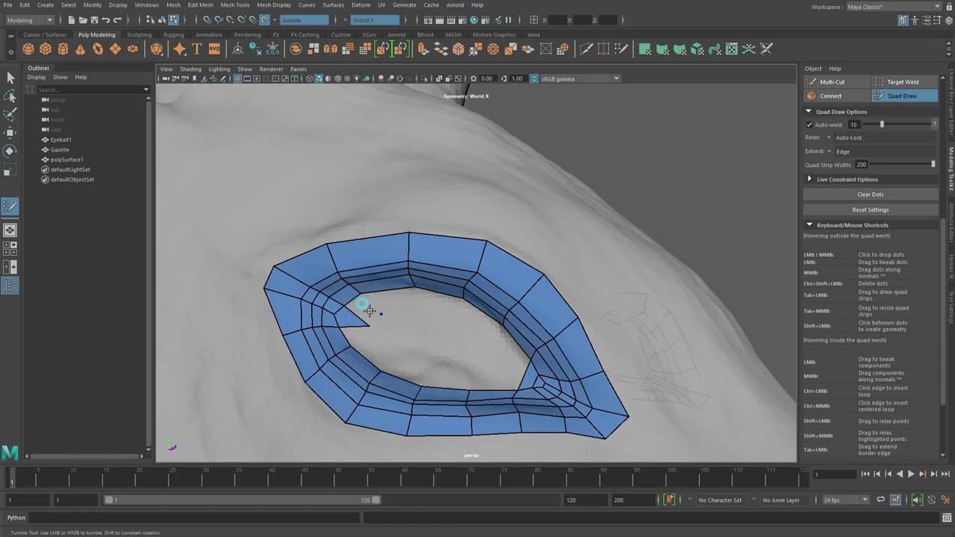
left_click(398, 358)
left_click(400, 361, "shift")
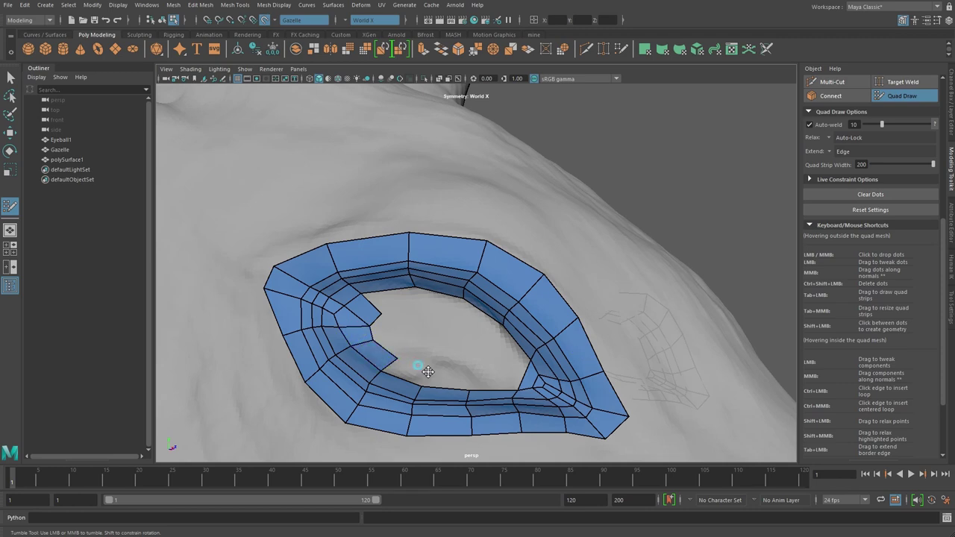
left_click(453, 368, "shift")
Step: Fill the remaining inner border gaps and hole quads, then delete the misplaced left quad
left_click(436, 303, "shift")
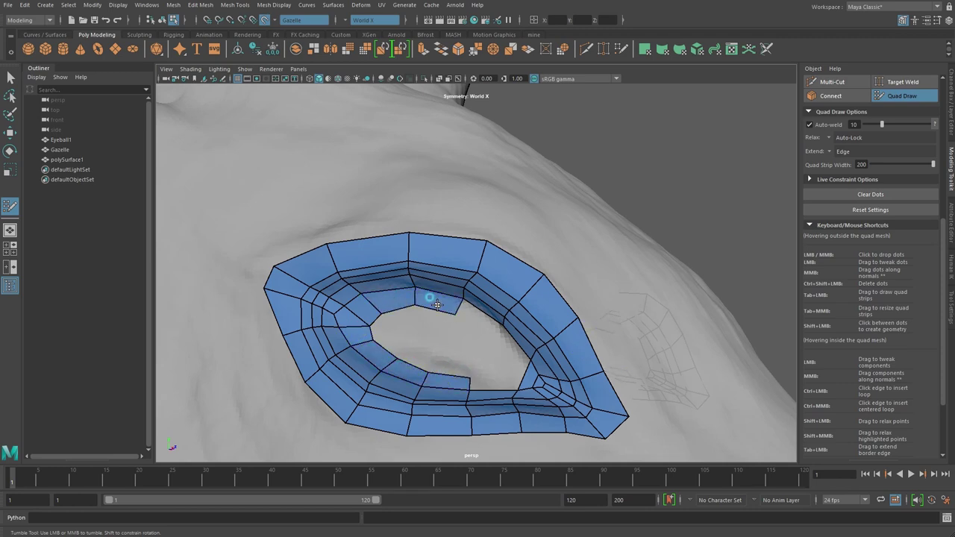
left_click(481, 325, "shift")
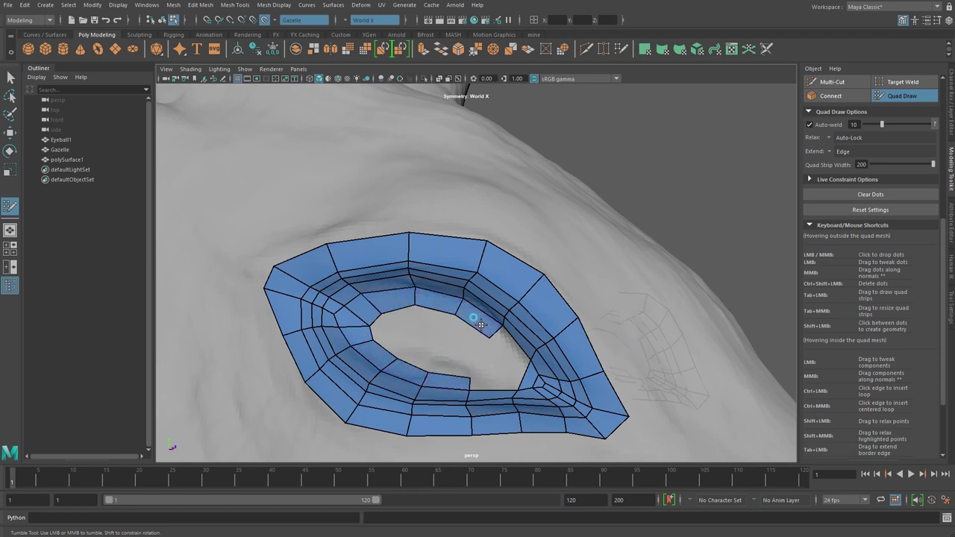
left_click(501, 376, "shift")
left_click(502, 342, "shift")
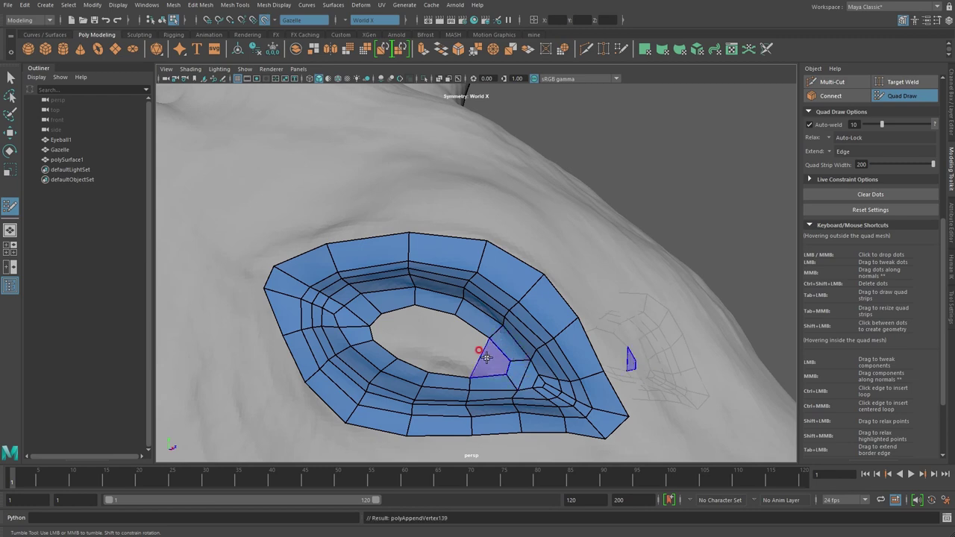
left_click(455, 354, "shift")
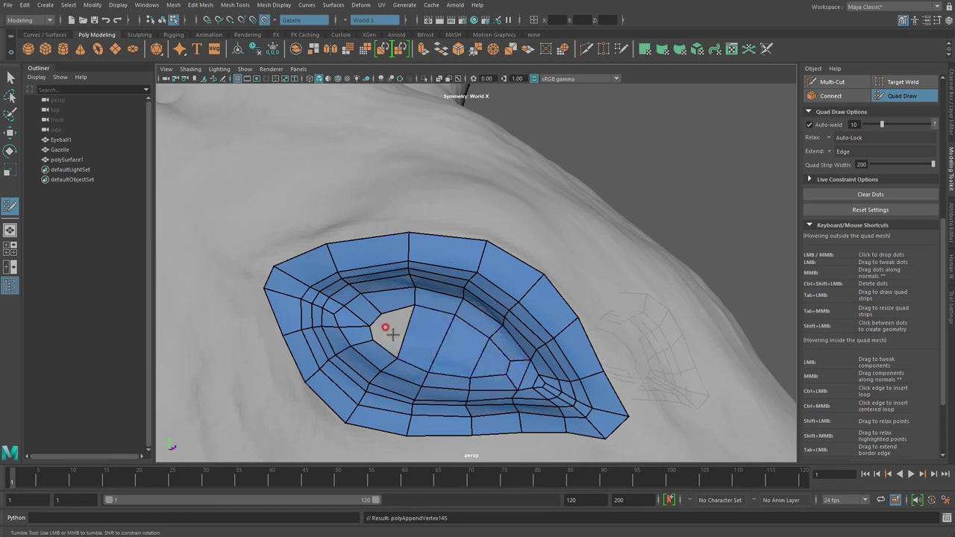
left_click(373, 327, "shift")
left_click(366, 326, "ctrl+shift")
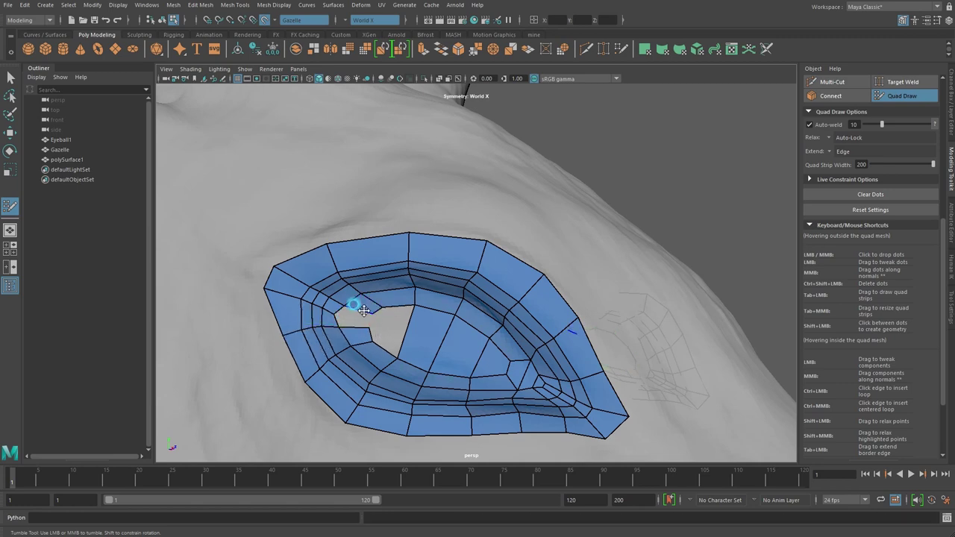
Step: Fill the eye hole with one more face, leaving a small notch on its left, and frame the eye mesh
scroll(341, 340, "up", 2)
scroll(341, 340, "up", 2)
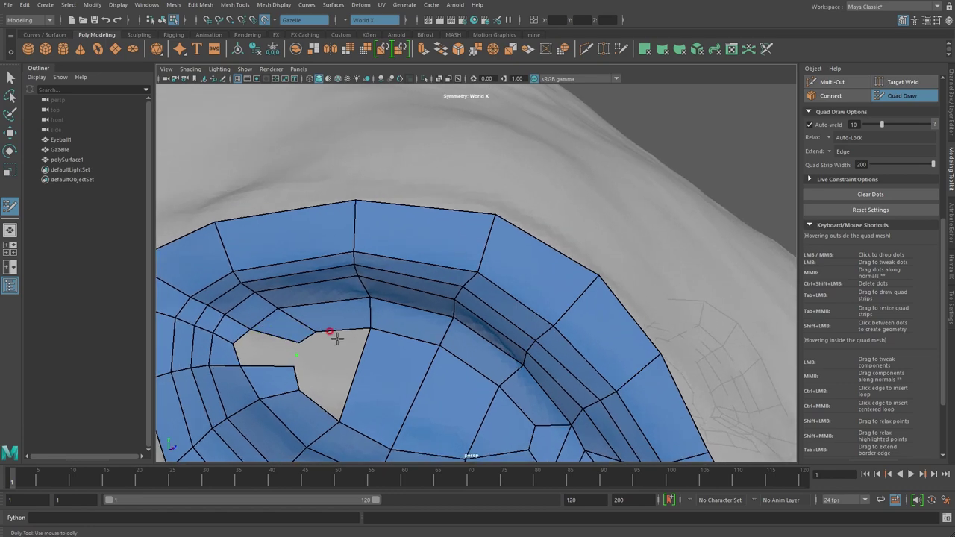
middle_click_drag(335, 335, 338, 353, "alt")
scroll(336, 347, "up", 3)
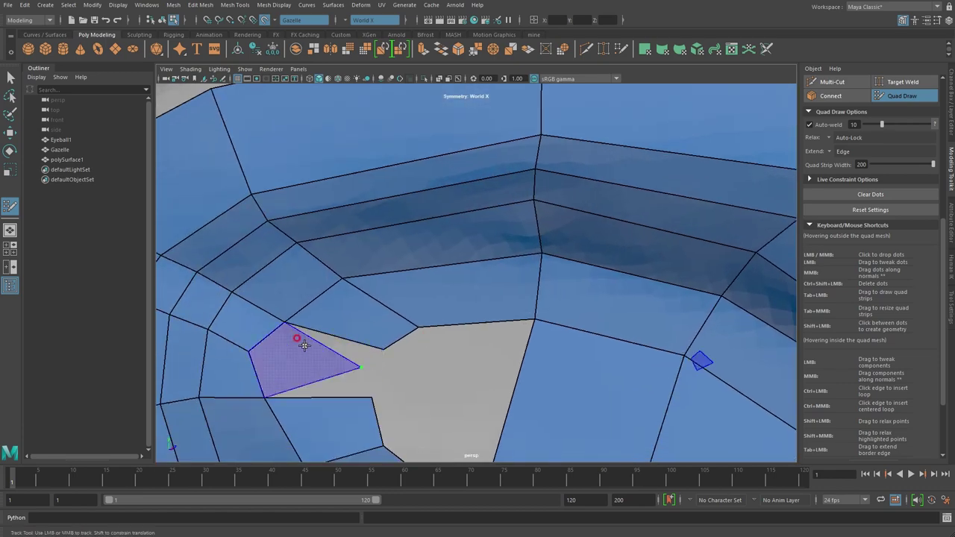
scroll(346, 373, "down", 3)
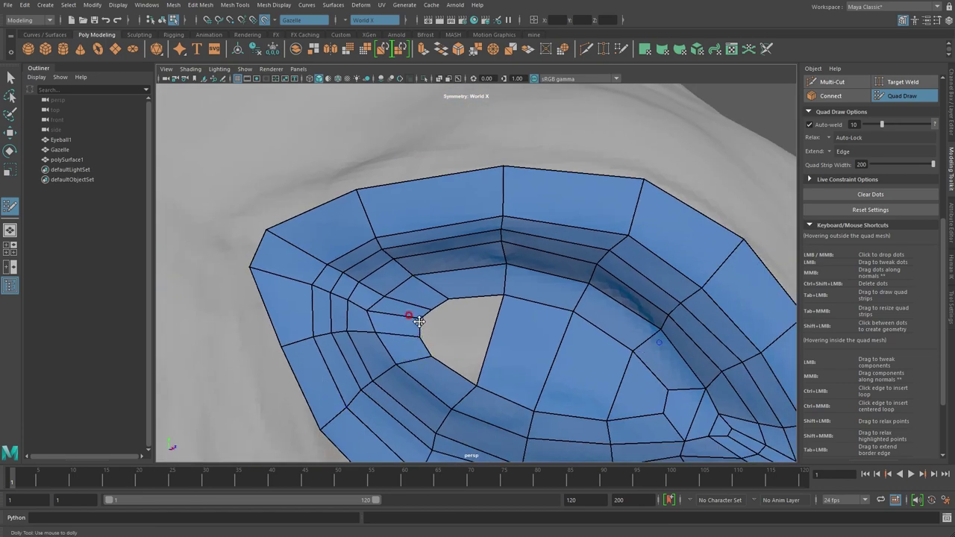
middle_click_drag(512, 356, 425, 323, "alt")
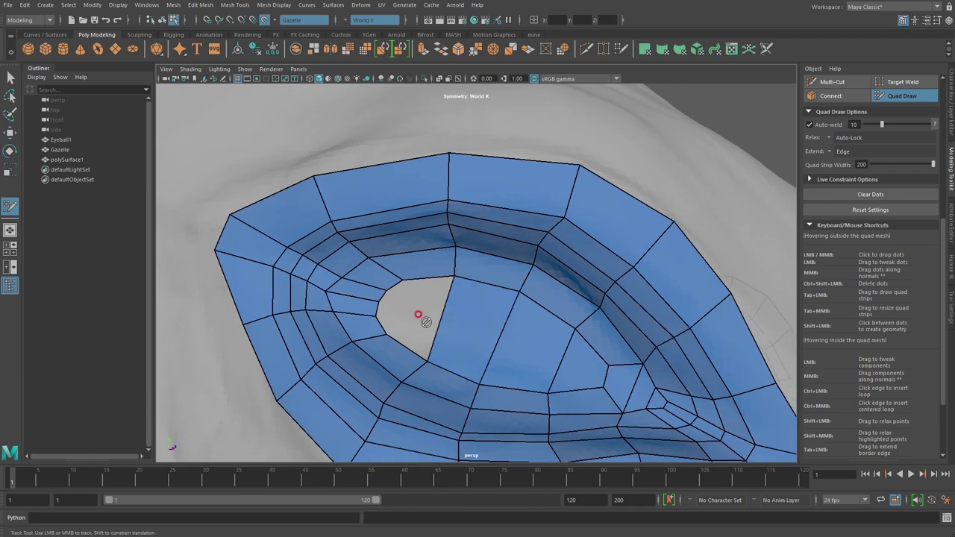
left_click(415, 316, "shift")
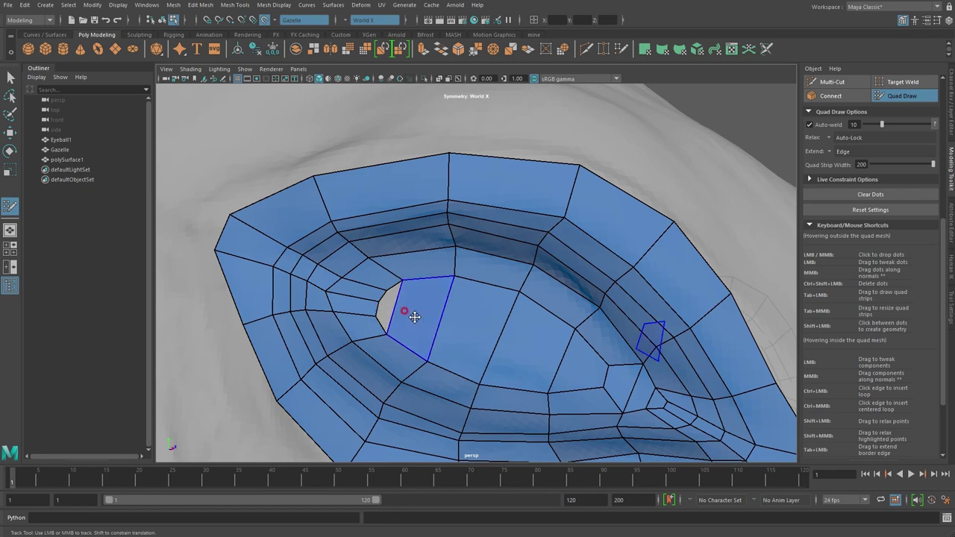
key("f")
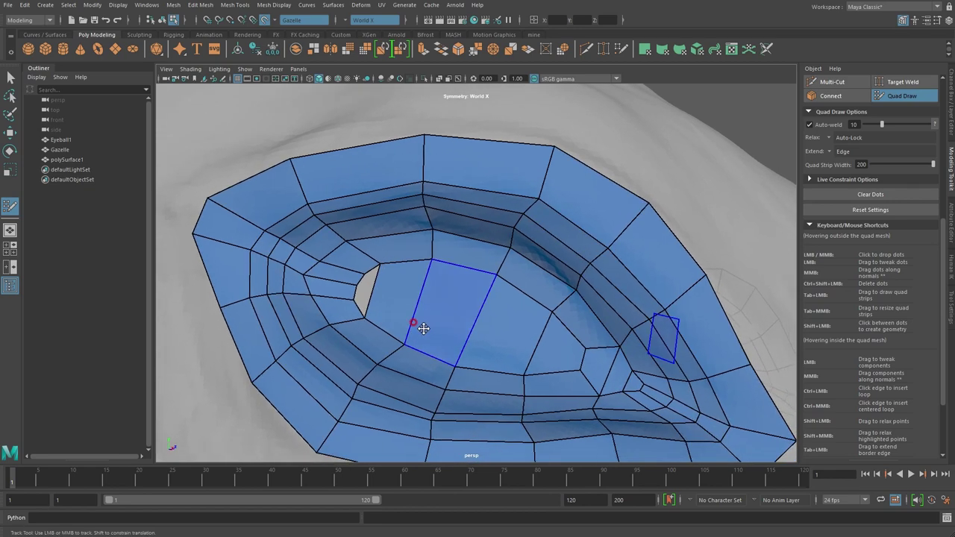
left_click(203, 5)
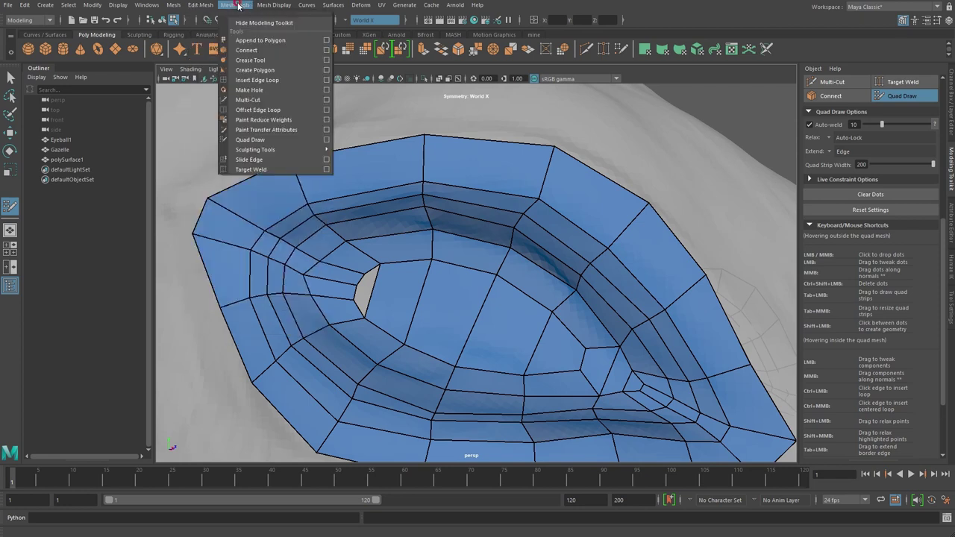
Step: Multi-Cut a new edge from the hole's edge across the inner eye faces to the far edge
left_click(251, 95)
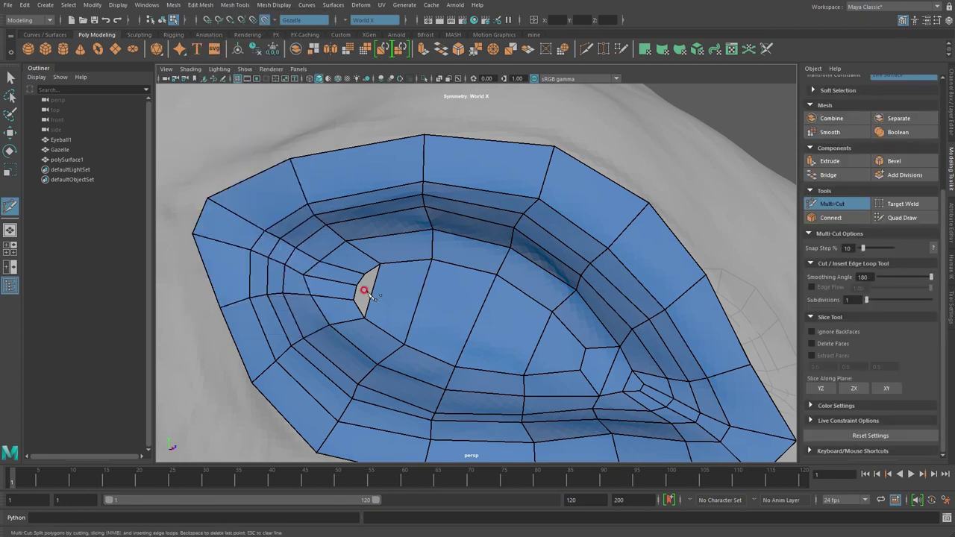
left_click(418, 303)
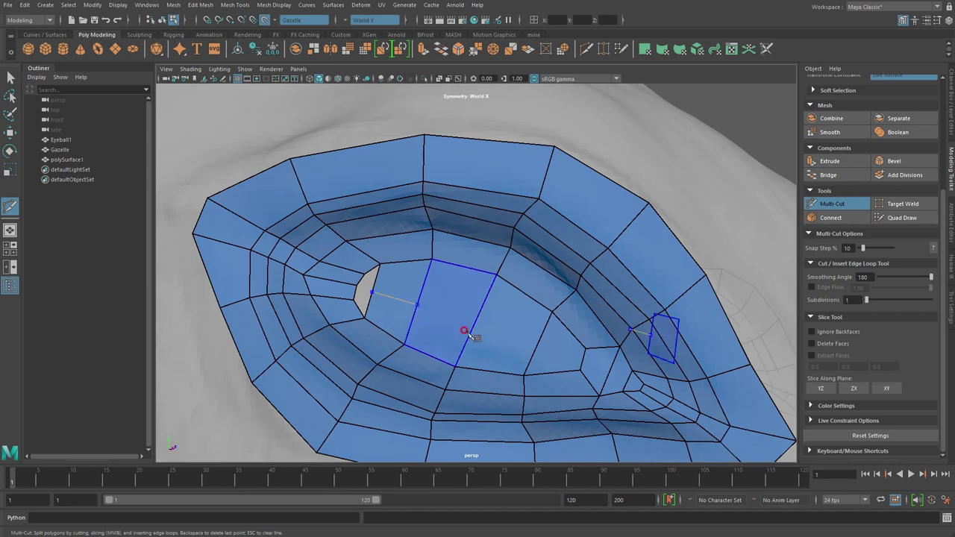
left_click(473, 324)
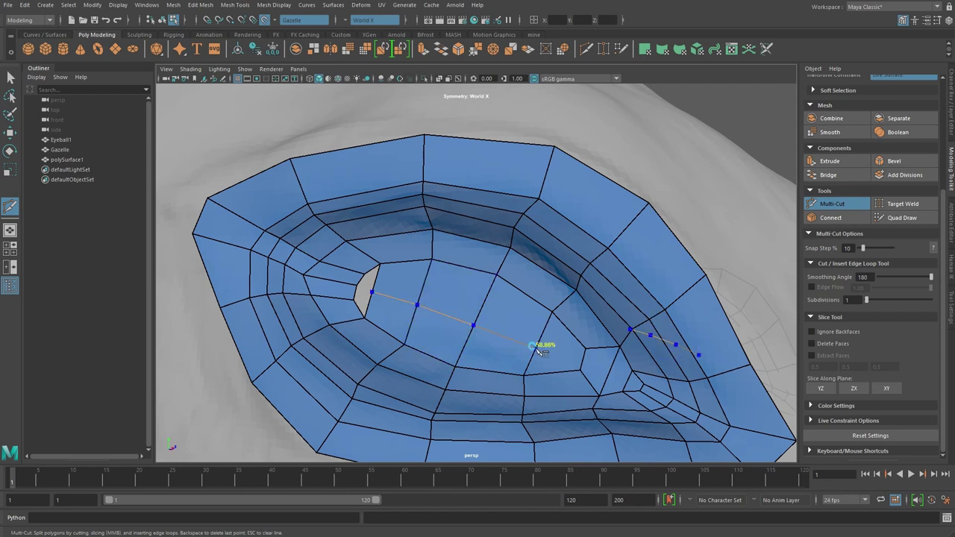
left_click(533, 346)
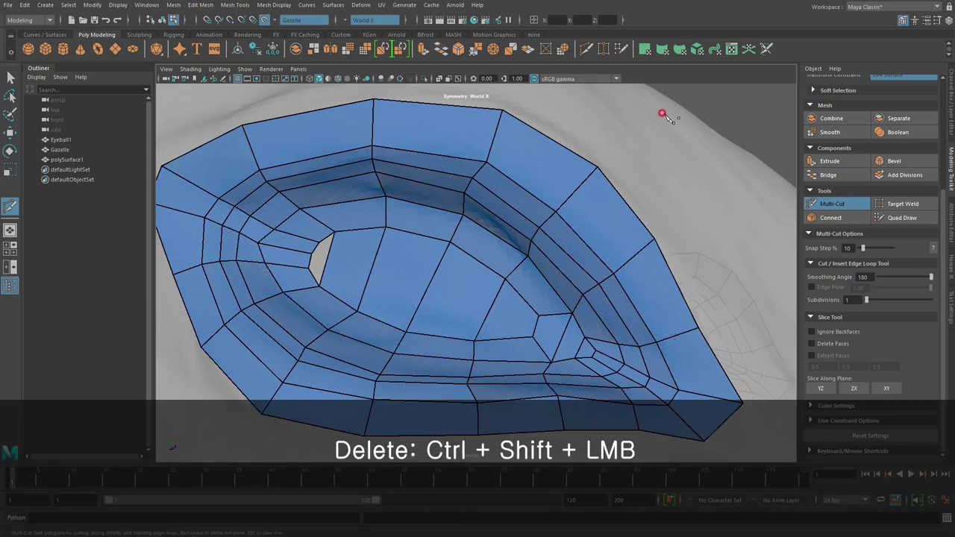
Step: In Quad Draw, delete and refill faces in the eye's right inner area, undoing unwanted changes
left_click(901, 218)
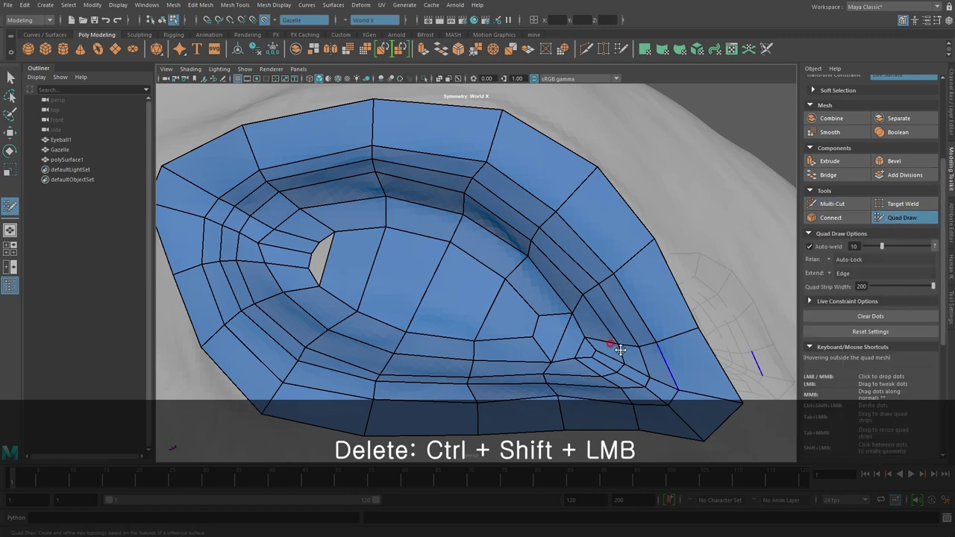
left_click(549, 340, "ctrl+shift")
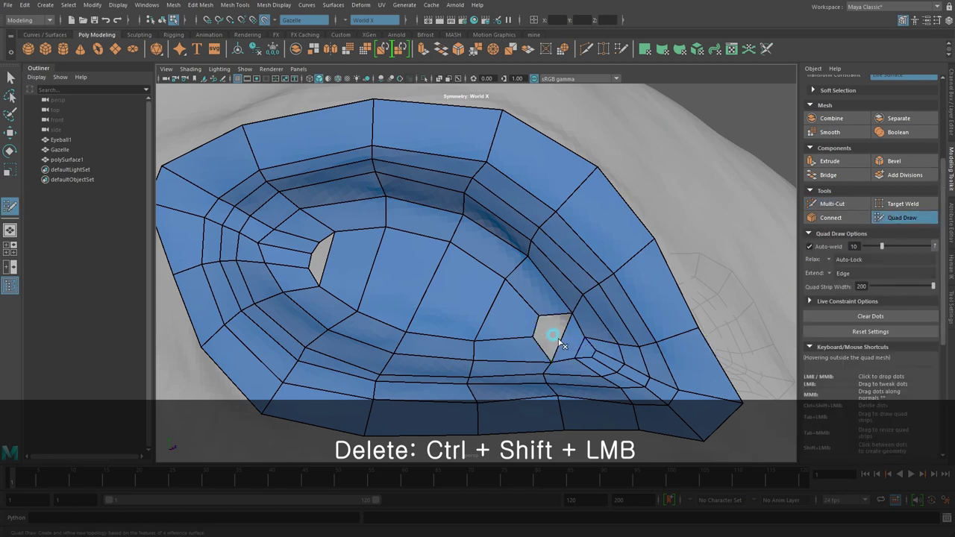
left_click(509, 313, "ctrl+shift")
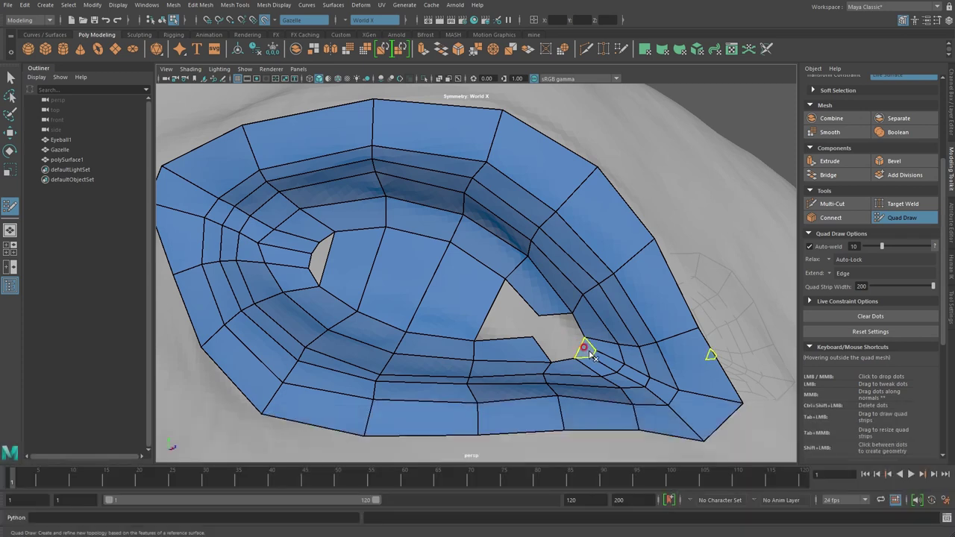
left_click(589, 354, "ctrl+shift")
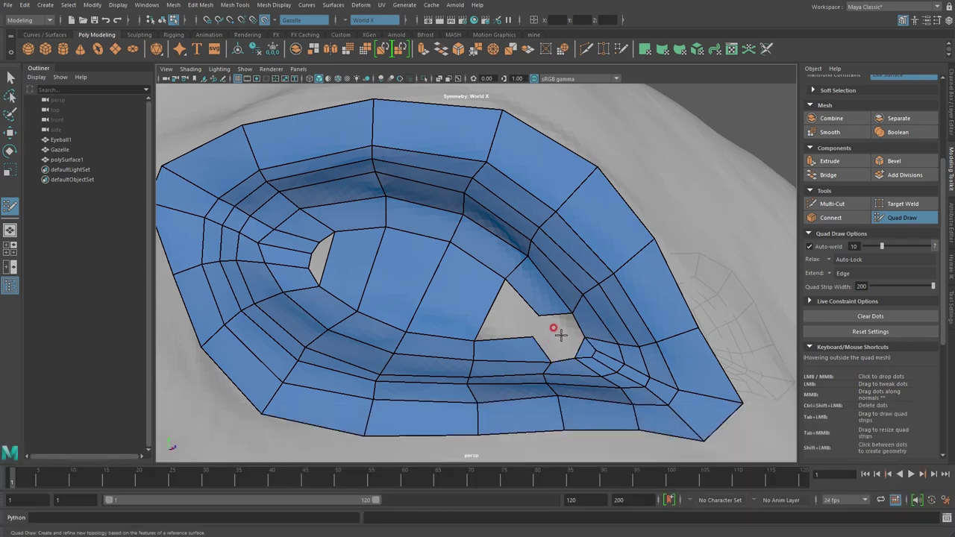
left_click(561, 321)
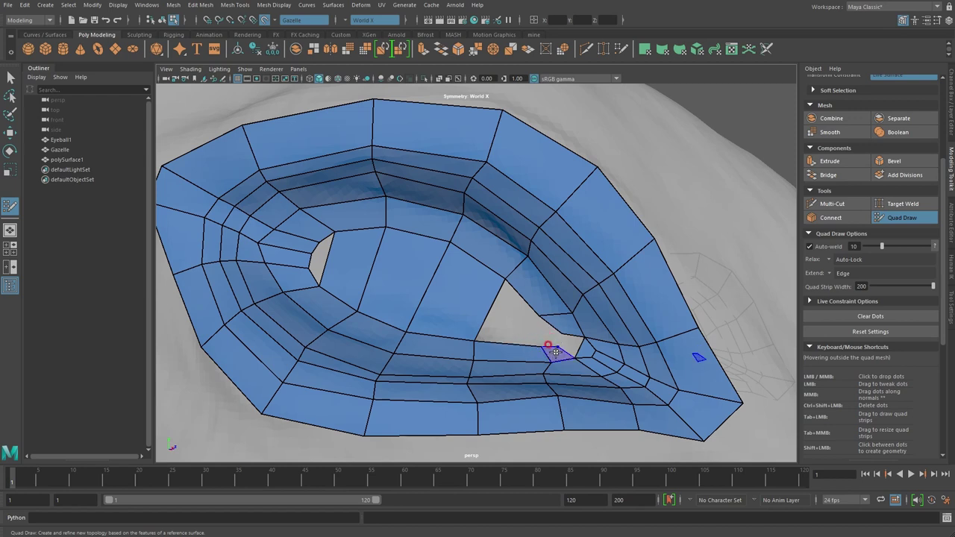
left_click(567, 341, "shift")
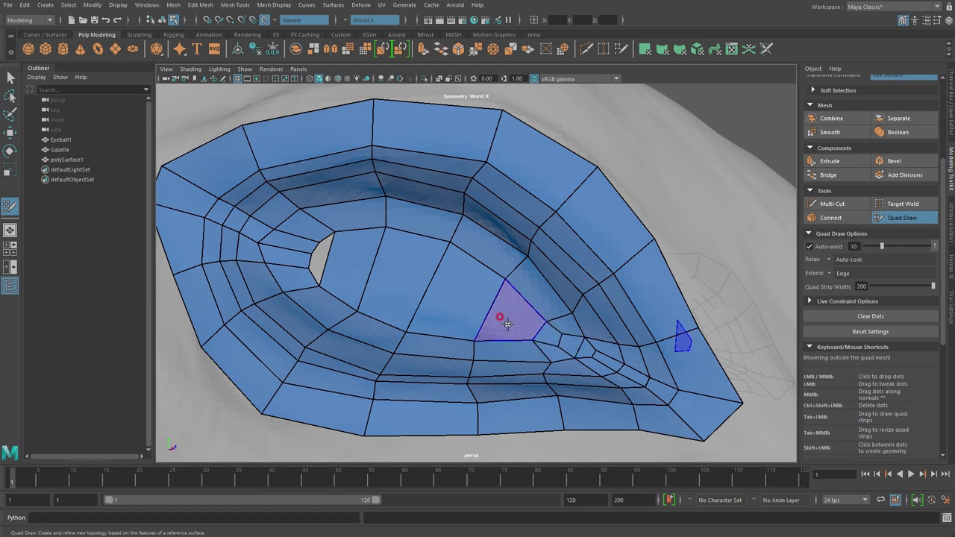
key("ctrl+z")
key("ctrl+z")
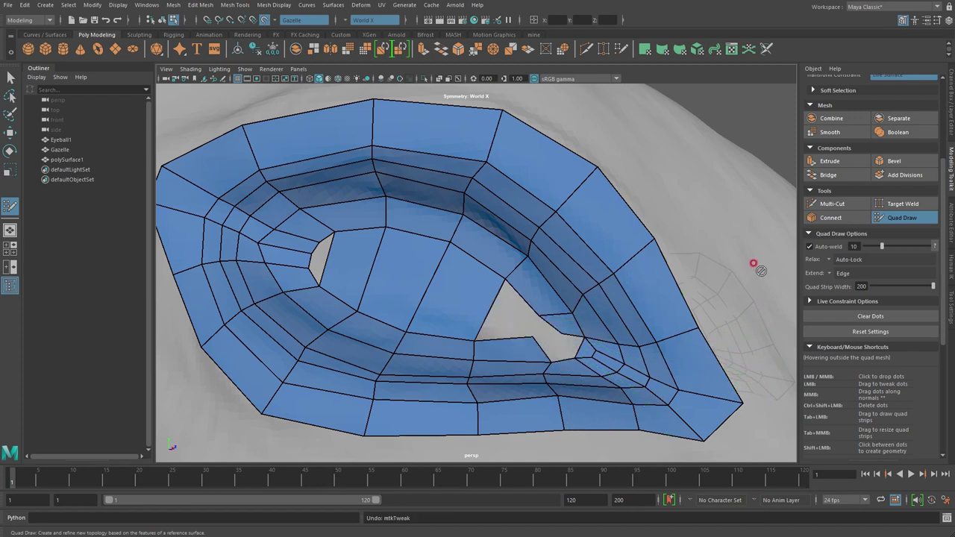
key("ctrl+z")
key("ctrl+z")
key("ctrl+z")
key("ctrl+z")
key("ctrl+z")
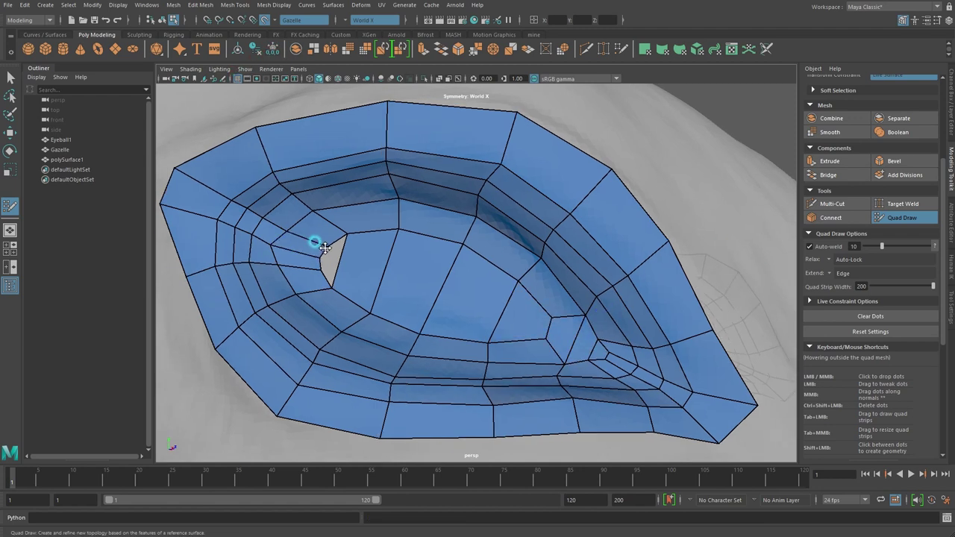
key("ctrl+z")
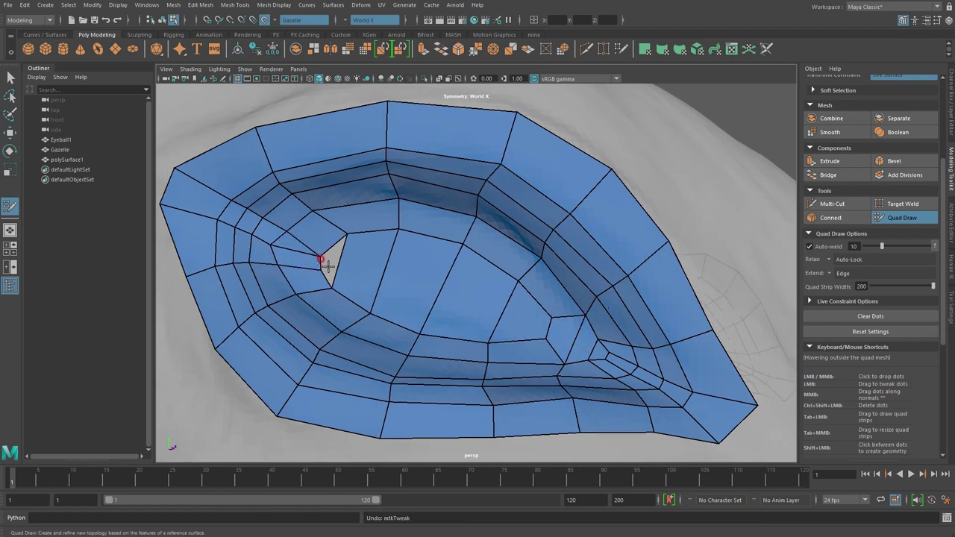
Step: Fill the triangular gap at the eye's left corner and start renaming polySurface1 in the Outliner
left_click(329, 262, "shift")
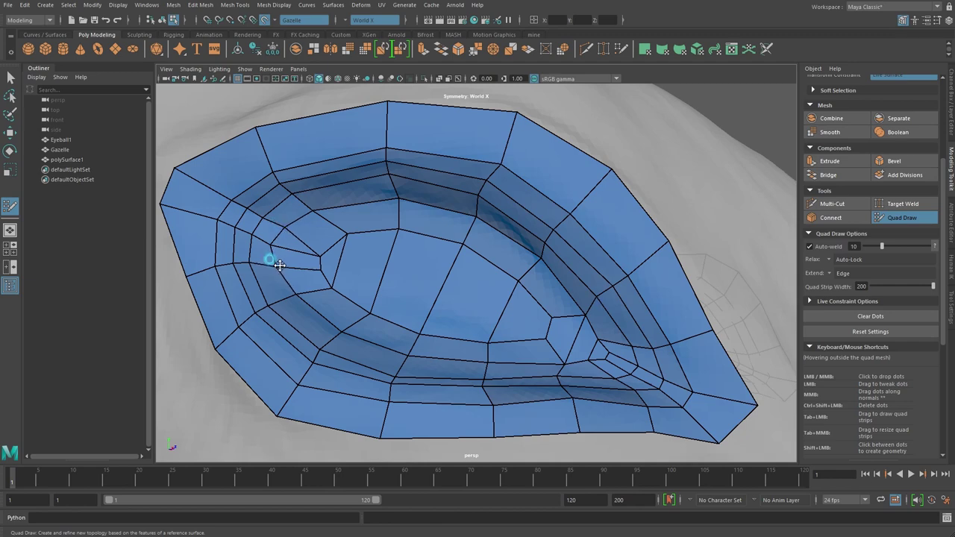
scroll(482, 301, "down", 5)
left_click_drag(483, 301, 367, 208, "alt")
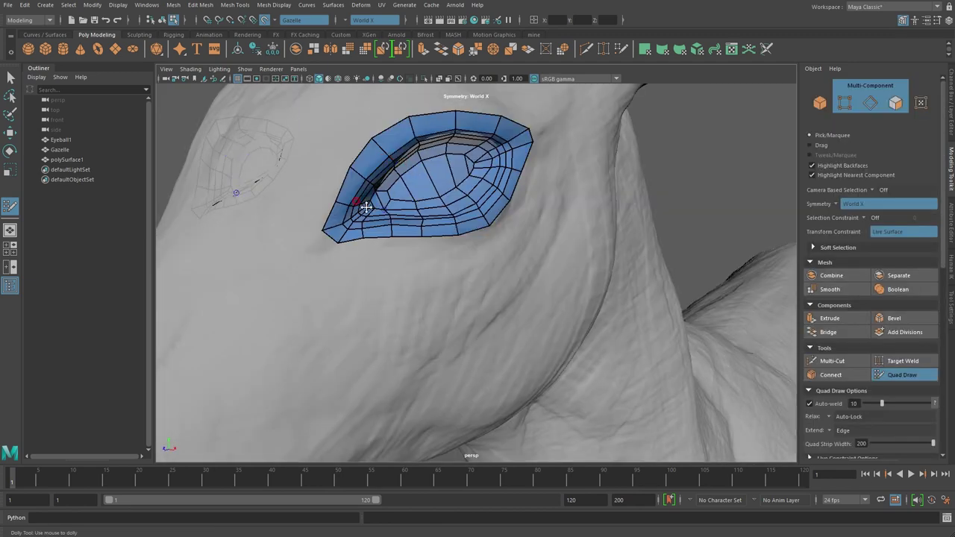
left_click(69, 159)
double_click(72, 162)
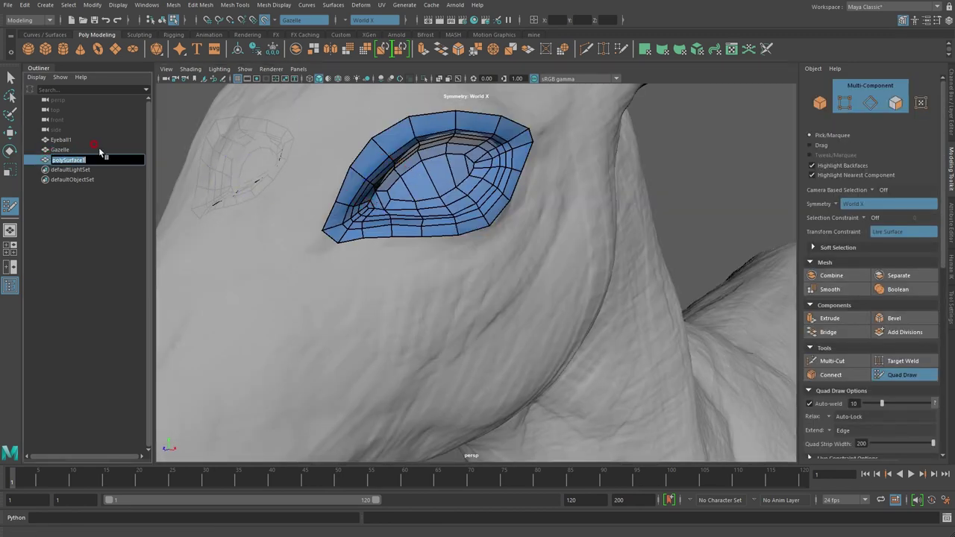
Step: Name the retopology mesh 'Retopo' and clear the selection
type("Retopo")
key("Return")
left_click(420, 151)
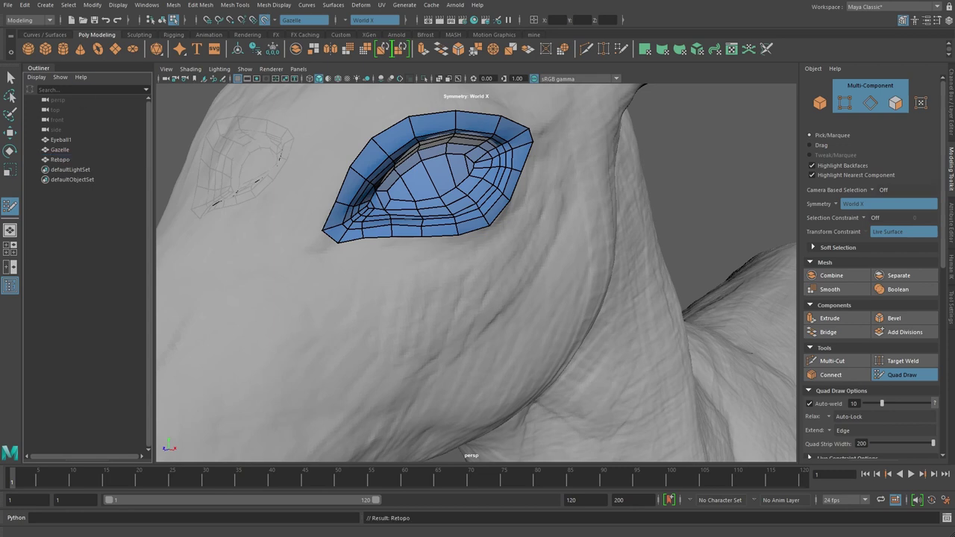
Step: Create the first mirrored pair of quads on the nose bridge
left_click_drag(498, 160, 420, 336, "alt")
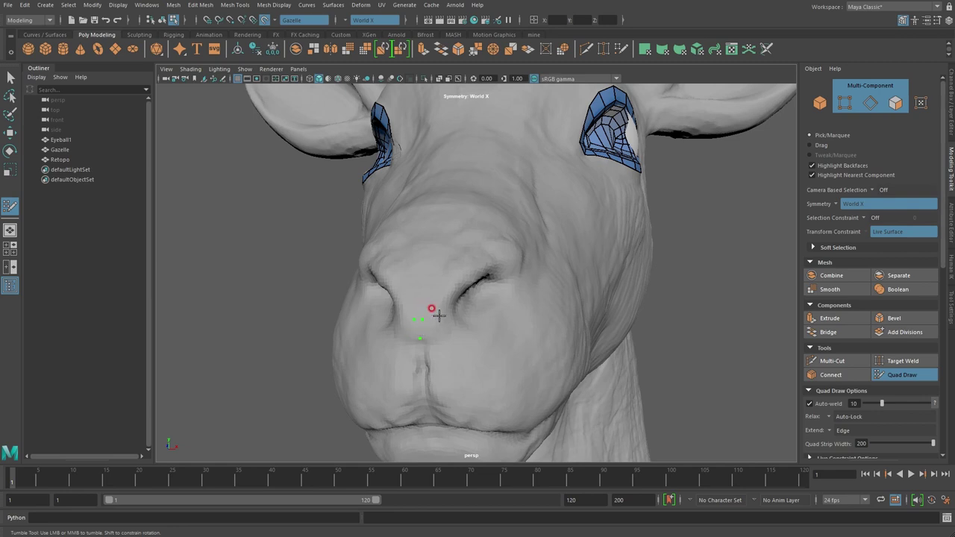
left_click(421, 319, "ctrl+shift")
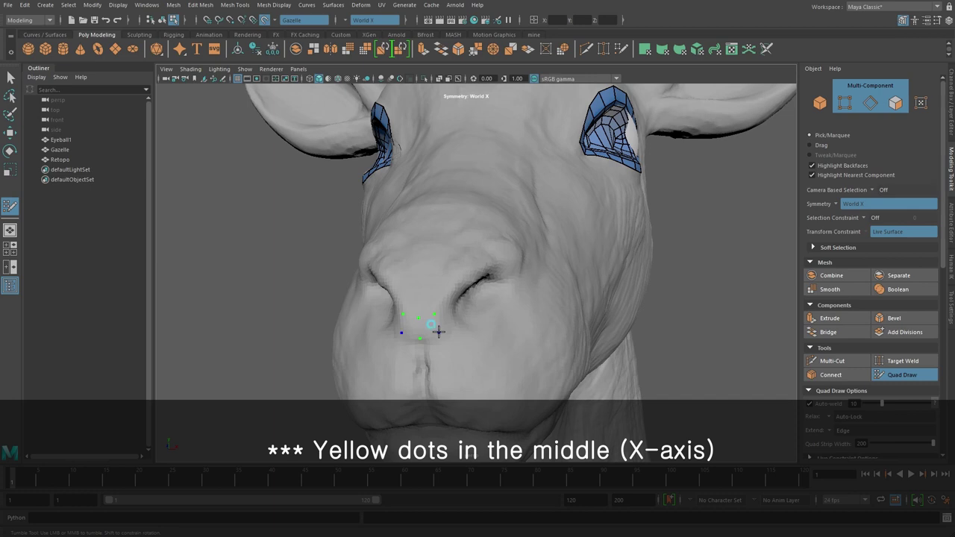
left_click(424, 324, "shift")
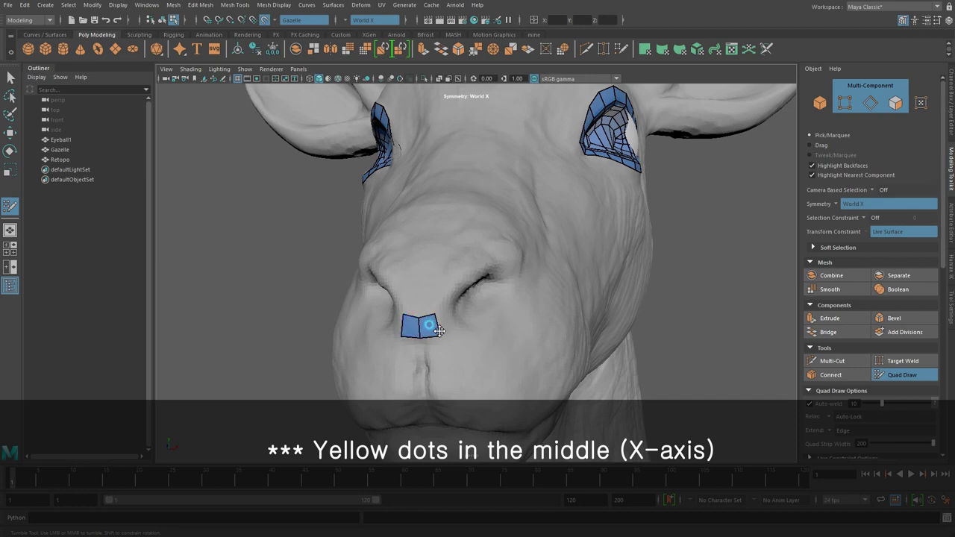
mouse_move(456, 325)
left_mouse_down("alt")
mouse_move(439, 326)
mouse_move(439, 340)
left_mouse_up("alt")
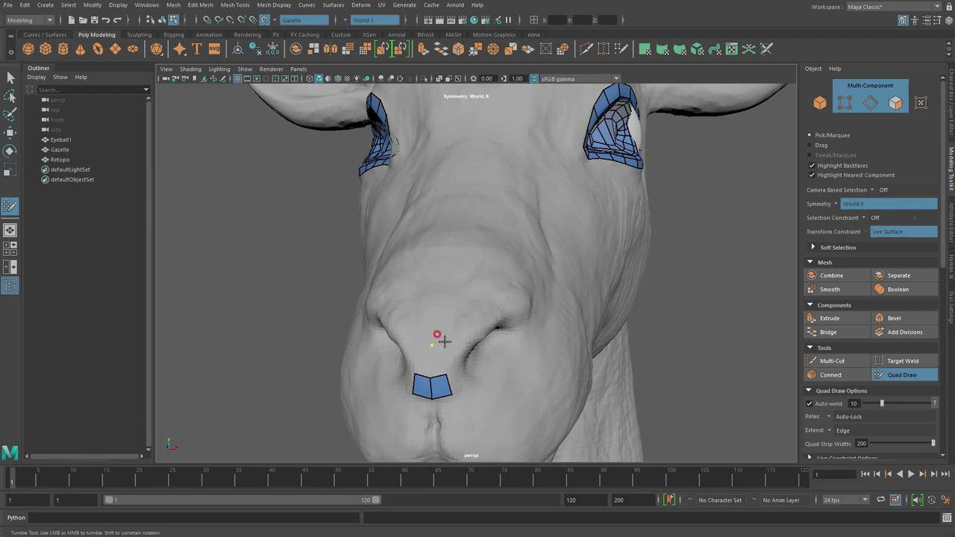
left_click(440, 363, "shift")
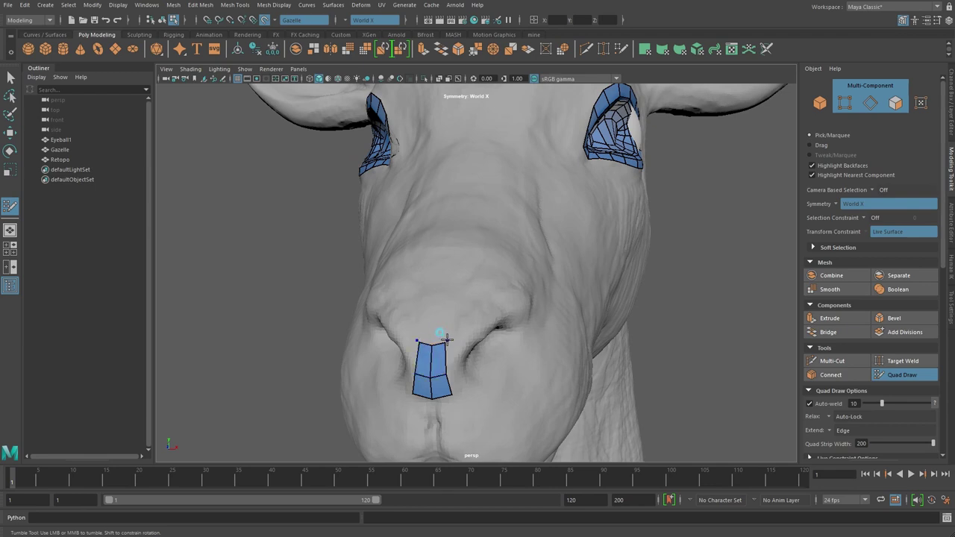
key("ctrl+z")
left_click(450, 315)
Step: Extend the nose strip row by row up the muzzle toward the eye
left_click_drag(440, 329, 426, 284, "alt")
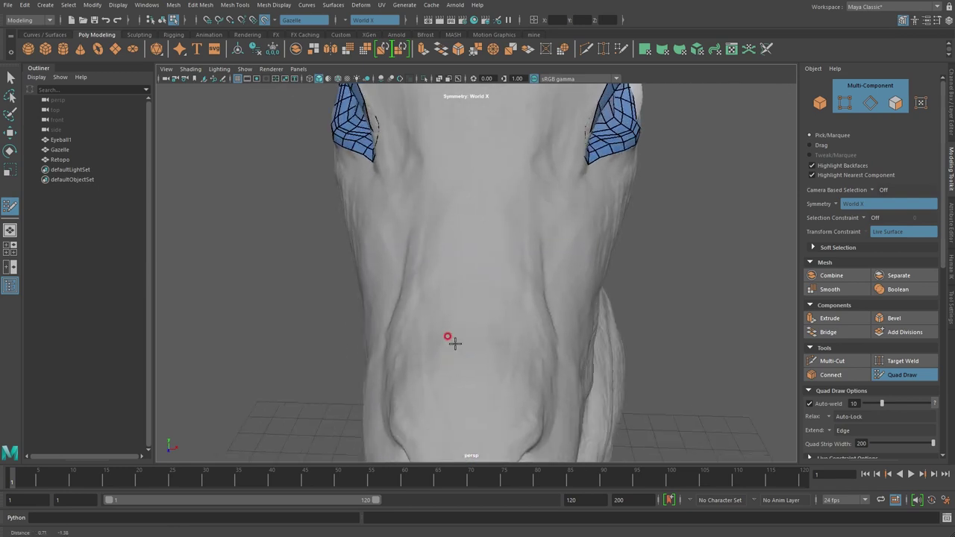
mouse_move(440, 321)
left_mouse_down("alt")
mouse_move(411, 314)
mouse_move(422, 324)
mouse_move(419, 305)
left_mouse_up("alt")
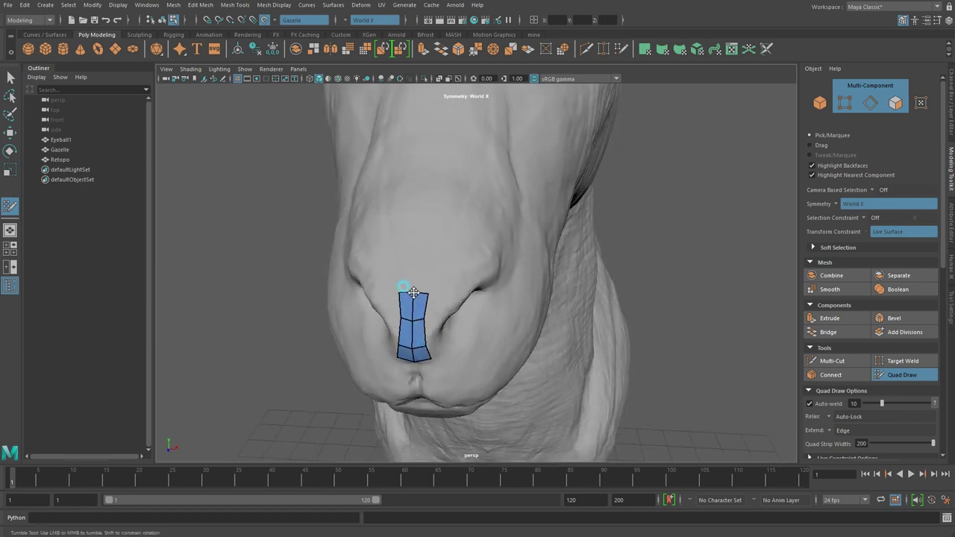
mouse_move(418, 293)
left_mouse_down()
mouse_move(426, 219)
mouse_move(443, 277)
left_mouse_up()
left_click_drag(393, 253, 433, 239, "alt")
left_click_drag(422, 280, 425, 238)
left_click_drag(432, 276, 411, 241, "alt")
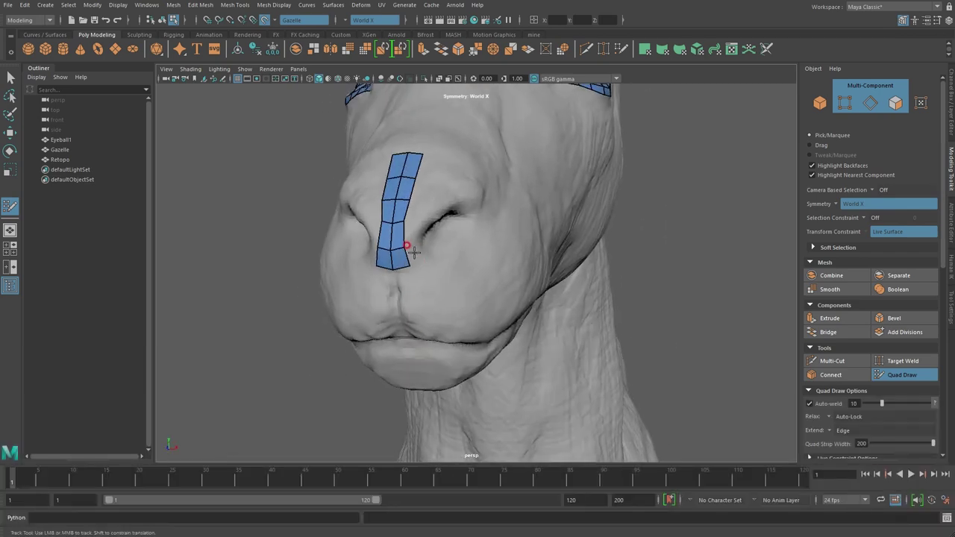
right_click_drag(411, 241, 390, 229, "alt")
mouse_move(390, 229)
left_mouse_down()
mouse_move(383, 196)
mouse_move(395, 198)
mouse_move(392, 210)
mouse_move(358, 190)
mouse_move(374, 178)
left_mouse_up()
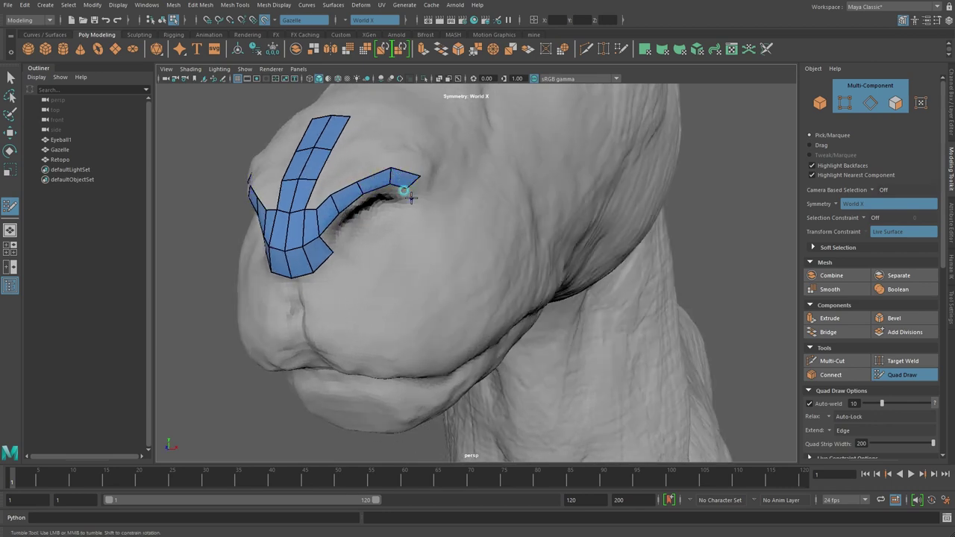
Step: Relax the nose strip into one even, curved patch of quads
left_click_drag(379, 261, 426, 273, "alt")
mouse_move(407, 224)
left_mouse_down("shift")
mouse_move(375, 292)
mouse_move(379, 311)
mouse_move(416, 275)
mouse_move(396, 276)
mouse_move(423, 203)
mouse_move(336, 233)
left_mouse_up("shift")
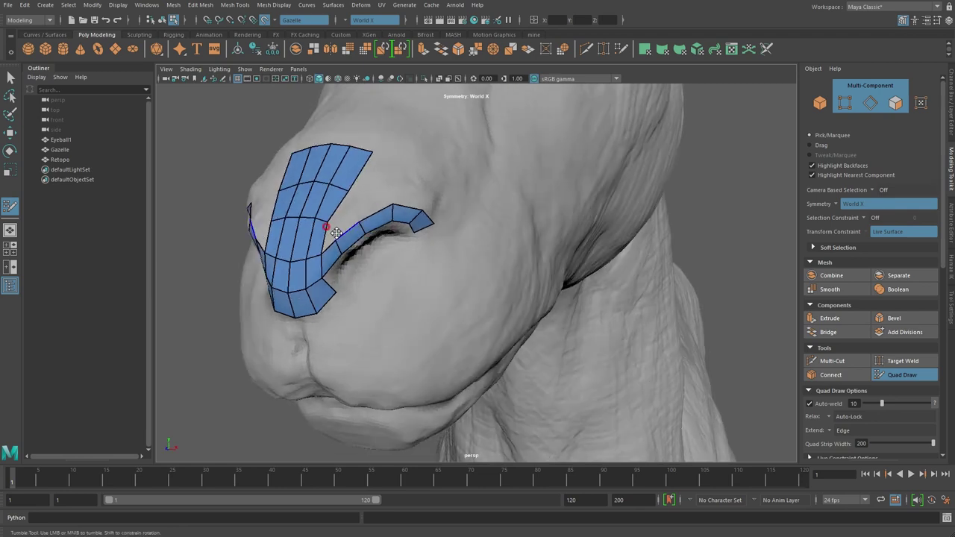
right_click_drag(336, 233, 359, 228, "alt")
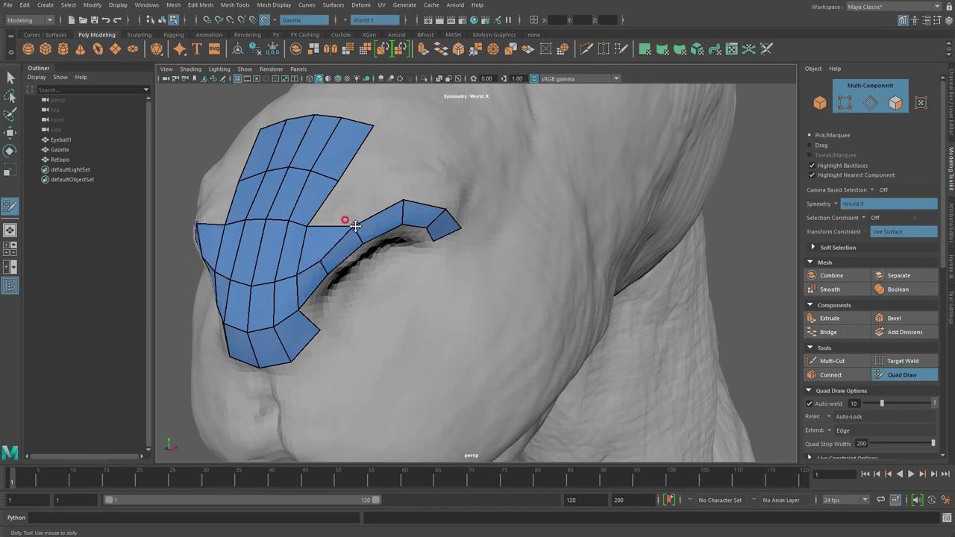
mouse_move(355, 225)
left_mouse_down("shift")
mouse_move(331, 202)
mouse_move(379, 153)
mouse_move(426, 187)
mouse_move(397, 229)
mouse_move(315, 266)
mouse_move(370, 288)
left_mouse_up("shift")
middle_click_drag(371, 288, 332, 285, "alt")
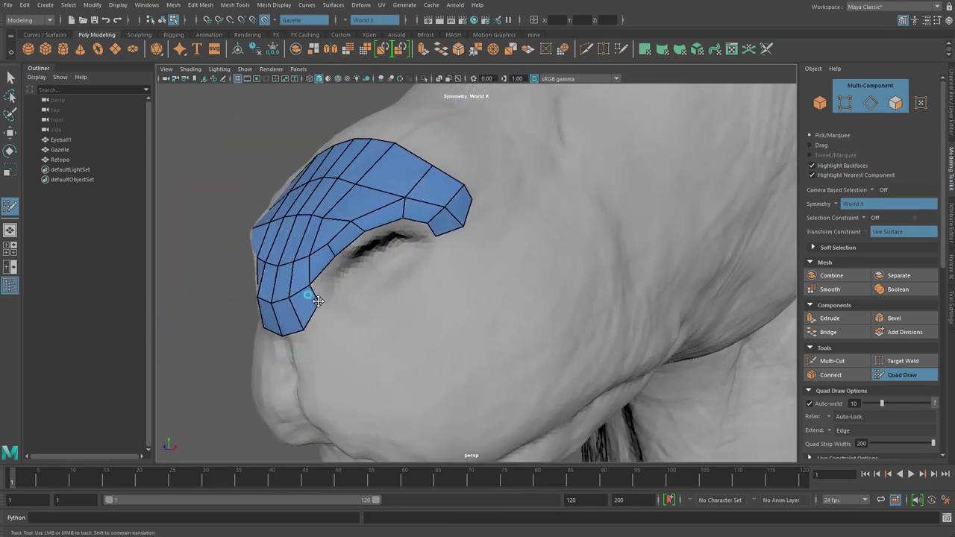
mouse_move(318, 333)
left_mouse_down("alt")
mouse_move(367, 306)
mouse_move(347, 294)
mouse_move(342, 271)
left_mouse_up("alt")
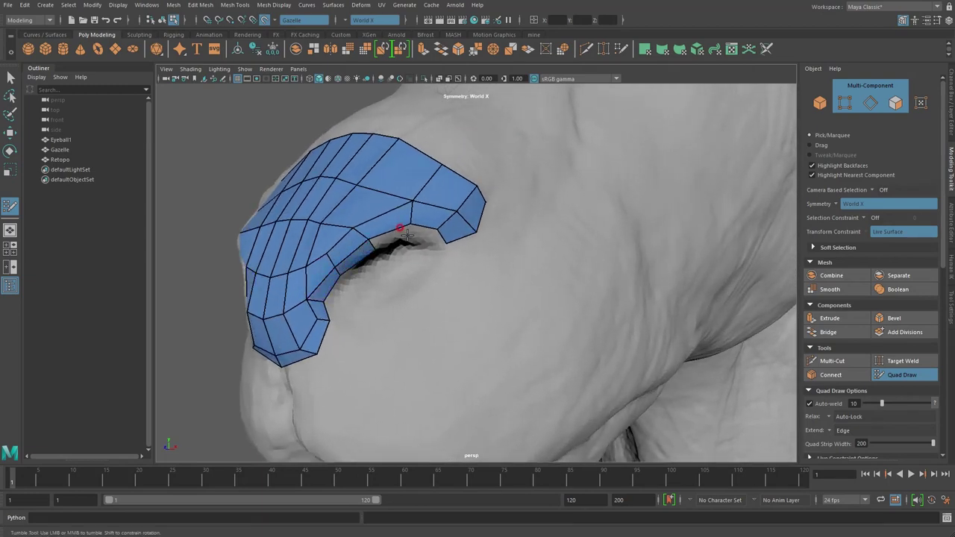
Step: Extend strips along the lower lid, weld the loop closed and delete the stray edge
left_click_drag(388, 239, 420, 221)
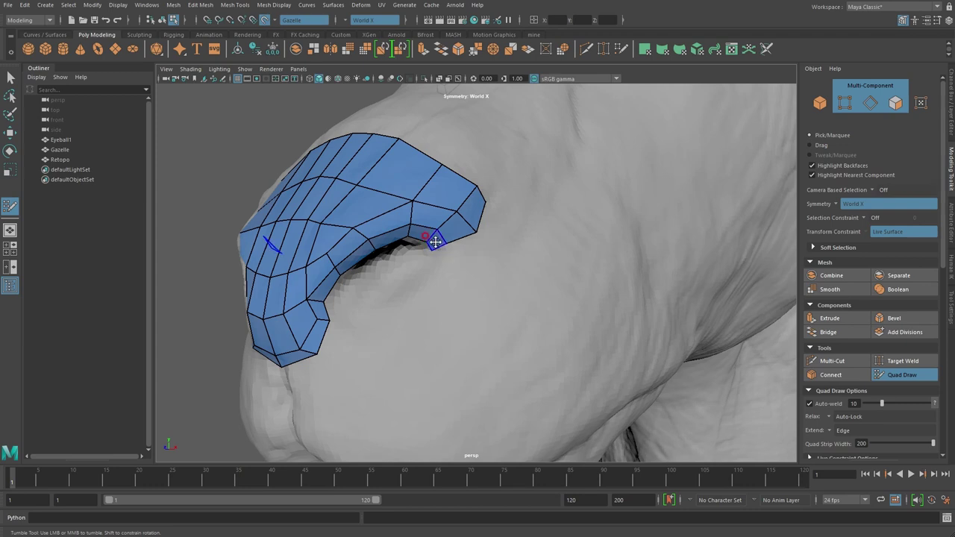
left_click_drag(421, 257, 436, 251)
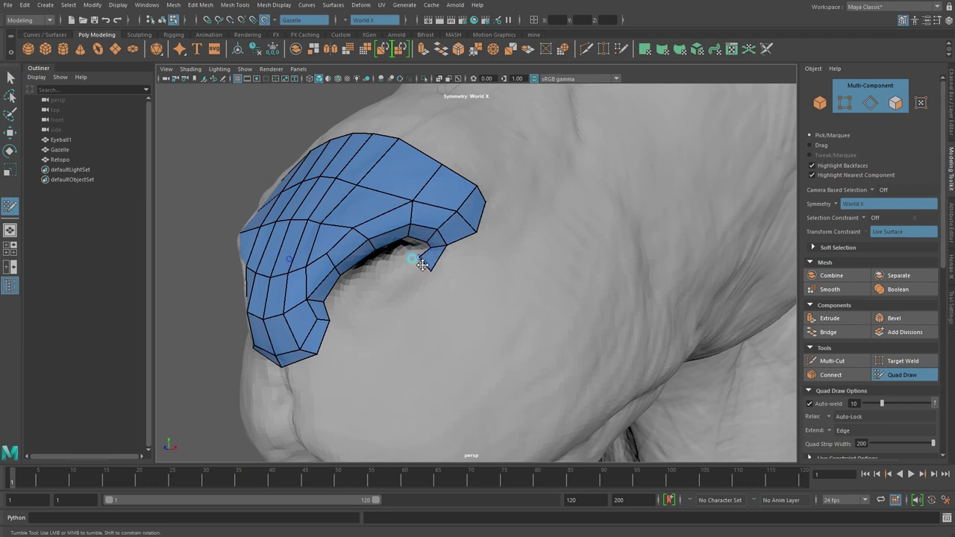
mouse_move(380, 299)
left_mouse_down()
mouse_move(354, 310)
mouse_move(363, 299)
mouse_move(394, 308)
left_mouse_up()
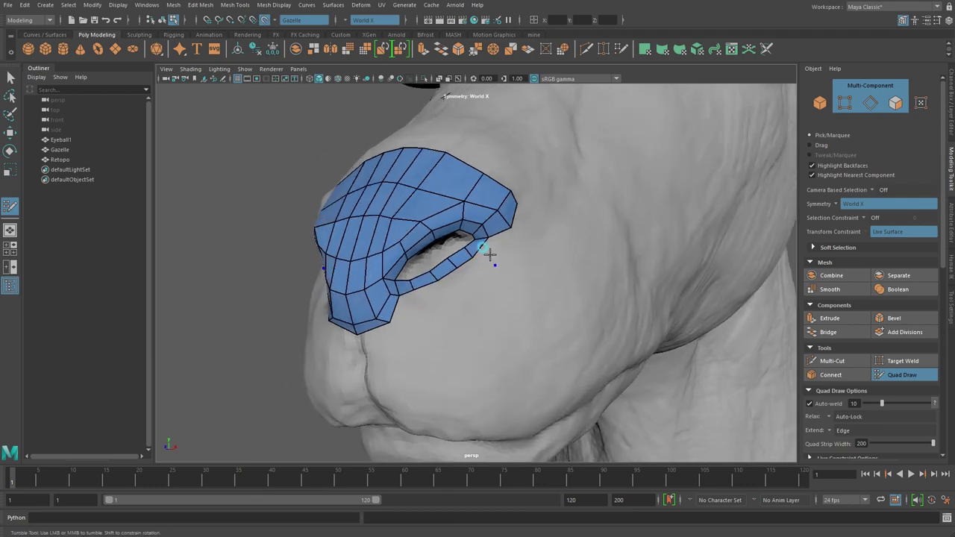
right_click_drag(485, 251, 463, 286, "alt")
left_click(453, 267, "ctrl+shift")
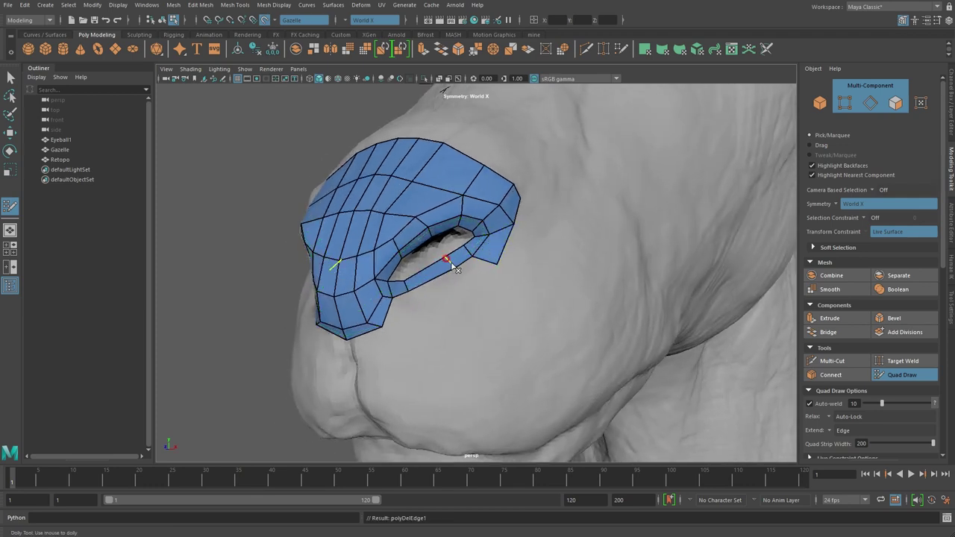
left_click_drag(452, 283, 405, 279)
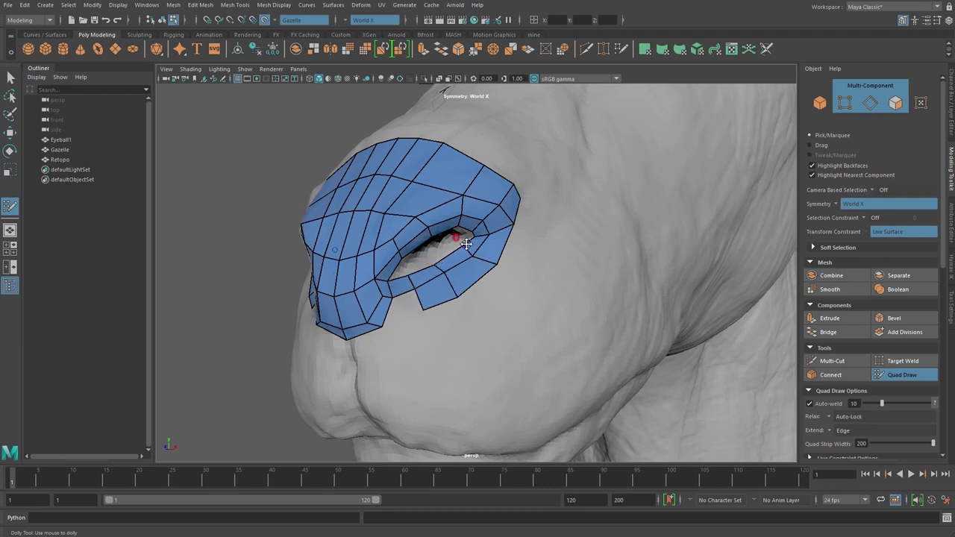
mouse_move(437, 322)
left_mouse_down("alt")
mouse_move(426, 253)
mouse_move(426, 306)
mouse_move(452, 279)
mouse_move(533, 326)
mouse_move(411, 316)
left_mouse_up("alt")
Step: Fill a quad from the placed dots at the horn base
right_click_drag(411, 315, 389, 335, "alt")
middle_click_drag(389, 335, 334, 246, "alt")
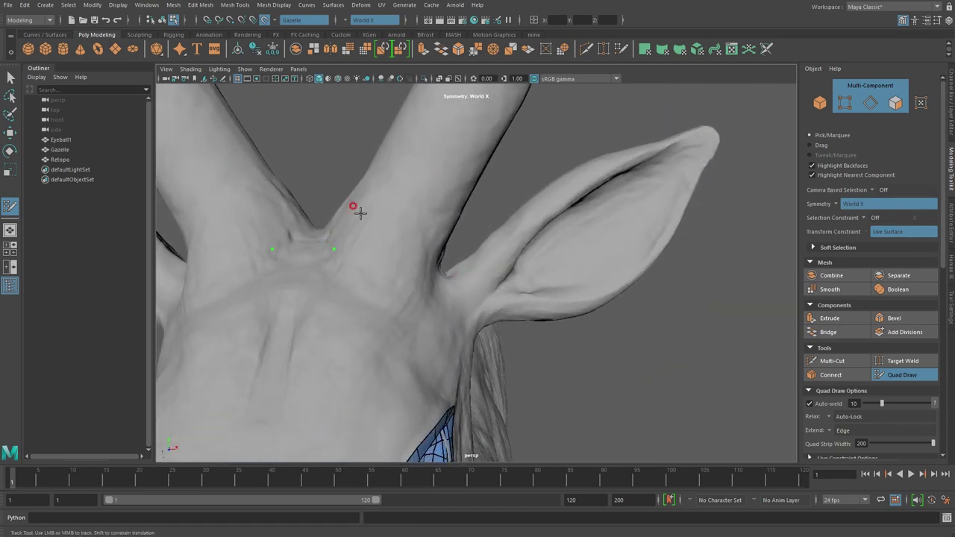
left_click(394, 234, "shift")
left_click_drag(394, 235, 436, 293, "alt")
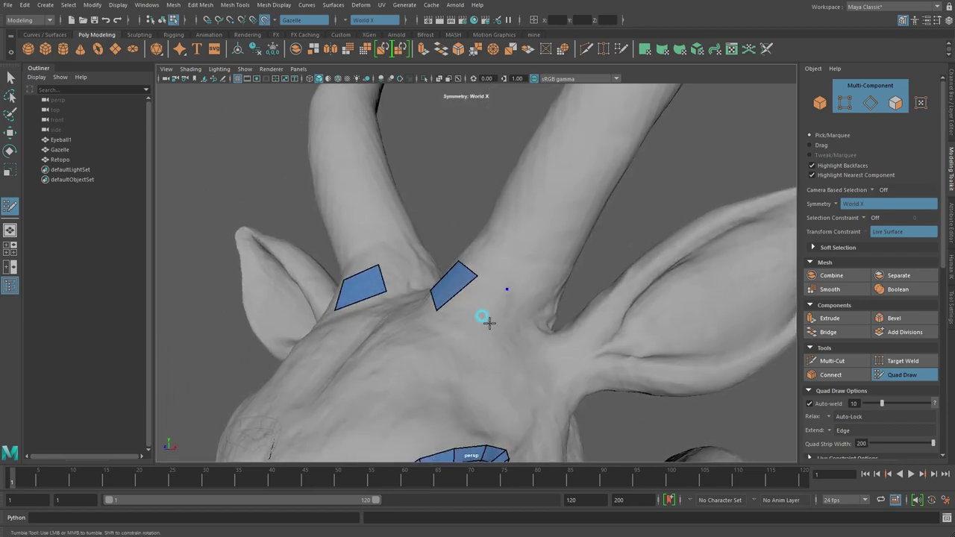
left_click_drag(486, 321, 530, 336, "alt")
mouse_move(610, 350)
left_mouse_down("alt")
mouse_move(620, 369)
mouse_move(337, 301)
left_mouse_up("alt")
mouse_move(277, 252)
left_mouse_down("alt")
mouse_move(484, 283)
mouse_move(501, 276)
left_mouse_up("alt")
Step: Add quads to the band around the horns and fill gaps between the patches
left_click(495, 276, "shift")
left_click(582, 302, "shift")
mouse_move(582, 302)
left_mouse_down("alt")
mouse_move(330, 314)
mouse_move(465, 264)
mouse_move(438, 350)
mouse_move(458, 375)
mouse_move(527, 349)
left_mouse_up("alt")
mouse_move(557, 315)
left_mouse_down("alt")
mouse_move(544, 323)
mouse_move(547, 249)
mouse_move(526, 249)
mouse_move(542, 277)
mouse_move(514, 337)
mouse_move(426, 303)
mouse_move(457, 299)
mouse_move(506, 221)
mouse_move(482, 331)
mouse_move(452, 258)
mouse_move(467, 236)
left_mouse_up("alt")
left_click(567, 261, "shift")
left_click(536, 274, "shift")
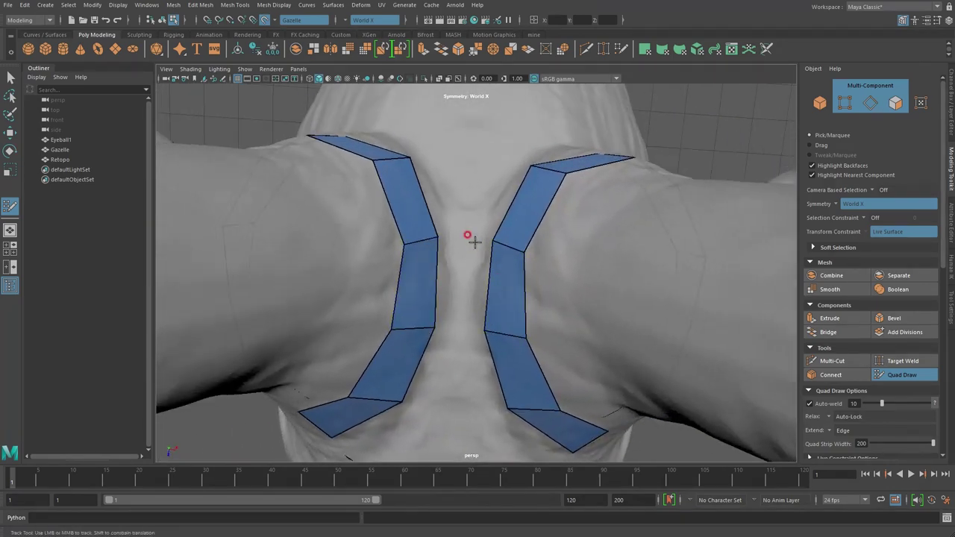
Step: Fill the centre gaps between the strips with narrow quads, joining both sides
left_click(471, 319, "shift")
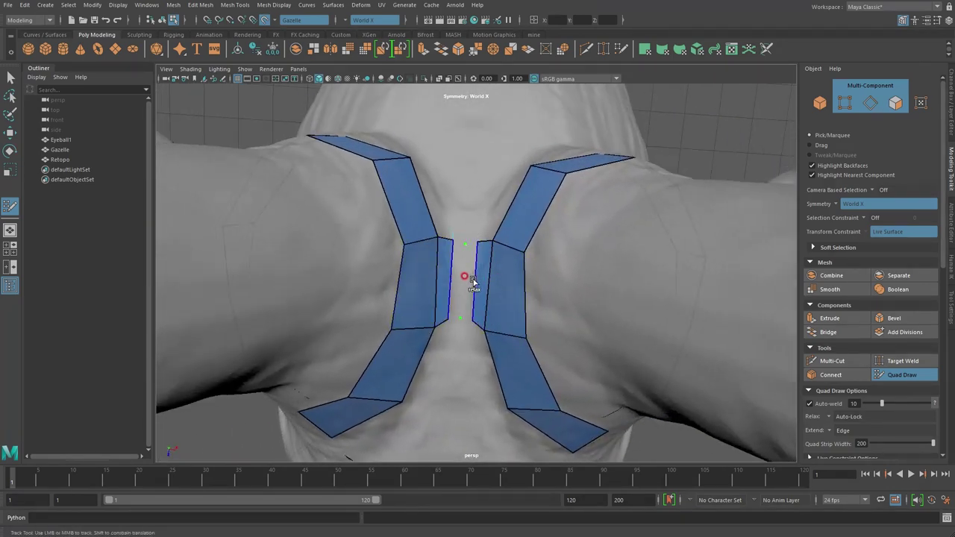
left_click(472, 282, "shift")
mouse_move(465, 319)
left_mouse_down("alt")
mouse_move(486, 330)
mouse_move(483, 230)
mouse_move(495, 241)
mouse_move(455, 273)
mouse_move(463, 239)
left_mouse_up("alt")
left_click(437, 297, "shift")
mouse_move(529, 250)
left_mouse_down("alt")
mouse_move(500, 245)
mouse_move(522, 260)
left_mouse_up("alt")
mouse_move(448, 214)
left_mouse_down("alt")
mouse_move(553, 248)
mouse_move(486, 196)
mouse_move(540, 216)
mouse_move(610, 296)
mouse_move(550, 277)
left_mouse_up("alt")
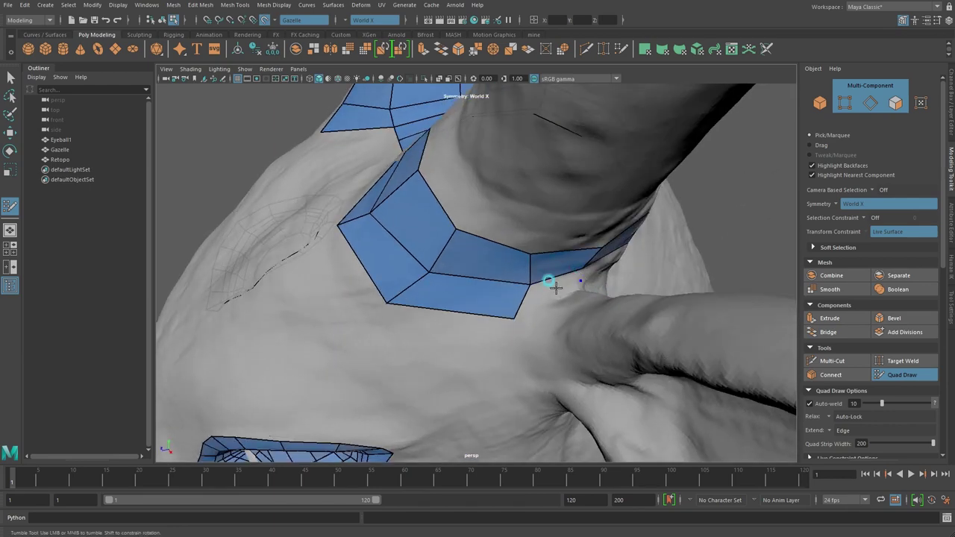
mouse_move(516, 303)
left_mouse_down("alt")
mouse_move(518, 326)
mouse_move(478, 241)
mouse_move(486, 262)
mouse_move(424, 166)
mouse_move(422, 224)
mouse_move(424, 216)
left_mouse_up("alt")
scroll(465, 121, "up", 3)
Step: Fill quads on the side of the horn-base band near the ear
left_click_drag(499, 232, 478, 226, "alt")
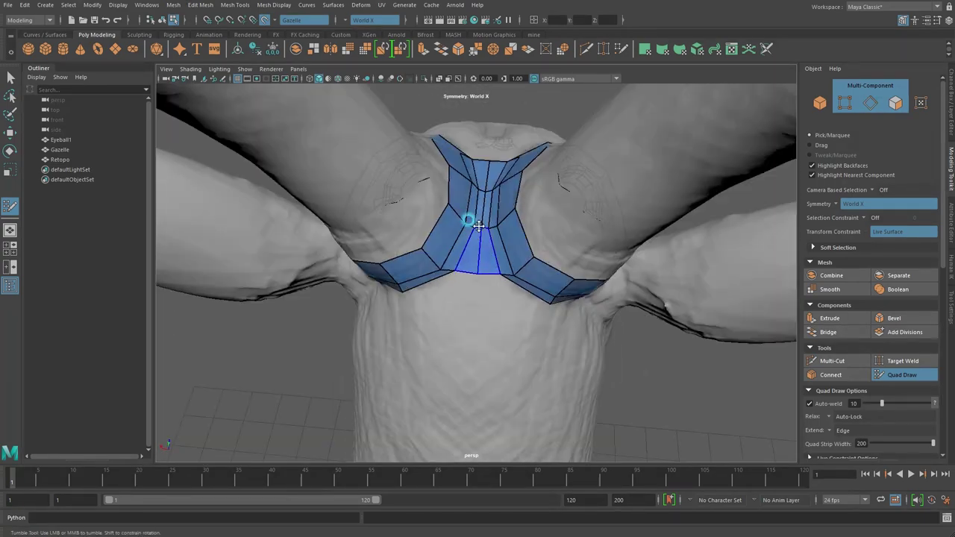
scroll(487, 226, "down", 5)
left_click_drag(420, 241, 452, 258, "alt")
scroll(452, 258, "up", 5)
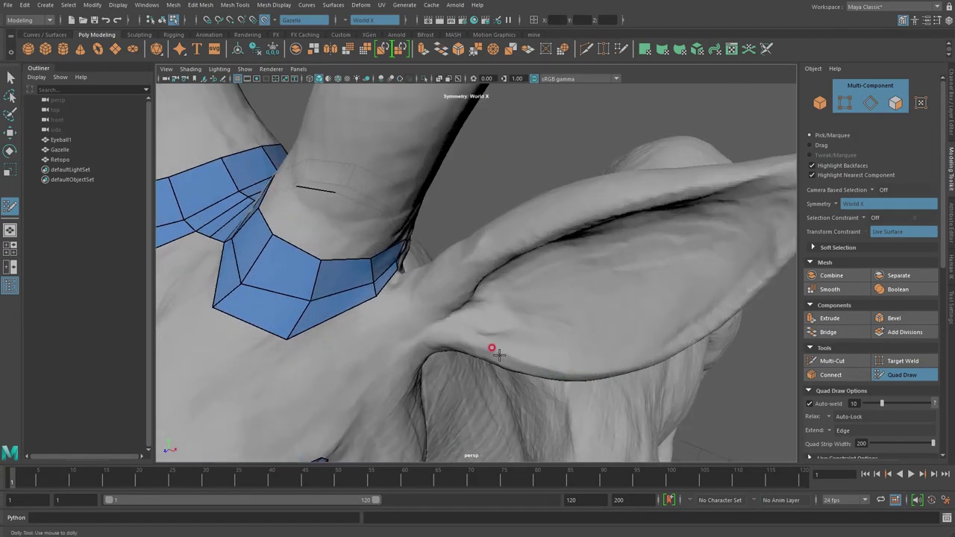
mouse_move(490, 348)
left_mouse_down("alt")
mouse_move(371, 325)
mouse_move(438, 302)
mouse_move(421, 318)
left_mouse_up("alt")
left_click(386, 321)
left_click(382, 318, "shift")
left_click(417, 302, "shift")
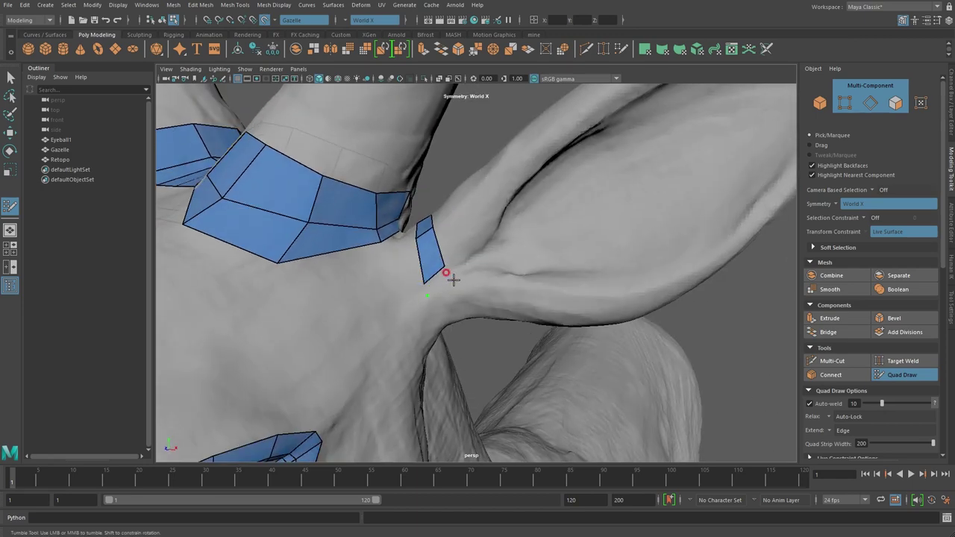
Step: Add quads bridging the upper and lower strips down around the ear base
mouse_move(424, 278)
left_mouse_down("alt")
mouse_move(450, 282)
mouse_move(421, 273)
mouse_move(394, 242)
mouse_move(390, 270)
mouse_move(330, 335)
mouse_move(469, 217)
mouse_move(480, 167)
mouse_move(605, 158)
mouse_move(465, 284)
mouse_move(500, 280)
mouse_move(415, 277)
mouse_move(390, 213)
mouse_move(411, 226)
mouse_move(368, 278)
mouse_move(394, 294)
mouse_move(431, 265)
left_mouse_up("alt")
left_click(396, 245, "shift")
left_click(363, 273, "shift")
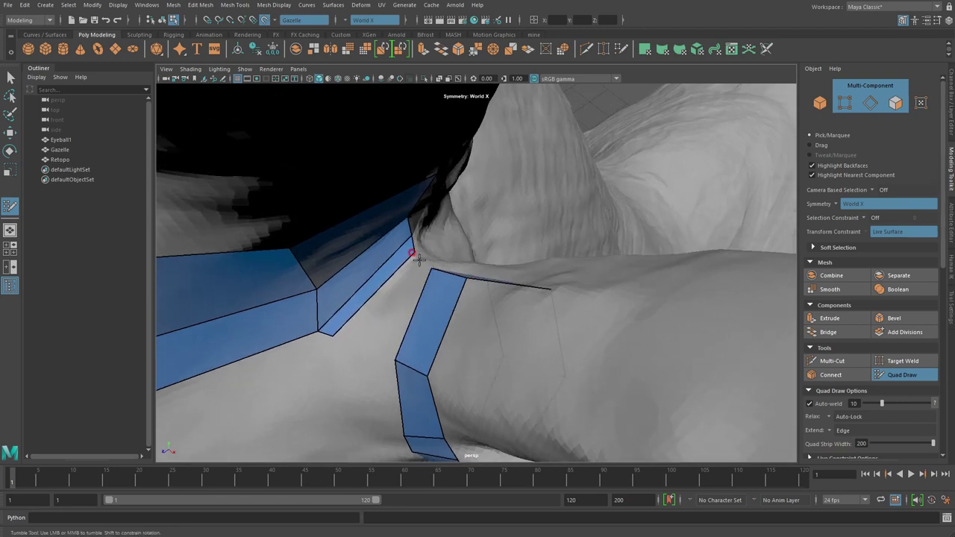
left_click(384, 315, "shift")
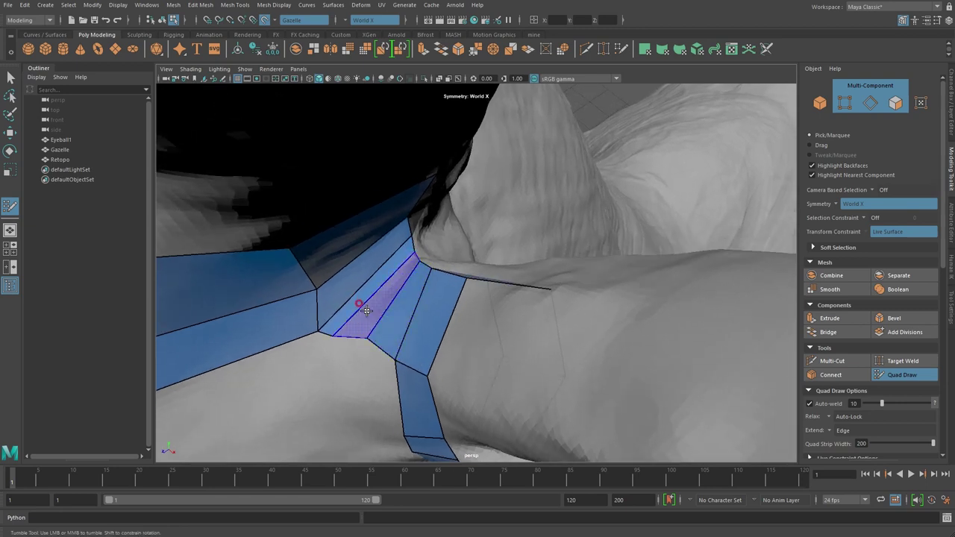
left_click(366, 310, "shift")
Step: Insert an edge loop that splits the new vertical strip in two
left_click_drag(363, 341, 380, 335, "alt")
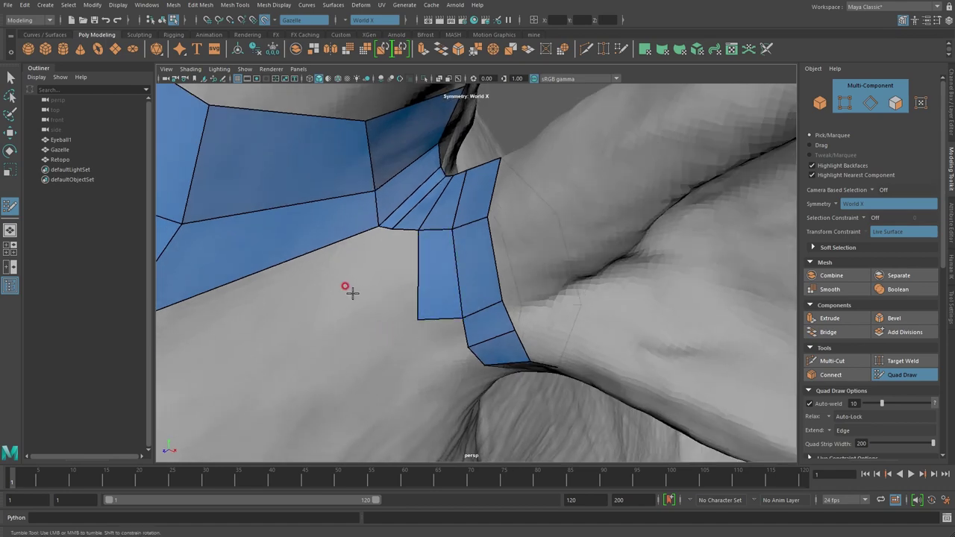
mouse_move(390, 277)
left_mouse_down("alt")
mouse_move(381, 303)
mouse_move(358, 300)
left_mouse_up("alt")
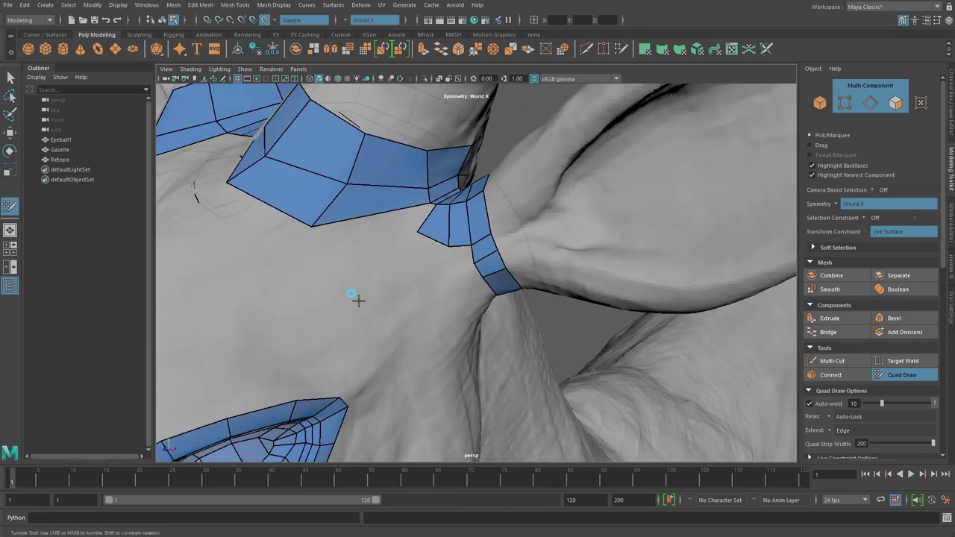
right_click_drag(358, 300, 407, 261, "alt")
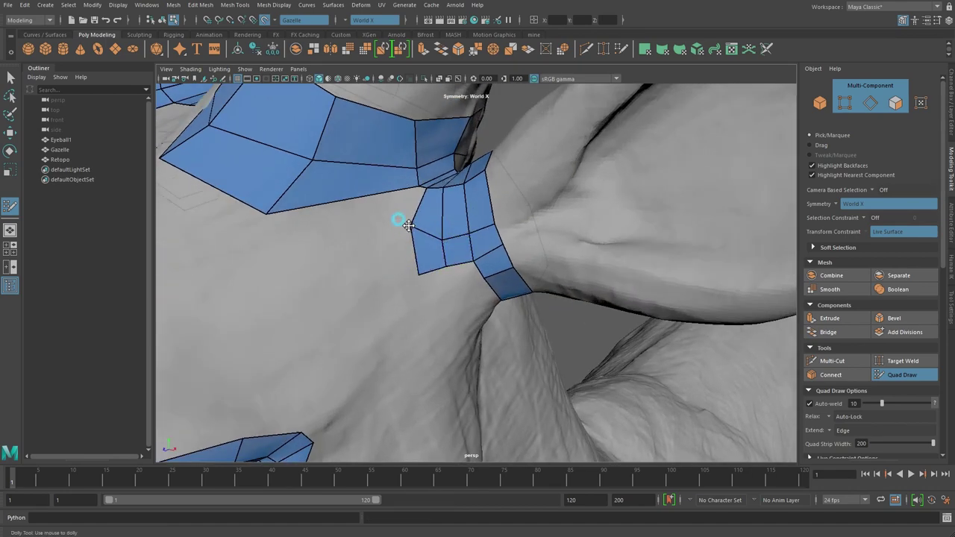
mouse_move(394, 214)
left_mouse_down("alt")
mouse_move(482, 237)
mouse_move(422, 222)
mouse_move(418, 237)
mouse_move(443, 207)
mouse_move(442, 177)
mouse_move(417, 206)
left_mouse_up("alt")
mouse_move(418, 205)
middle_mouse_down("alt")
mouse_move(403, 214)
mouse_move(426, 249)
middle_mouse_up("alt")
middle_click_drag(395, 168, 384, 171, "alt")
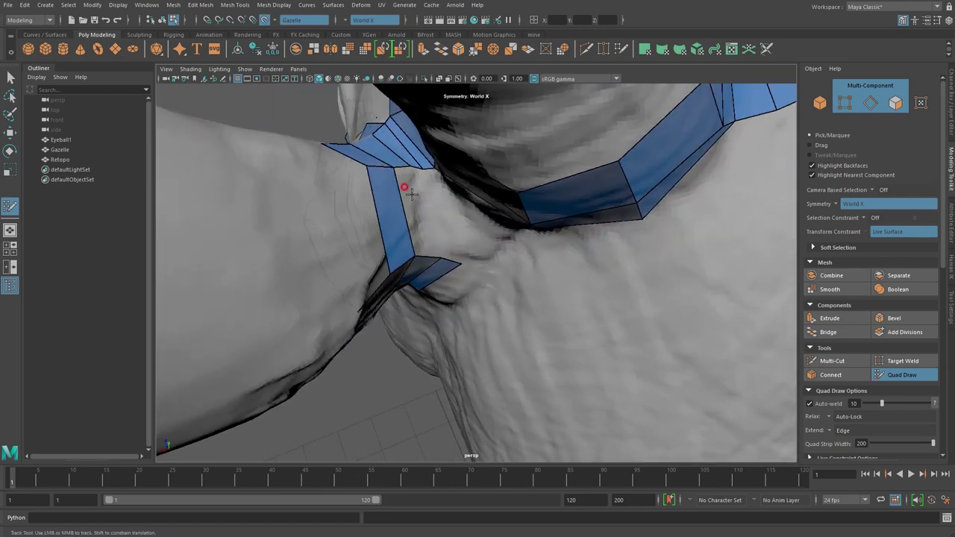
mouse_move(409, 196)
left_mouse_down("alt")
mouse_move(386, 173)
mouse_move(426, 218)
mouse_move(402, 180)
left_mouse_up("alt")
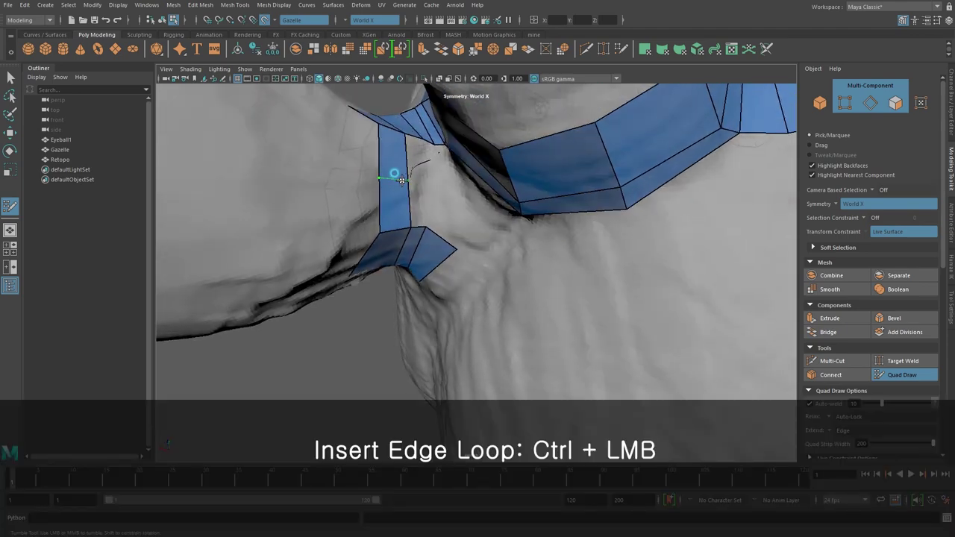
left_click(401, 180, "ctrl")
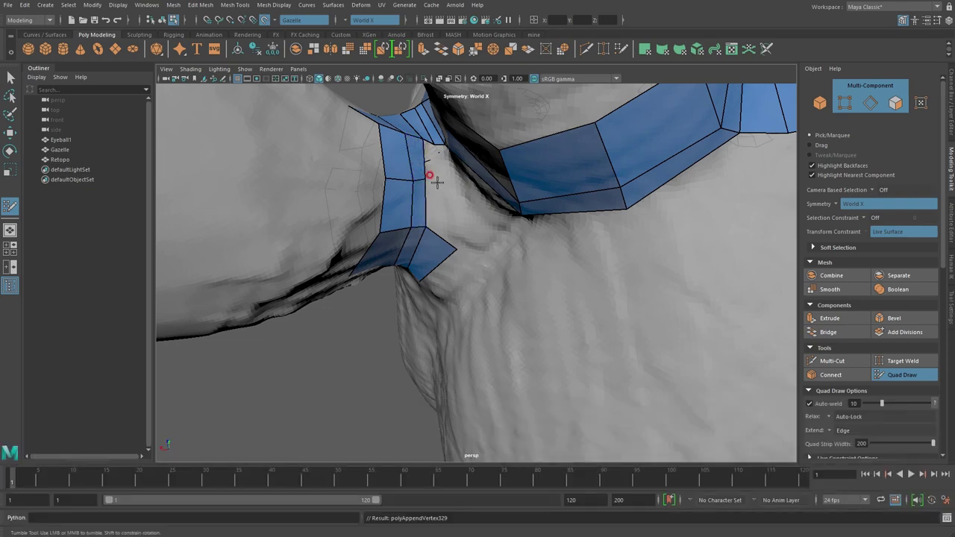
left_click_drag(430, 232, 473, 184, "alt")
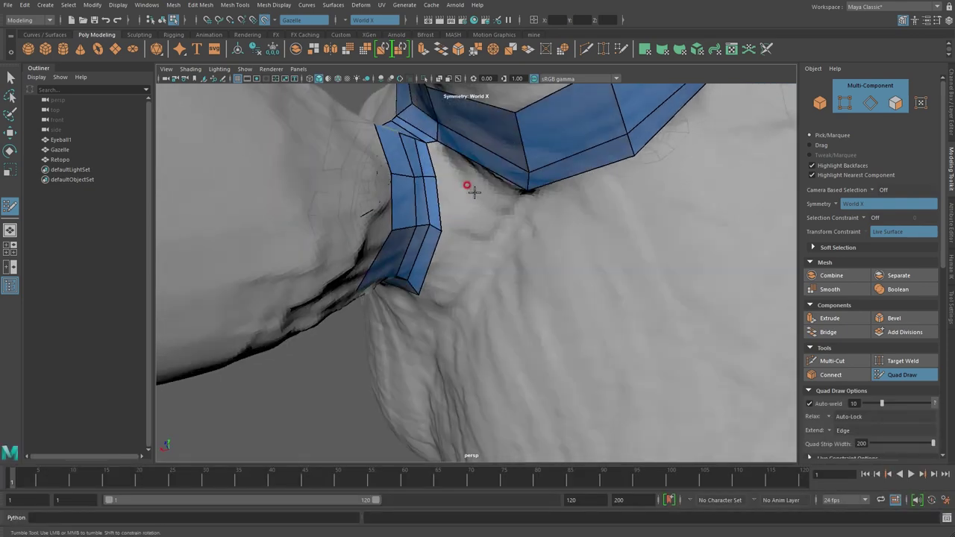
mouse_move(471, 140)
left_mouse_down("alt")
mouse_move(548, 176)
mouse_move(383, 225)
mouse_move(512, 326)
mouse_move(518, 309)
mouse_move(508, 330)
mouse_move(517, 257)
mouse_move(464, 232)
left_mouse_up("alt")
Step: Extend a quad strip from the nose patch up the snout
left_click_drag(510, 315, 422, 204, "alt")
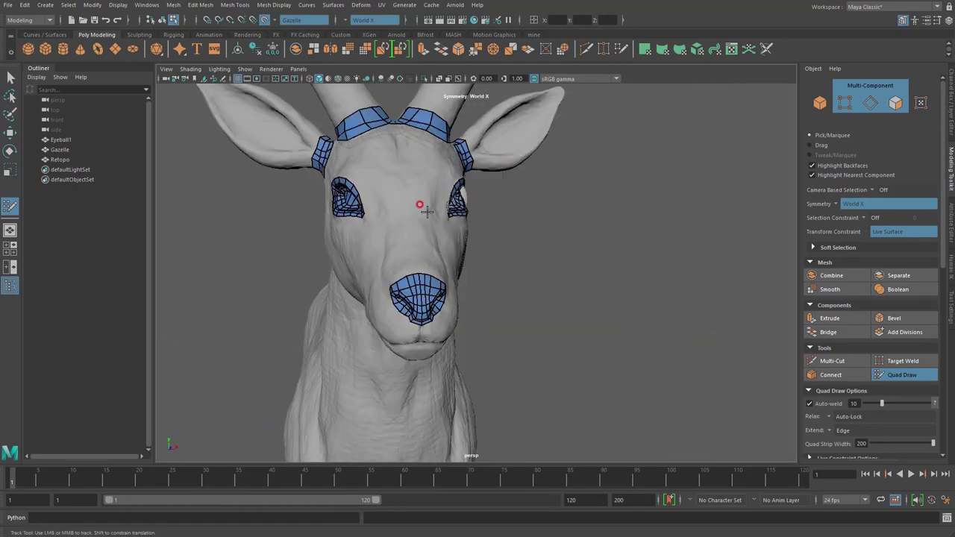
right_click_drag(423, 205, 524, 341, "alt")
left_click_drag(524, 341, 482, 341, "alt")
right_click_drag(482, 341, 514, 352, "alt")
scroll(513, 352, "up", 5)
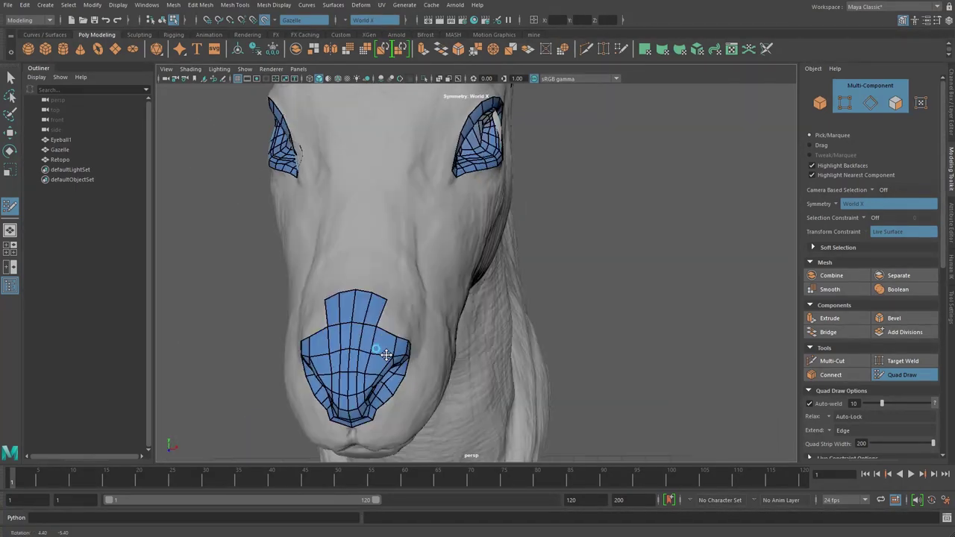
left_click_drag(341, 277, 396, 315, "alt")
mouse_move(470, 384)
left_mouse_down()
mouse_move(483, 331)
mouse_move(437, 380)
mouse_move(458, 358)
mouse_move(405, 362)
left_mouse_up()
scroll(313, 338, "up", 2)
Step: Review the facial patch between nose strip, eye ring and ear base from several angles
mouse_move(314, 338)
left_mouse_down("alt")
mouse_move(352, 271)
mouse_move(456, 286)
left_mouse_up("alt")
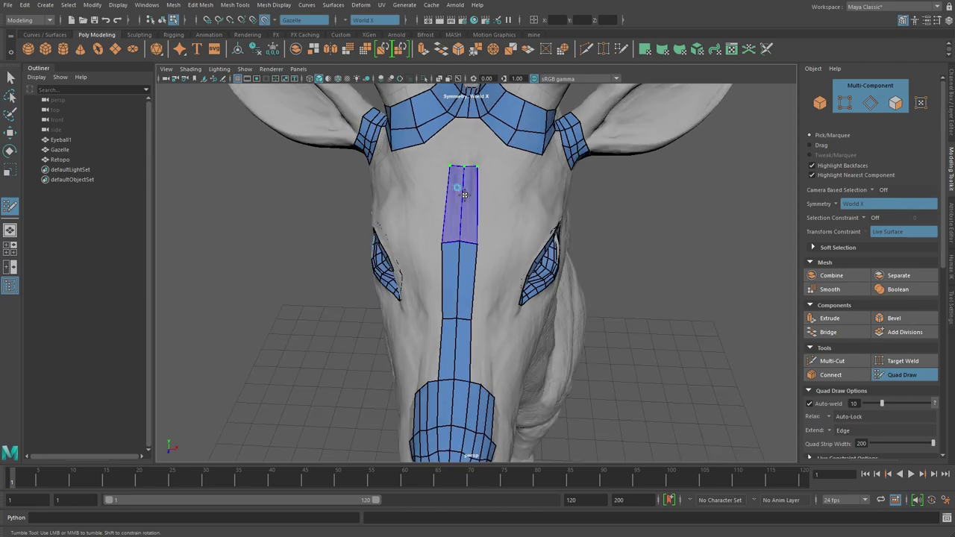
mouse_move(465, 251)
left_mouse_down("alt")
mouse_move(486, 273)
mouse_move(443, 314)
mouse_move(447, 348)
mouse_move(380, 316)
mouse_move(488, 276)
mouse_move(550, 345)
mouse_move(381, 301)
mouse_move(405, 252)
mouse_move(454, 271)
left_mouse_up("alt")
right_click_drag(454, 271, 422, 224, "alt")
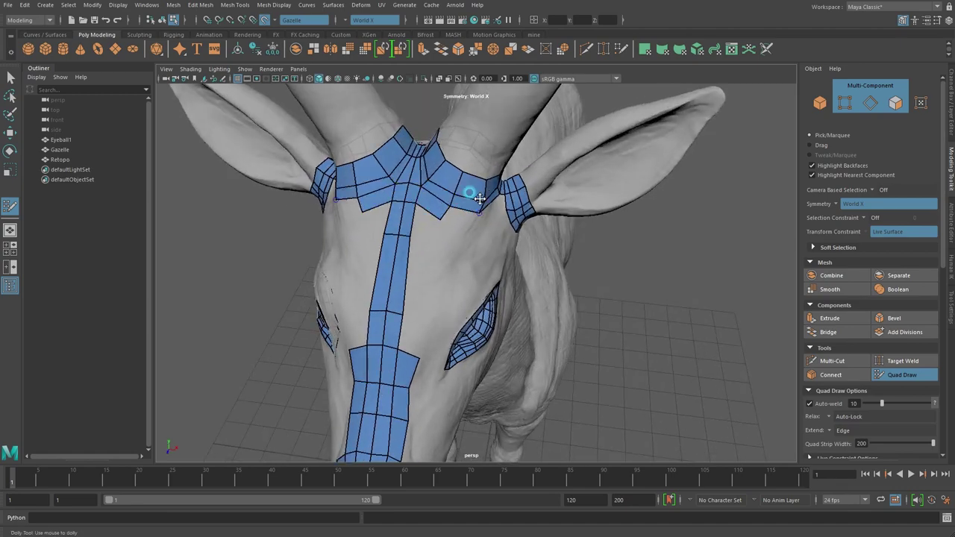
mouse_move(479, 199)
left_mouse_down("alt")
mouse_move(478, 267)
mouse_move(488, 260)
mouse_move(404, 279)
mouse_move(452, 255)
mouse_move(503, 298)
mouse_move(410, 213)
mouse_move(359, 232)
mouse_move(412, 241)
left_mouse_up("alt")
middle_click_drag(412, 241, 290, 221, "alt")
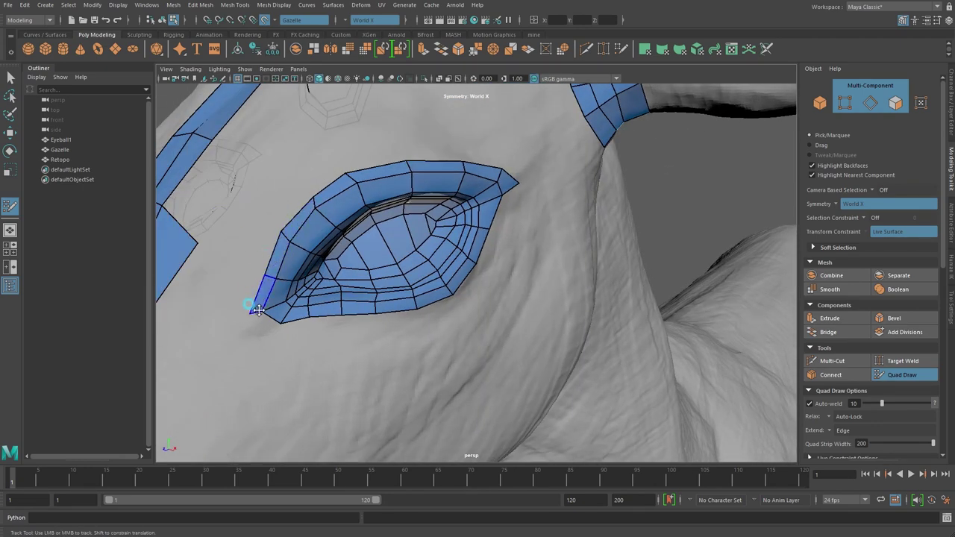
left_click_drag(387, 338, 408, 279, "alt")
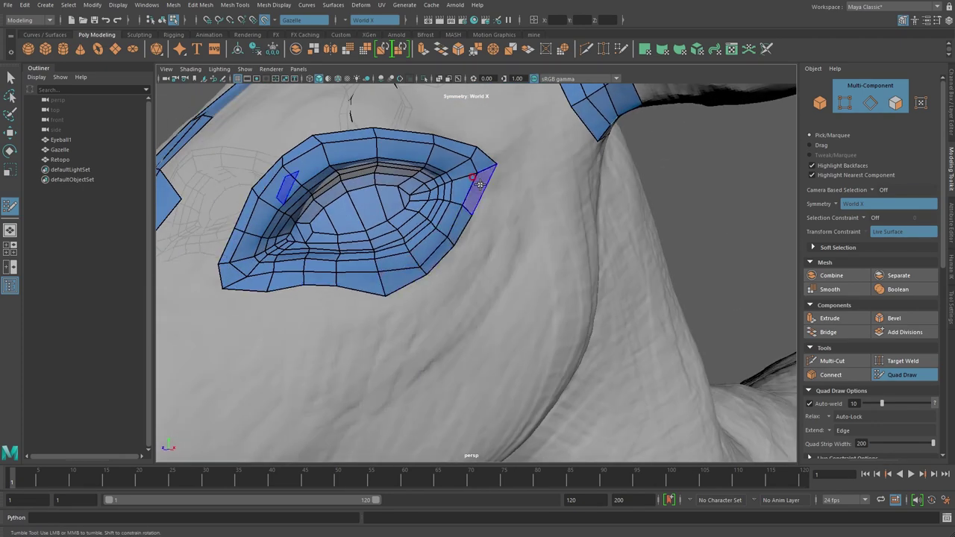
mouse_move(479, 185)
left_mouse_down("alt")
mouse_move(260, 249)
mouse_move(455, 216)
mouse_move(408, 209)
mouse_move(401, 256)
mouse_move(383, 214)
mouse_move(458, 192)
mouse_move(472, 253)
left_mouse_up("alt")
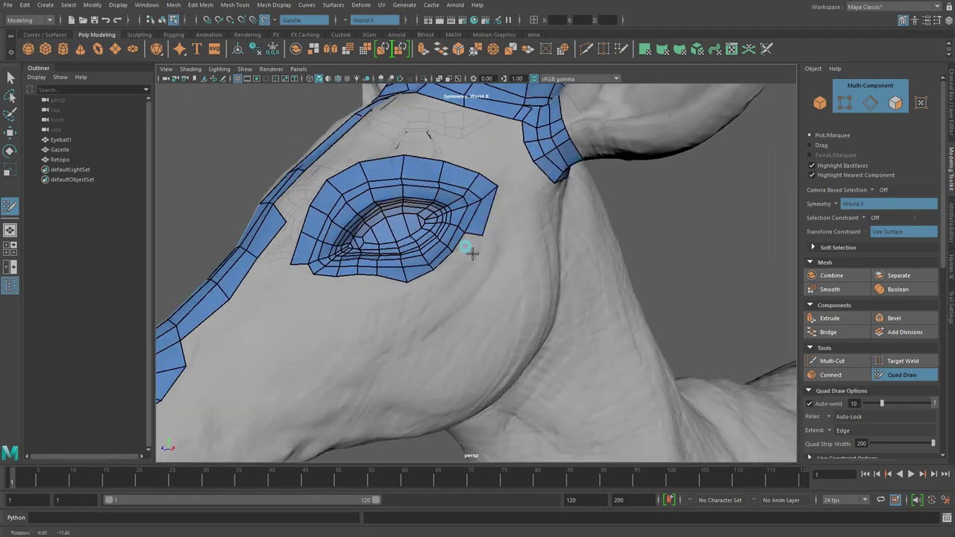
mouse_move(329, 296)
left_mouse_down("alt")
mouse_move(405, 316)
mouse_move(420, 277)
mouse_move(365, 246)
mouse_move(385, 272)
mouse_move(330, 224)
mouse_move(384, 273)
mouse_move(373, 202)
mouse_move(448, 228)
mouse_move(324, 322)
mouse_move(424, 273)
mouse_move(473, 188)
left_mouse_up("alt")
right_click_drag(476, 253, 381, 353, "alt")
left_click_drag(284, 335, 342, 289, "alt")
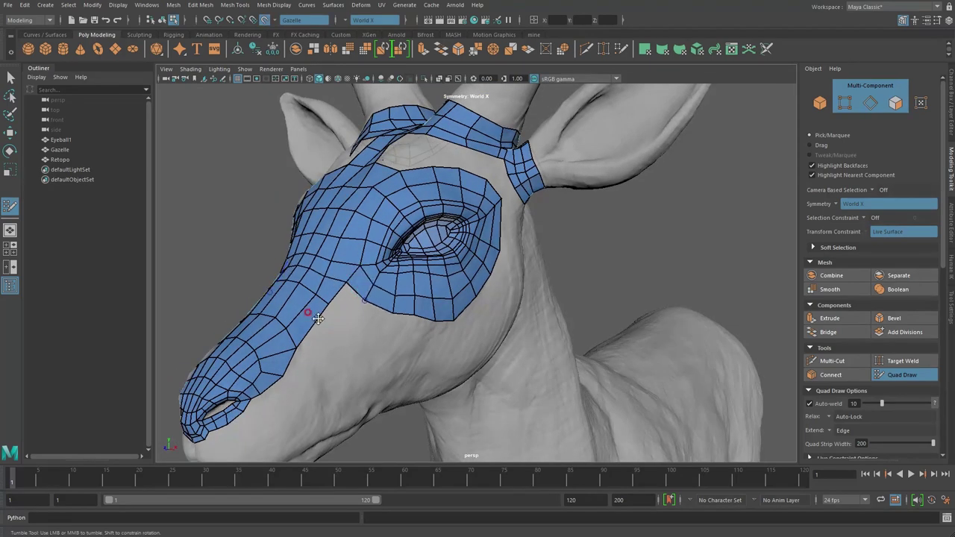
mouse_move(318, 319)
left_mouse_down("alt")
mouse_move(405, 288)
mouse_move(399, 256)
left_mouse_up("alt")
right_click_drag(398, 256, 404, 252, "alt")
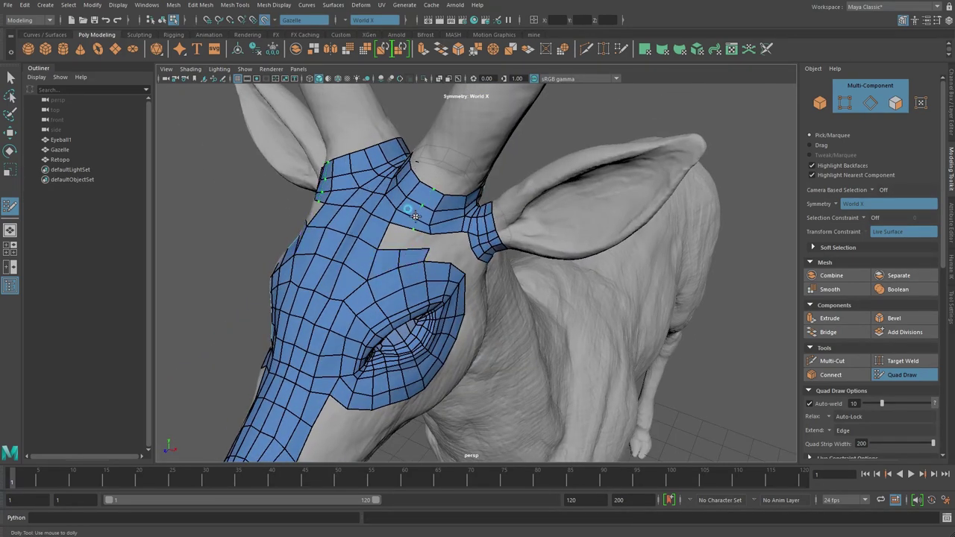
mouse_move(415, 217)
left_mouse_down("alt")
mouse_move(406, 213)
mouse_move(444, 236)
mouse_move(406, 214)
mouse_move(420, 252)
left_mouse_up("alt")
scroll(410, 239, "up", 3)
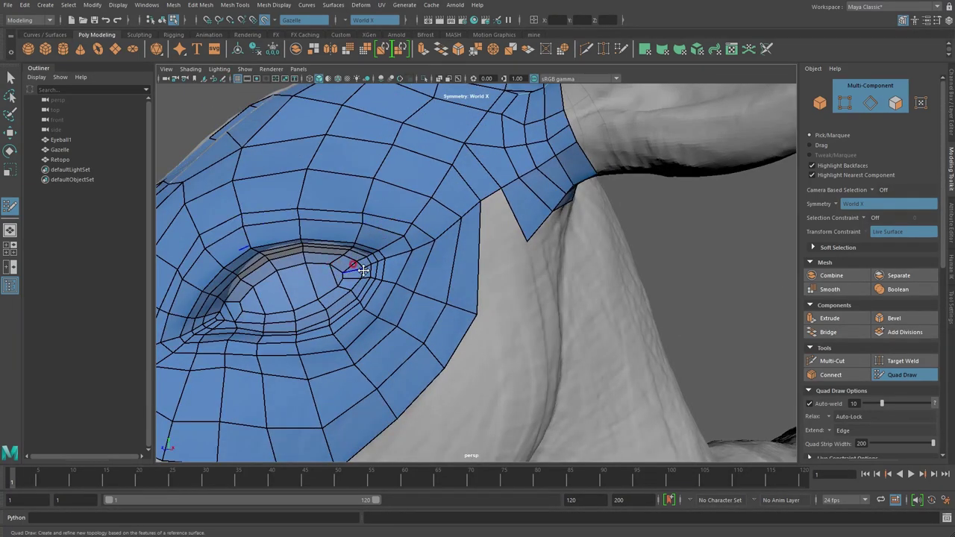
Step: Cut a new edge with Multi-Cut from the eye's corner outward across the cheek quads
left_click(830, 361)
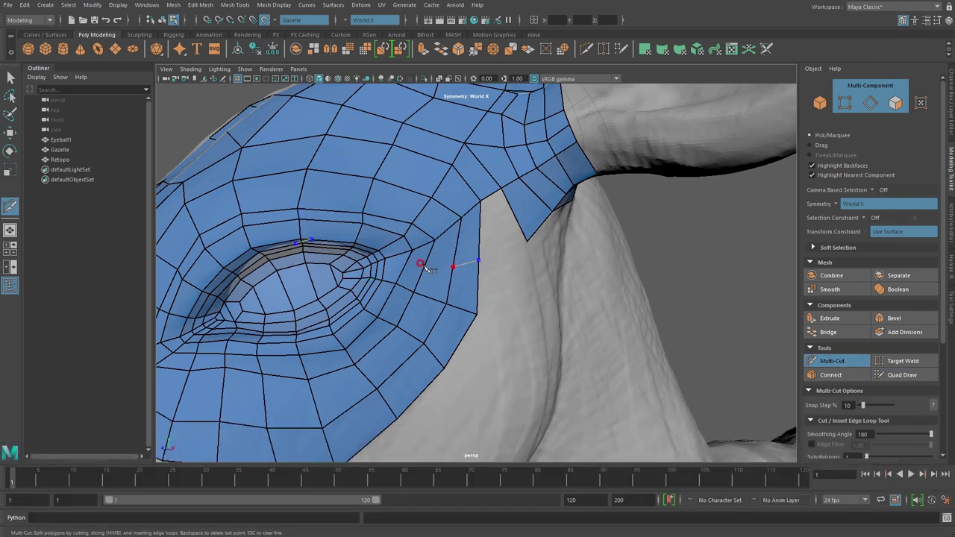
left_click_drag(371, 270, 391, 297, "alt")
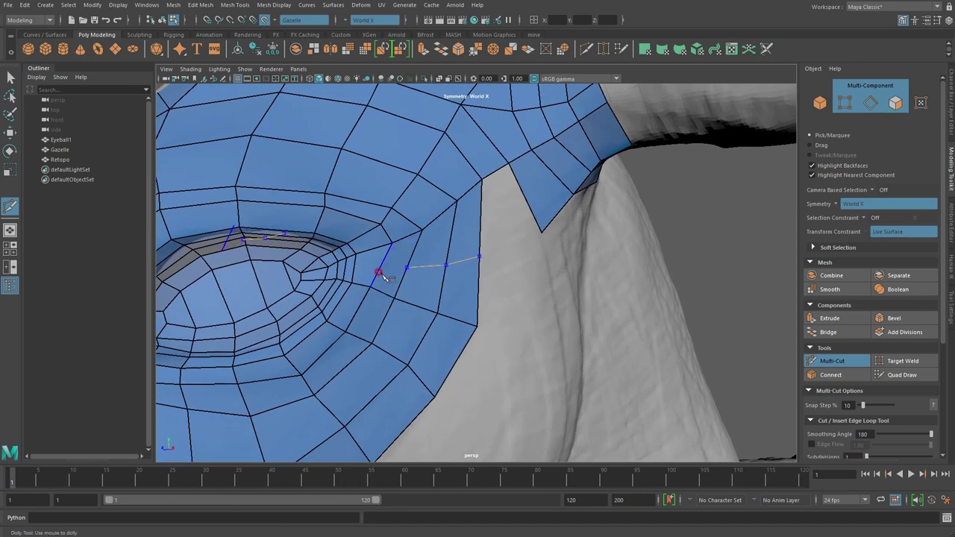
right_click_drag(334, 276, 384, 298, "alt")
middle_click_drag(384, 298, 459, 298, "alt")
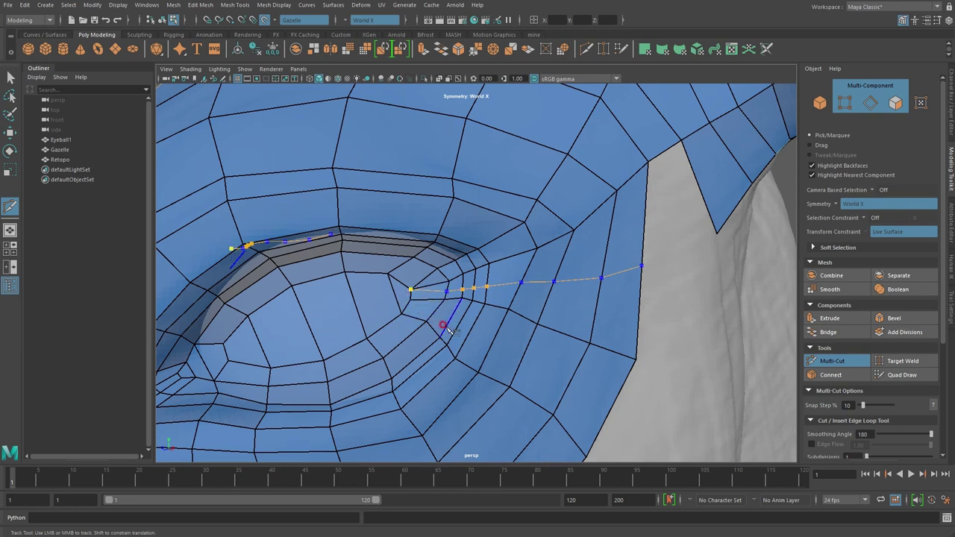
key("Return")
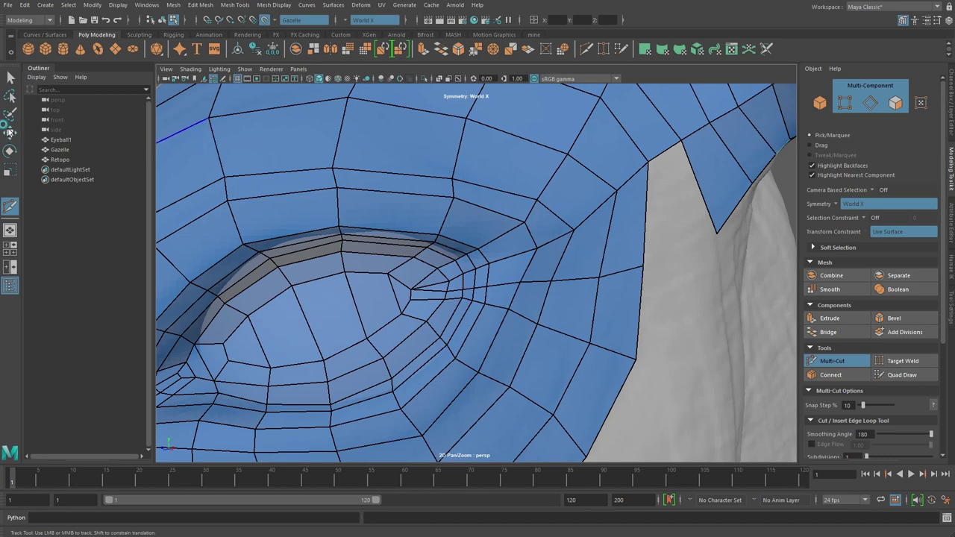
left_click(9, 132)
Step: Isolate the Retopo mesh and delete the stray edge beside the eye's outer corner
scroll(579, 304, "down", 5)
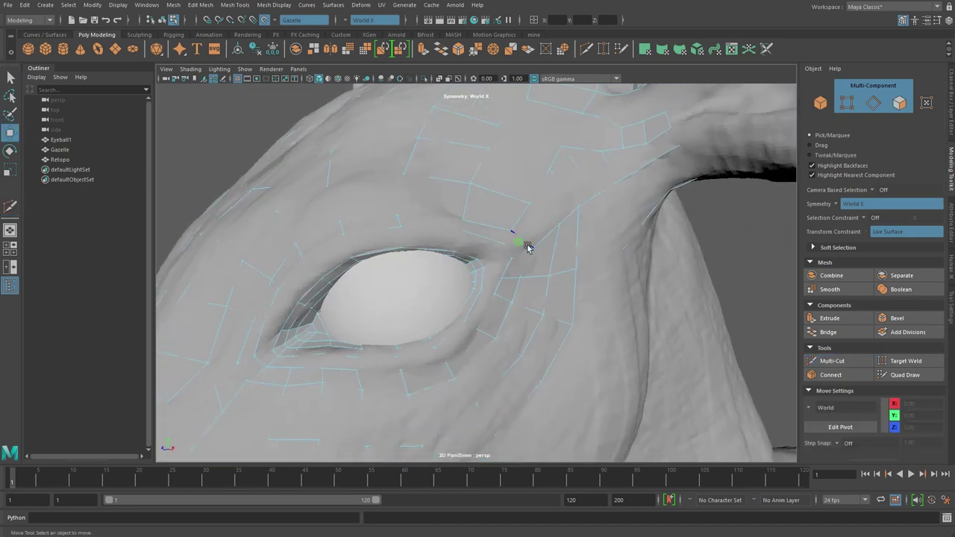
right_click_drag(527, 245, 576, 224)
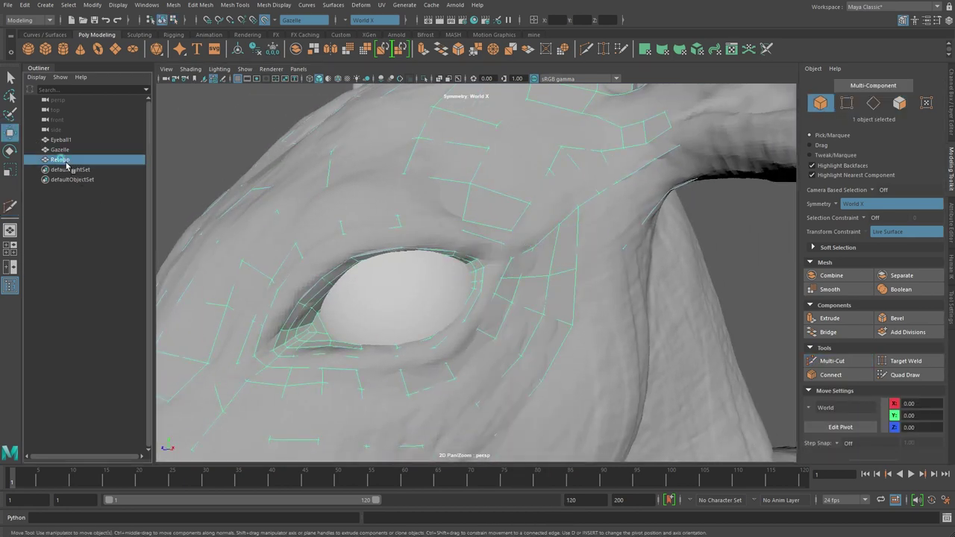
left_click(424, 79)
scroll(490, 353, "up", 2)
scroll(553, 359, "up", 5)
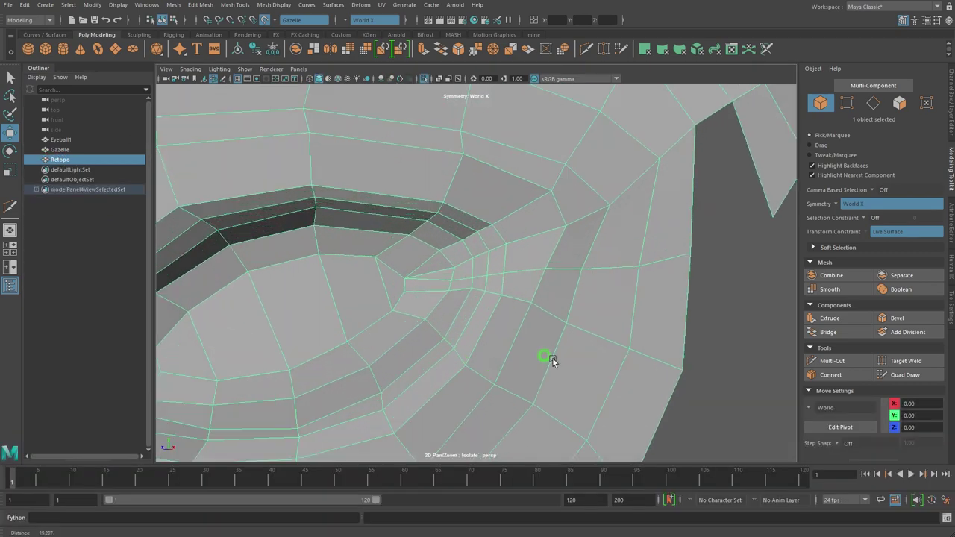
left_click_drag(553, 359, 458, 230, "alt")
right_click_drag(459, 232, 458, 207)
left_click(440, 276)
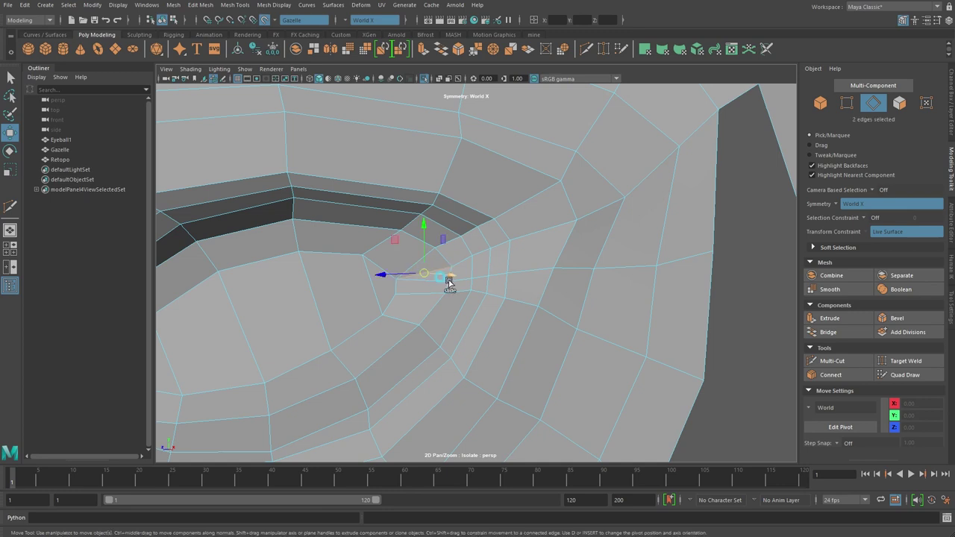
key("Delete")
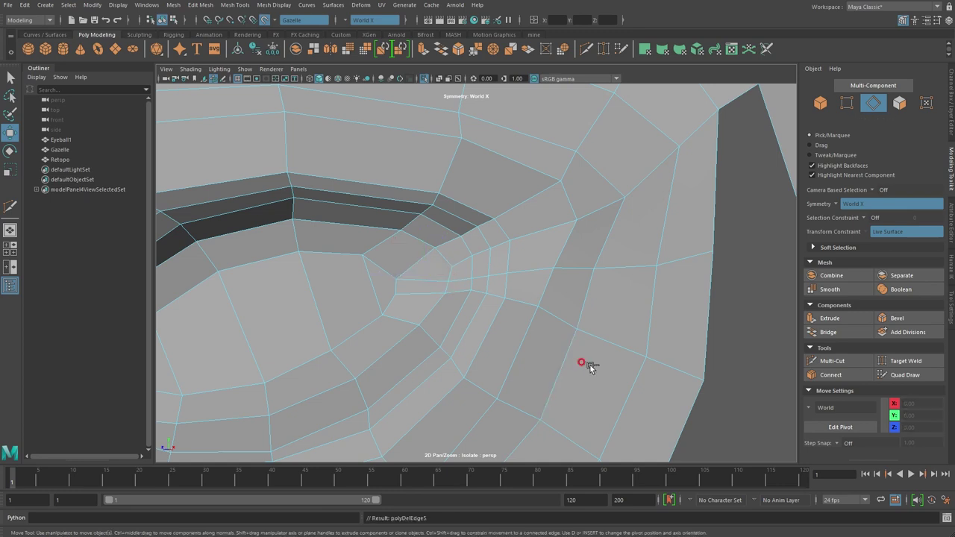
Step: Remove a second edge by the eye corner, unhide the sculpt and reactivate Quad Draw
left_click(580, 371)
mouse_move(580, 373)
left_mouse_down("alt")
mouse_move(540, 306)
mouse_move(367, 309)
left_mouse_up("alt")
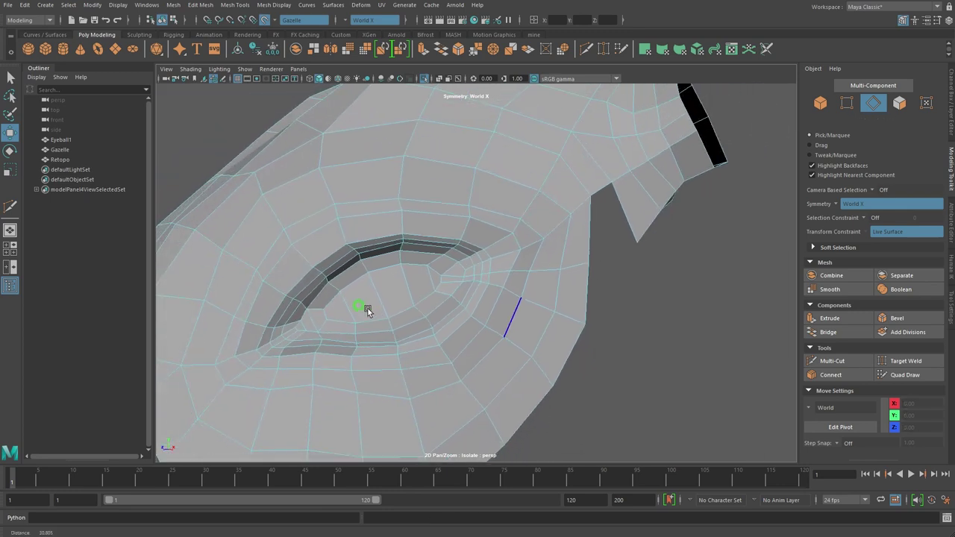
left_click(388, 195, "shift")
right_click_drag(388, 196, 412, 179)
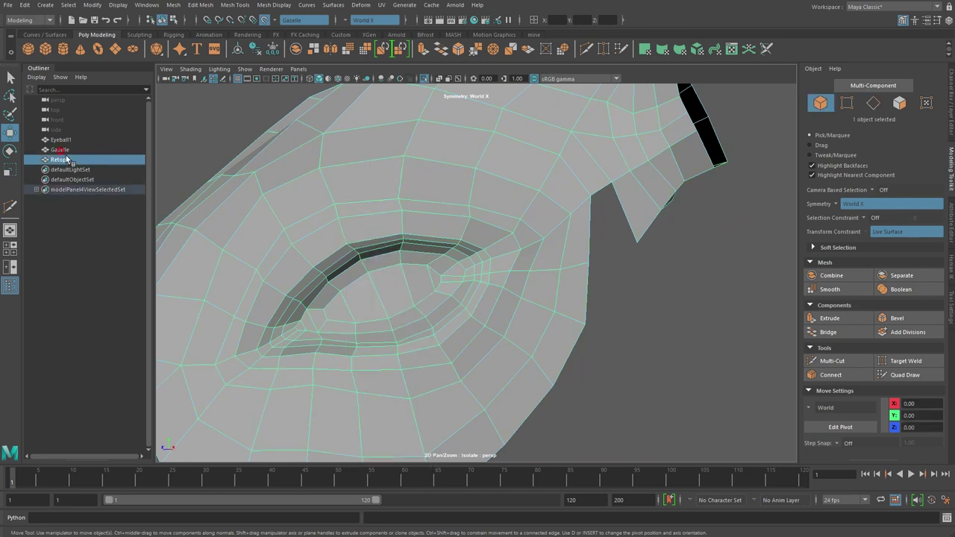
left_click(423, 79)
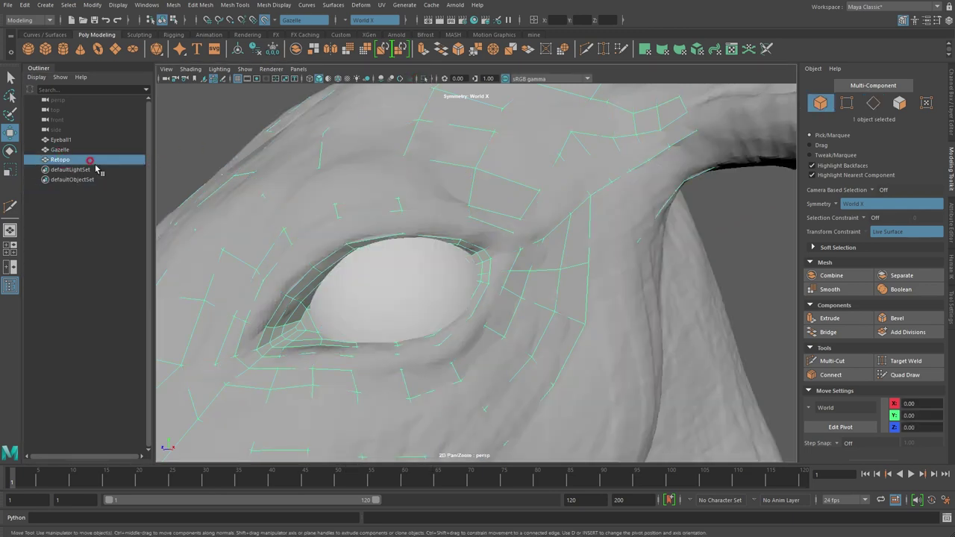
left_click(902, 375)
Step: Add a quad row below the nose strip on the lower muzzle
scroll(661, 362, "up", 3)
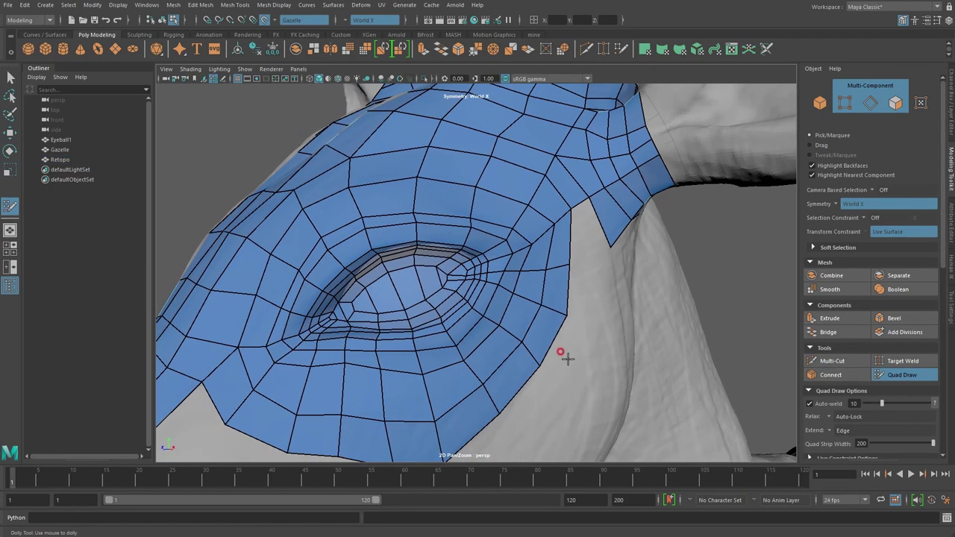
scroll(559, 361, "down", 2)
scroll(366, 252, "up", 3)
scroll(508, 299, "down", 5)
mouse_move(636, 186)
left_mouse_down("alt")
mouse_move(508, 298)
mouse_move(458, 305)
mouse_move(406, 388)
mouse_move(438, 341)
left_mouse_up("alt")
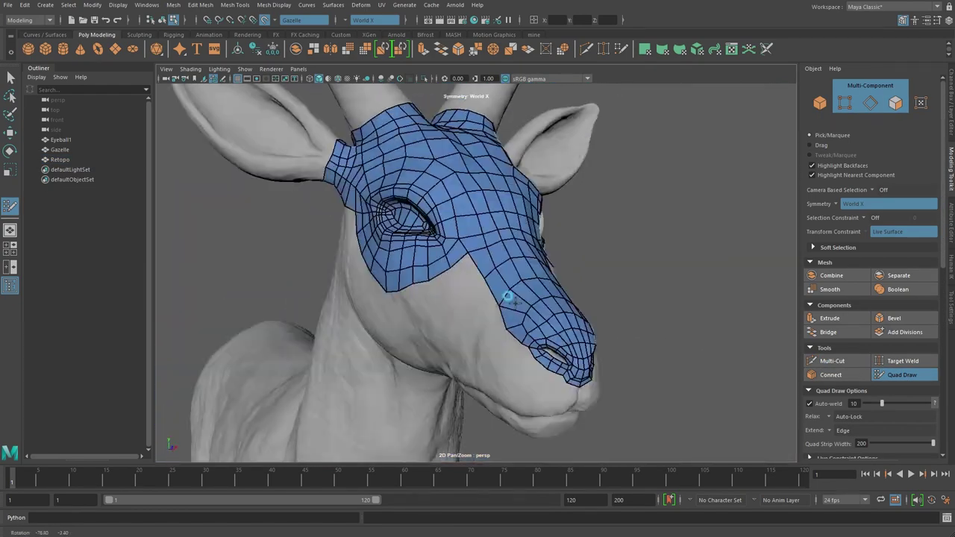
right_click_drag(437, 341, 401, 362, "alt")
key("ctrl+shift+x")
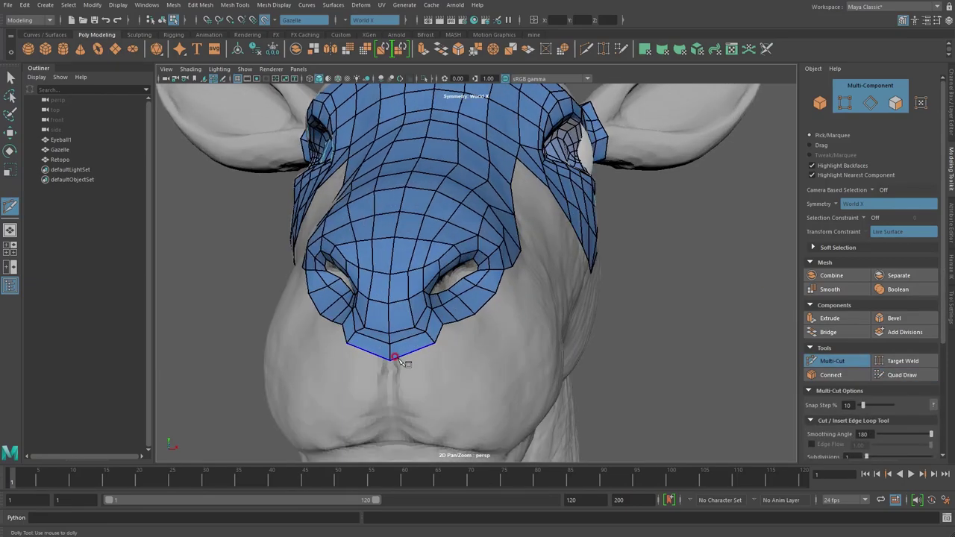
key("g")
mouse_move(401, 362)
left_mouse_down("alt")
mouse_move(386, 238)
mouse_move(393, 271)
left_mouse_up("alt")
left_click_drag(427, 207, 462, 221, "alt")
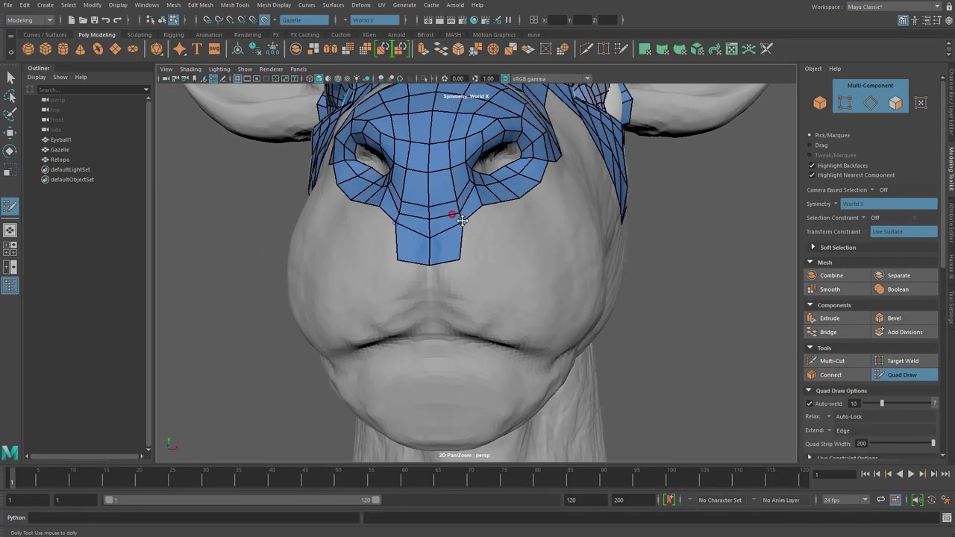
left_click(438, 271, "shift")
mouse_move(437, 271)
left_mouse_down("alt")
mouse_move(426, 271)
mouse_move(416, 316)
mouse_move(429, 339)
mouse_move(395, 308)
mouse_move(420, 376)
mouse_move(359, 345)
left_mouse_up("alt")
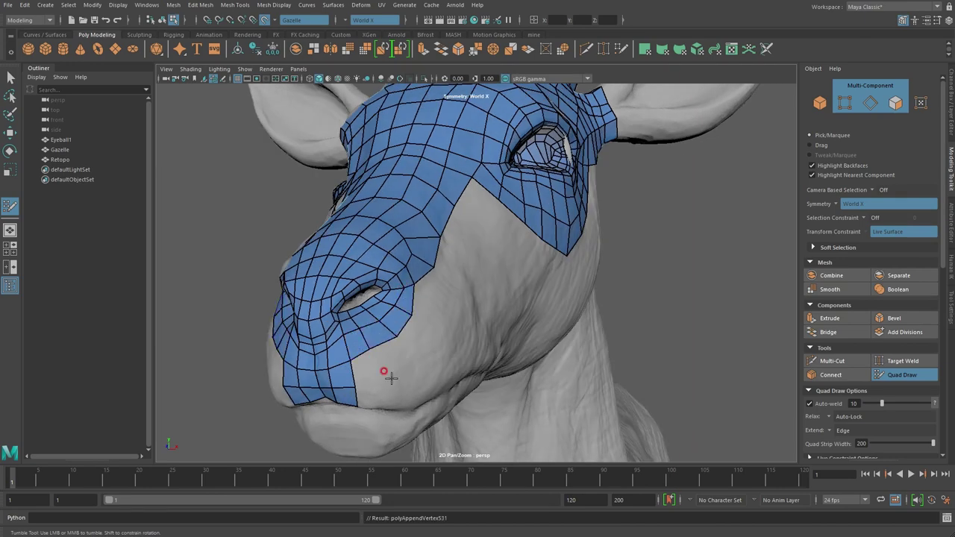
Step: Inspect the new quad rows around the lips and mouth corners from several angles
mouse_move(390, 377)
left_mouse_down("alt")
mouse_move(324, 304)
mouse_move(294, 351)
mouse_move(321, 310)
left_mouse_up("alt")
left_click_drag(385, 278, 366, 324, "alt")
middle_click_drag(366, 324, 375, 239, "alt")
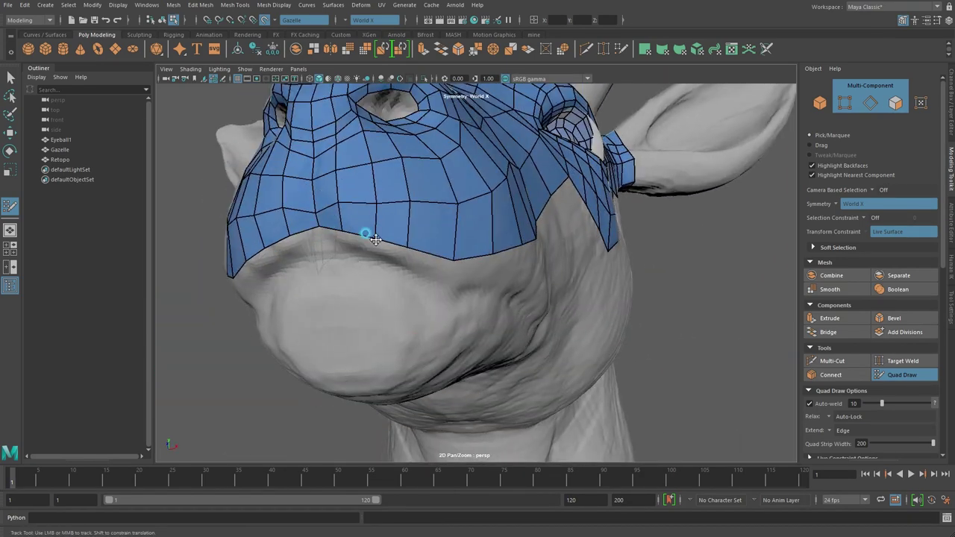
mouse_move(395, 254)
left_mouse_down("alt")
mouse_move(298, 288)
mouse_move(383, 305)
mouse_move(423, 328)
left_mouse_up("alt")
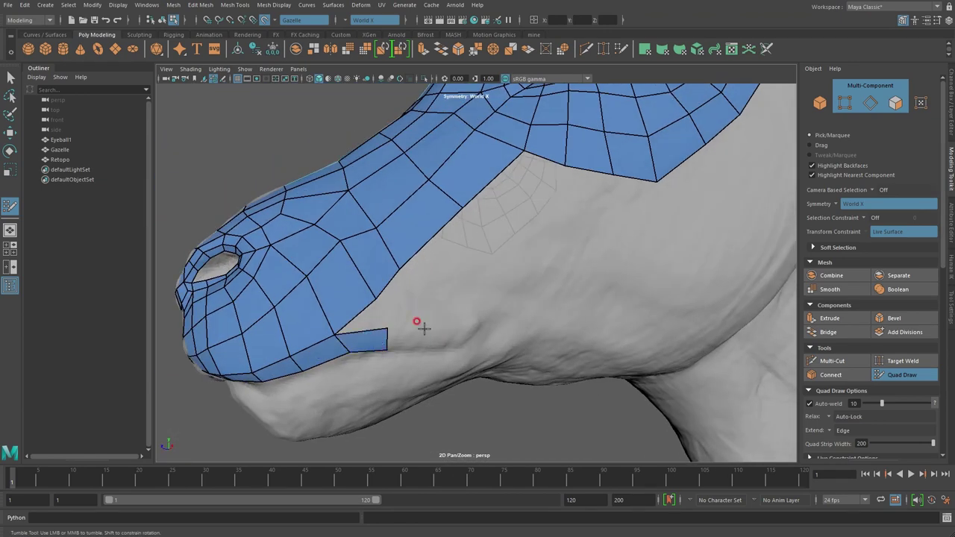
mouse_move(367, 291)
left_mouse_down("alt")
mouse_move(386, 234)
mouse_move(446, 260)
mouse_move(341, 269)
mouse_move(470, 255)
mouse_move(438, 251)
left_mouse_up("alt")
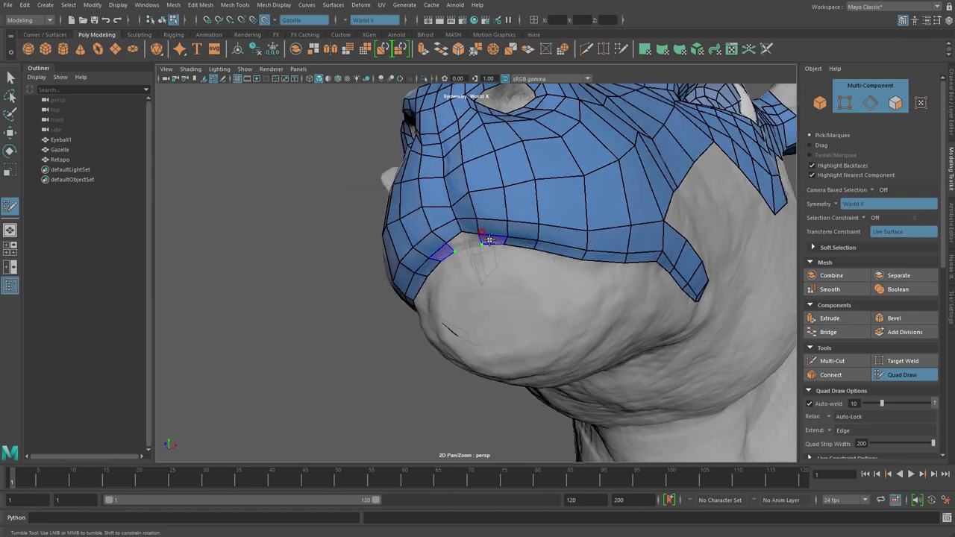
right_click_drag(438, 251, 348, 273, "alt")
mouse_move(347, 273)
left_mouse_down("alt")
mouse_move(517, 305)
mouse_move(388, 291)
left_mouse_up("alt")
right_click_drag(388, 291, 380, 293, "alt")
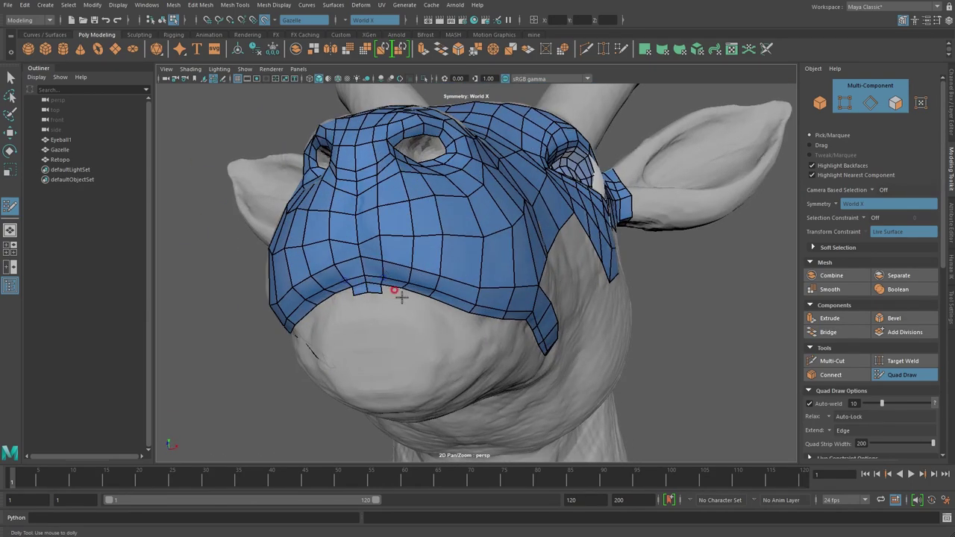
left_click_drag(419, 324, 321, 373, "alt")
right_click_drag(321, 373, 276, 328, "alt")
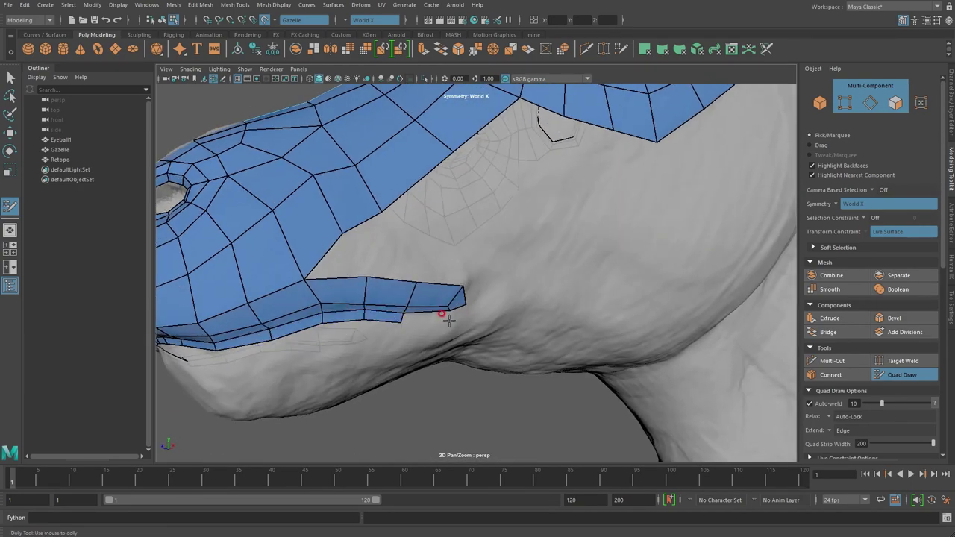
right_click_drag(399, 335, 448, 305, "alt")
left_click_drag(448, 306, 444, 295, "alt")
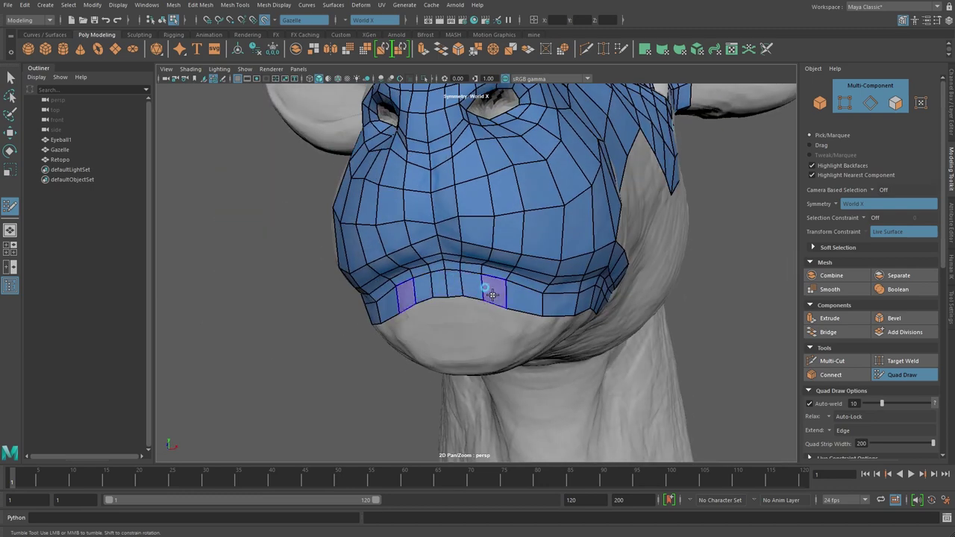
mouse_move(492, 295)
right_mouse_down("alt")
mouse_move(426, 199)
mouse_move(480, 262)
mouse_move(552, 271)
mouse_move(522, 270)
right_mouse_up("alt")
mouse_move(522, 270)
left_mouse_down("alt")
mouse_move(515, 278)
mouse_move(447, 194)
left_mouse_up("alt")
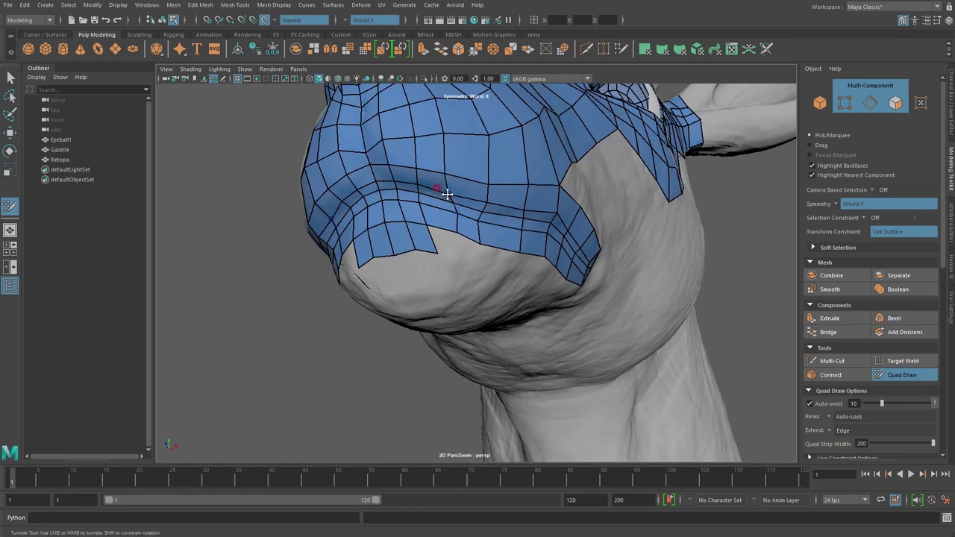
mouse_move(460, 257)
left_mouse_down("alt")
mouse_move(485, 271)
mouse_move(383, 304)
left_mouse_up("alt")
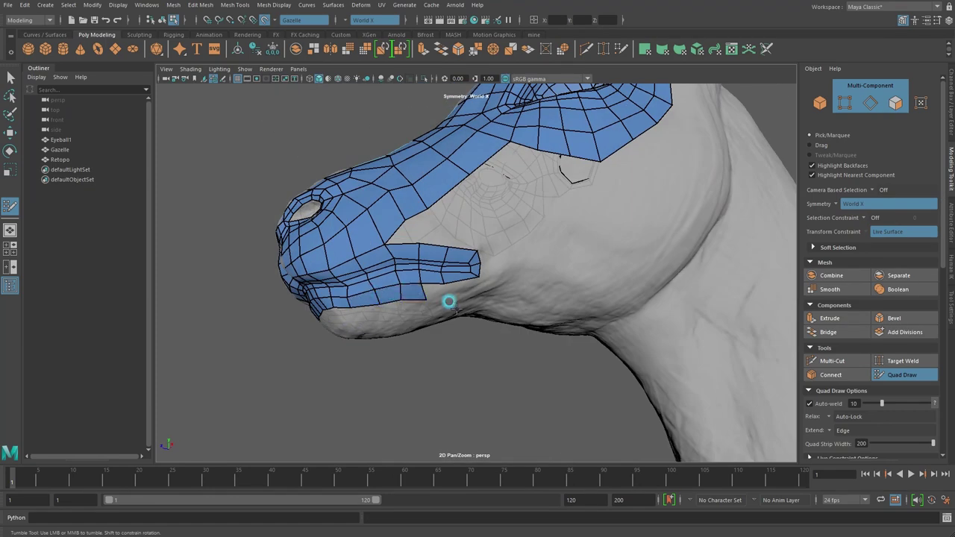
mouse_move(489, 241)
left_mouse_down("alt")
mouse_move(433, 252)
mouse_move(465, 256)
mouse_move(352, 251)
mouse_move(422, 239)
mouse_move(365, 247)
mouse_move(415, 258)
left_mouse_up("alt")
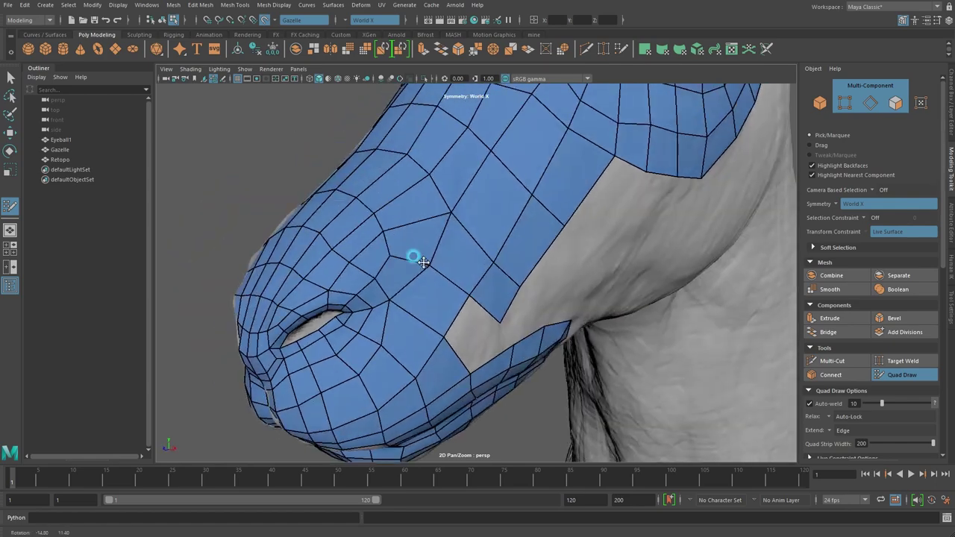
right_click_drag(416, 259, 512, 238, "alt")
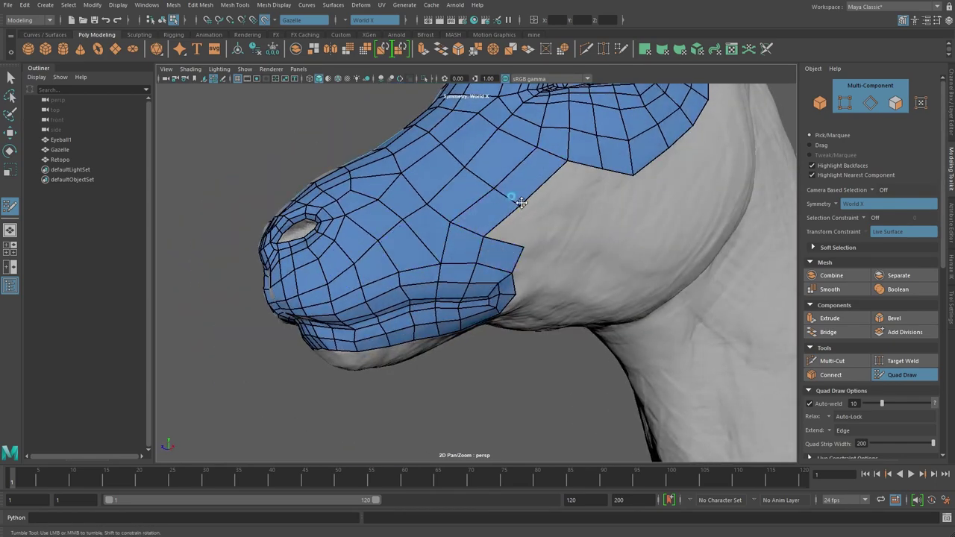
mouse_move(516, 202)
left_mouse_down("alt")
mouse_move(448, 271)
mouse_move(468, 267)
mouse_move(501, 213)
mouse_move(475, 245)
left_mouse_up("alt")
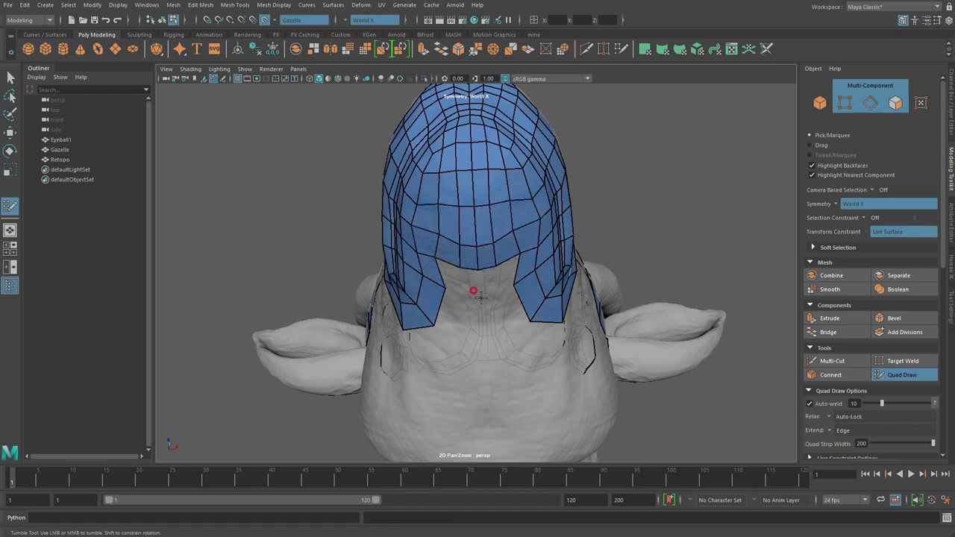
Step: Orbit around the snout, head side and neck to check coverage, then close in on the ear
mouse_move(480, 297)
left_mouse_down("alt")
mouse_move(456, 279)
mouse_move(499, 320)
mouse_move(532, 250)
mouse_move(512, 207)
left_mouse_up("alt")
middle_click_drag(511, 206, 556, 263, "alt")
mouse_move(570, 255)
left_mouse_down("alt")
mouse_move(512, 265)
mouse_move(559, 298)
mouse_move(527, 337)
left_mouse_up("alt")
mouse_move(438, 352)
left_mouse_down("alt")
mouse_move(465, 335)
mouse_move(432, 259)
left_mouse_up("alt")
mouse_move(505, 247)
left_mouse_down("alt")
mouse_move(481, 319)
mouse_move(550, 154)
mouse_move(550, 186)
left_mouse_up("alt")
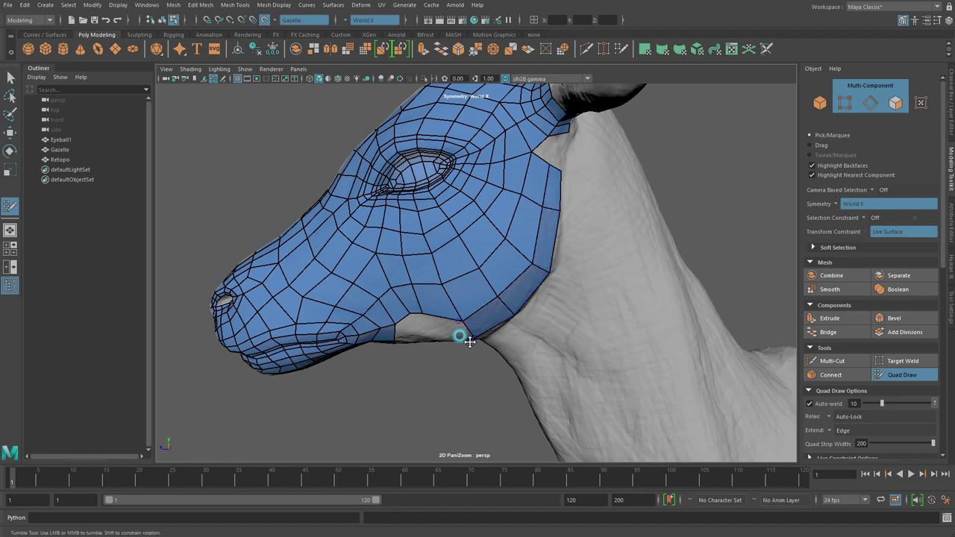
mouse_move(470, 341)
left_mouse_down("alt")
mouse_move(405, 320)
mouse_move(405, 341)
mouse_move(458, 316)
mouse_move(468, 298)
mouse_move(497, 330)
left_mouse_up("alt")
right_click_drag(497, 330, 582, 377, "alt")
mouse_move(582, 377)
left_mouse_down("alt")
mouse_move(485, 236)
mouse_move(510, 270)
mouse_move(476, 331)
mouse_move(454, 322)
mouse_move(529, 258)
mouse_move(524, 309)
mouse_move(495, 271)
mouse_move(488, 320)
mouse_move(455, 352)
mouse_move(440, 323)
mouse_move(391, 275)
left_mouse_up("alt")
left_click_drag(394, 308, 463, 228, "alt")
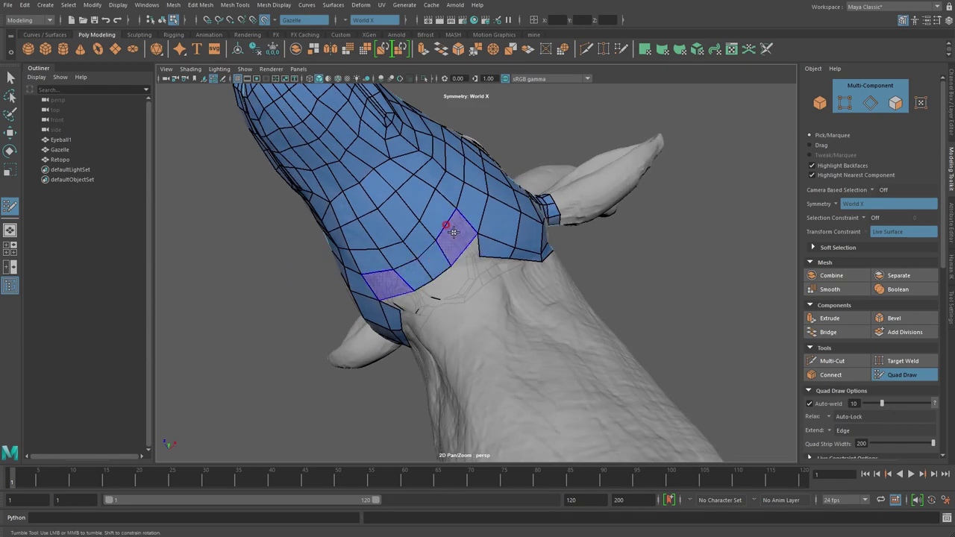
left_click_drag(463, 276, 388, 273, "alt")
mouse_move(388, 272)
right_mouse_down("alt")
mouse_move(283, 271)
mouse_move(440, 277)
right_mouse_up("alt")
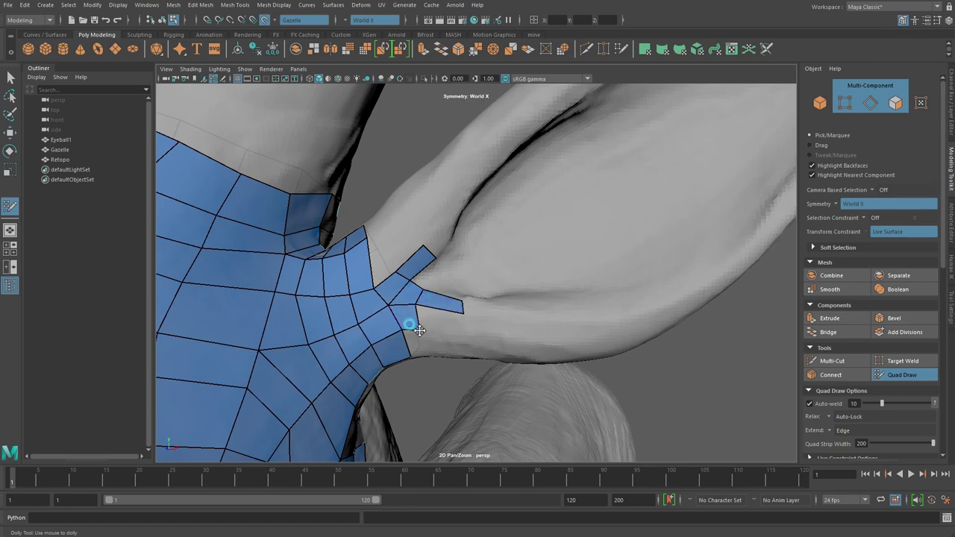
Step: Add a quad at the ear base joining it to the head patch
mouse_move(405, 271)
left_mouse_down("alt")
mouse_move(380, 201)
mouse_move(388, 260)
left_mouse_up("alt")
middle_click_drag(388, 260, 567, 166, "alt")
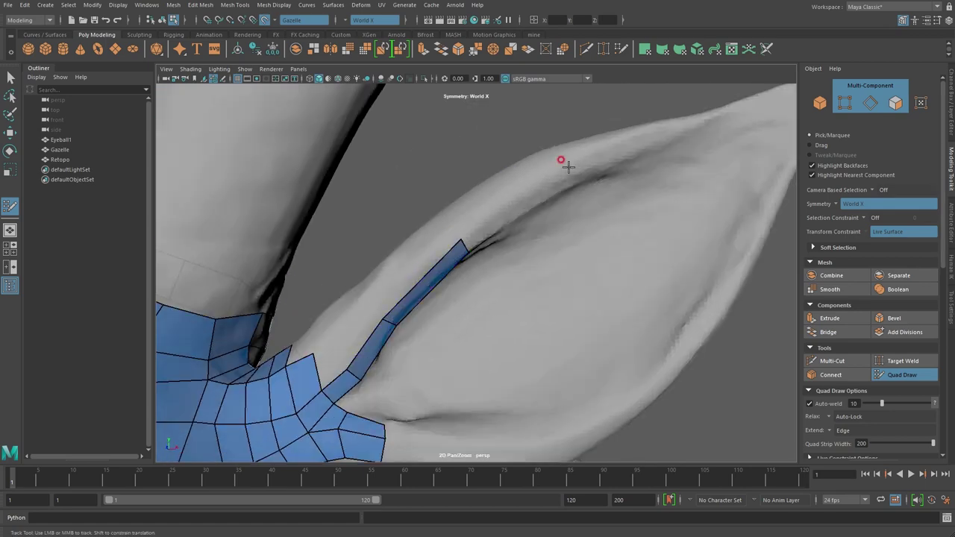
left_click_drag(568, 166, 519, 216, "alt")
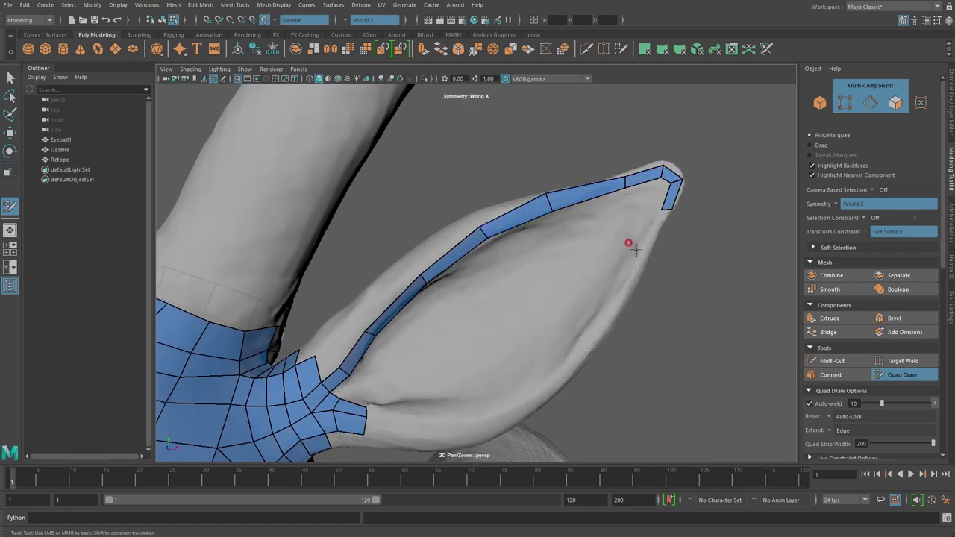
middle_click_drag(633, 248, 626, 277, "alt")
mouse_move(448, 392)
left_mouse_down("alt")
mouse_move(507, 256)
mouse_move(345, 352)
left_mouse_up("alt")
mouse_move(382, 283)
left_mouse_down("alt")
mouse_move(424, 291)
mouse_move(610, 283)
mouse_move(571, 299)
mouse_move(593, 162)
mouse_move(473, 273)
mouse_move(437, 283)
mouse_move(426, 230)
mouse_move(439, 218)
mouse_move(422, 213)
mouse_move(495, 303)
mouse_move(538, 228)
left_mouse_up("alt")
middle_click_drag(538, 228, 619, 248, "alt")
left_click_drag(619, 248, 560, 145, "alt")
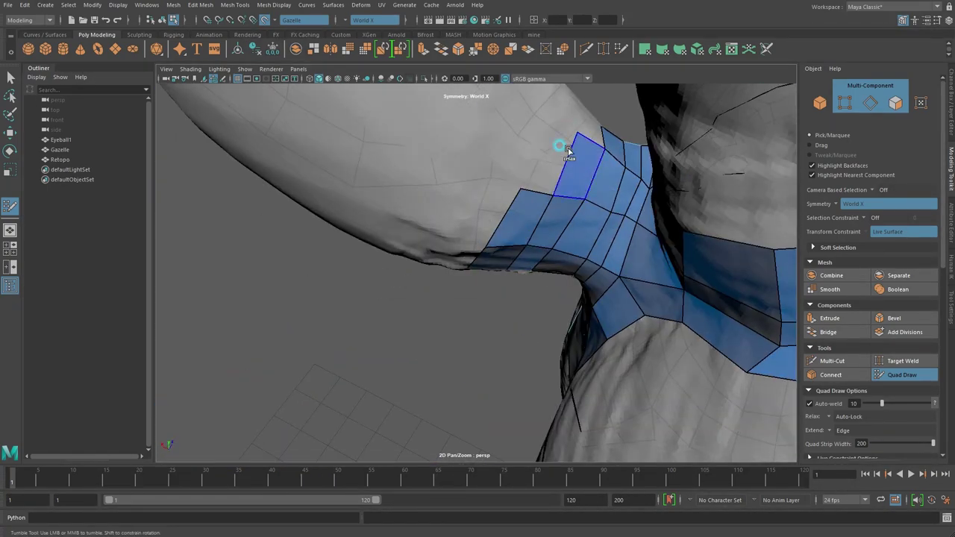
left_click(587, 142, "shift")
mouse_move(619, 153)
left_mouse_down("alt")
mouse_move(488, 241)
mouse_move(469, 196)
mouse_move(565, 199)
mouse_move(433, 252)
mouse_move(480, 211)
mouse_move(337, 187)
mouse_move(629, 198)
mouse_move(420, 209)
mouse_move(438, 227)
mouse_move(437, 192)
mouse_move(462, 112)
mouse_move(575, 234)
mouse_move(633, 246)
mouse_move(607, 206)
mouse_move(559, 199)
mouse_move(547, 233)
mouse_move(417, 210)
mouse_move(405, 259)
mouse_move(426, 252)
mouse_move(454, 213)
mouse_move(466, 246)
mouse_move(316, 241)
mouse_move(347, 203)
mouse_move(369, 209)
mouse_move(497, 331)
mouse_move(597, 207)
mouse_move(296, 271)
left_mouse_up("alt")
Step: Fill quads along the top of the ear rim toward the tip
mouse_move(313, 179)
left_mouse_down("alt")
mouse_move(277, 271)
mouse_move(288, 228)
mouse_move(273, 237)
mouse_move(305, 245)
left_mouse_up("alt")
right_click_drag(306, 246, 187, 202, "alt")
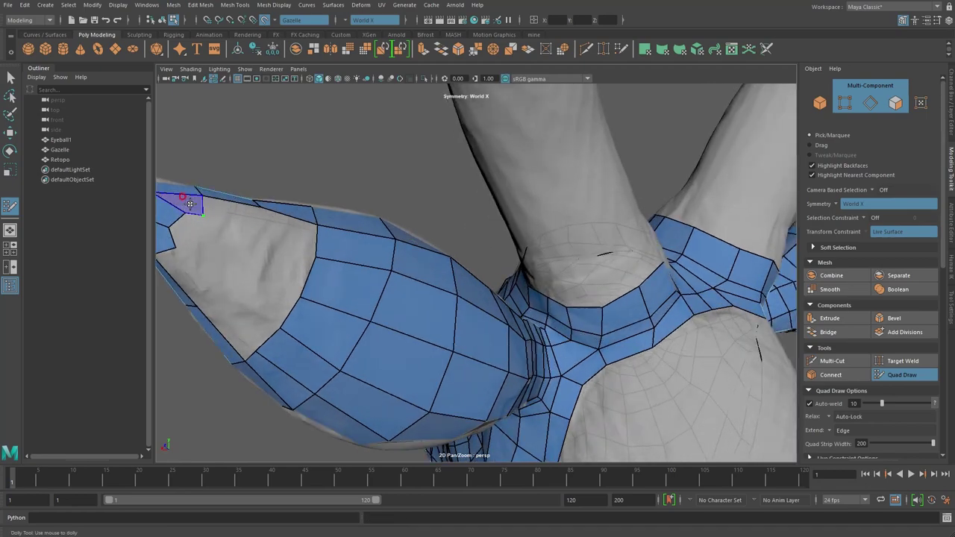
mouse_move(187, 203)
left_mouse_down("alt")
mouse_move(394, 246)
mouse_move(313, 219)
mouse_move(563, 336)
mouse_move(448, 315)
mouse_move(485, 207)
mouse_move(394, 292)
mouse_move(407, 309)
mouse_move(383, 321)
left_mouse_up("alt")
left_click(343, 234, "shift")
left_click(344, 234, "shift")
scroll(448, 316, "up", 3)
scroll(392, 330, "up", 3)
scroll(337, 340, "down", 5)
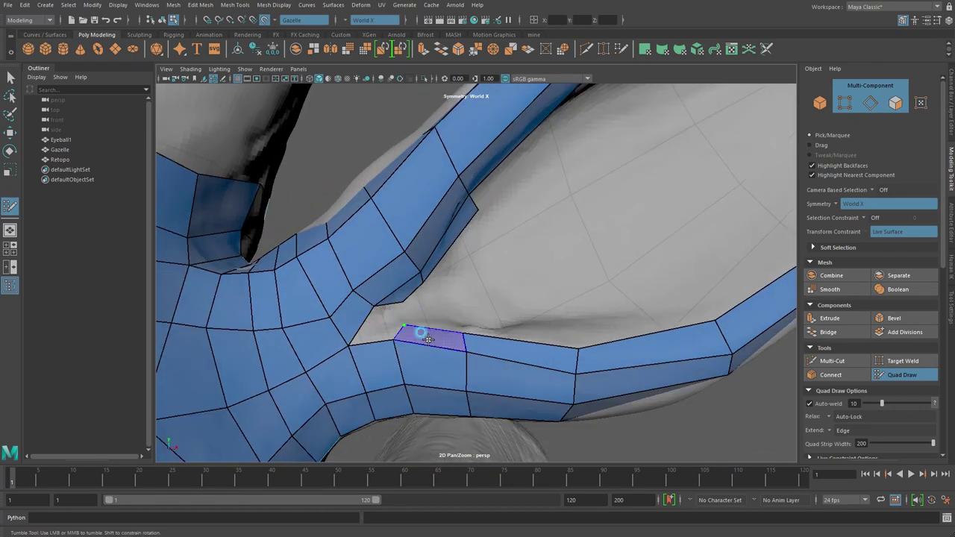
scroll(461, 320, "down", 3)
mouse_move(539, 305)
left_mouse_down("alt")
mouse_move(527, 273)
mouse_move(572, 256)
left_mouse_up("alt")
scroll(684, 186, "up", 4)
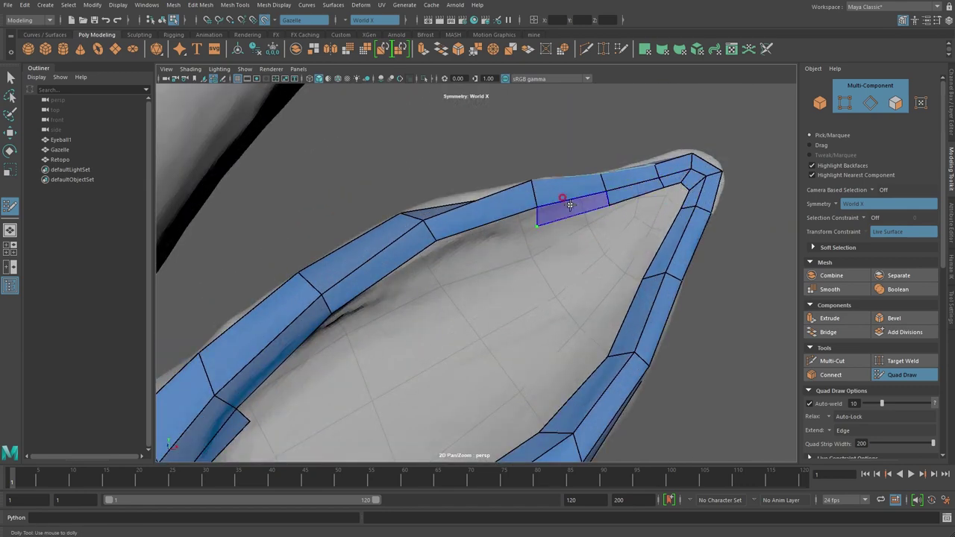
mouse_move(497, 366)
left_mouse_down("alt")
mouse_move(381, 234)
mouse_move(399, 241)
left_mouse_up("alt")
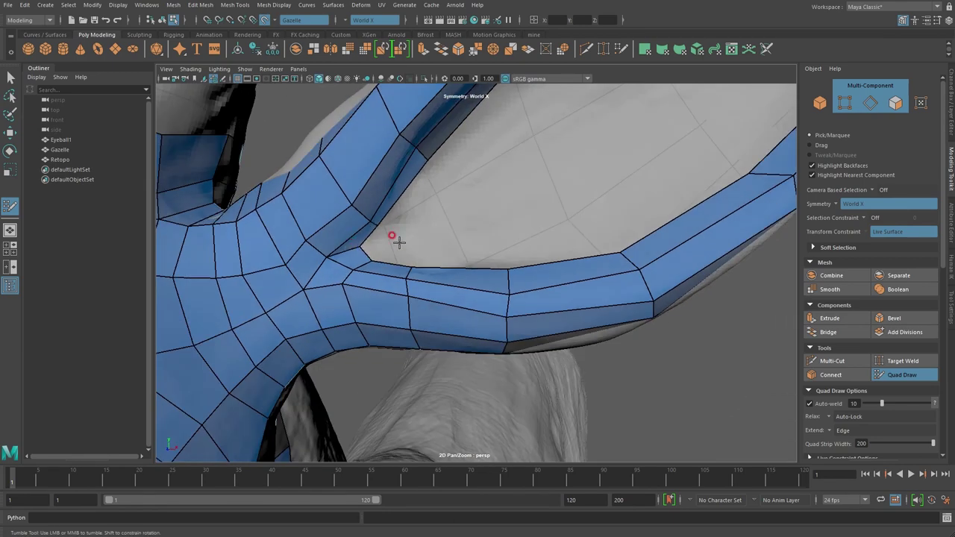
Step: Extend a quad strip into the inner ear and add quads at its corner
mouse_move(400, 227)
left_mouse_down("alt")
mouse_move(458, 214)
mouse_move(586, 281)
mouse_move(550, 273)
left_mouse_up("alt")
right_click_drag(550, 273, 660, 221, "alt")
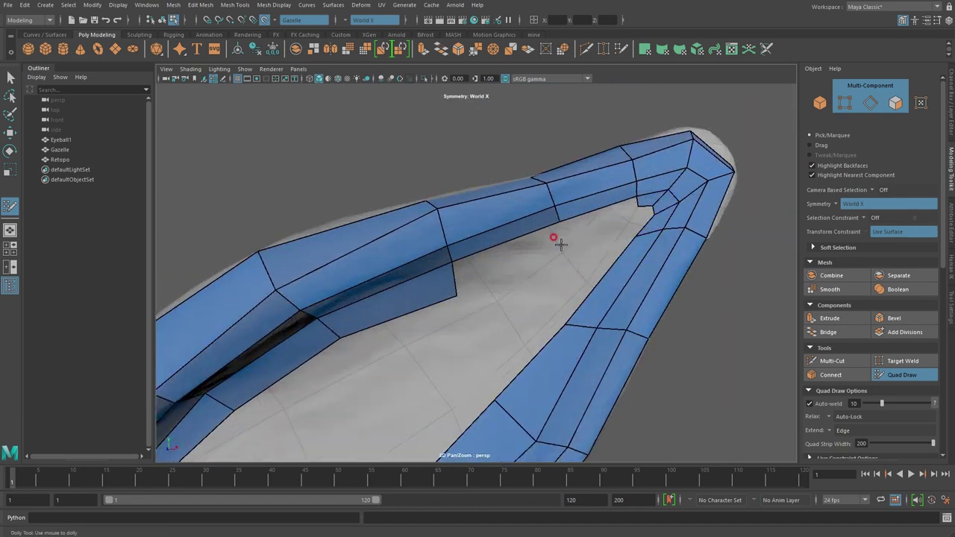
mouse_move(570, 235)
left_mouse_down("alt")
mouse_move(448, 246)
mouse_move(523, 224)
left_mouse_up("alt")
right_click_drag(522, 224, 341, 330, "alt")
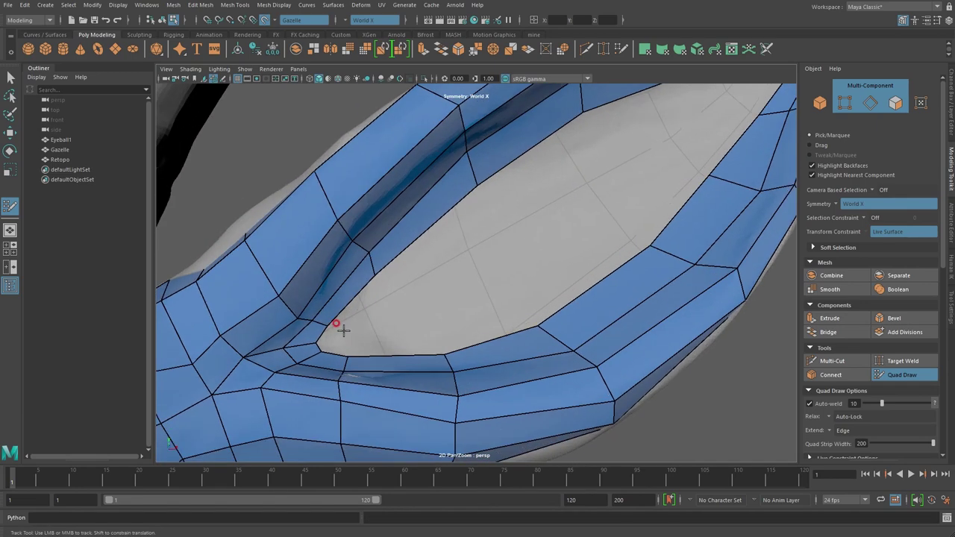
middle_click_drag(341, 330, 360, 342, "alt")
left_click_drag(369, 340, 452, 282)
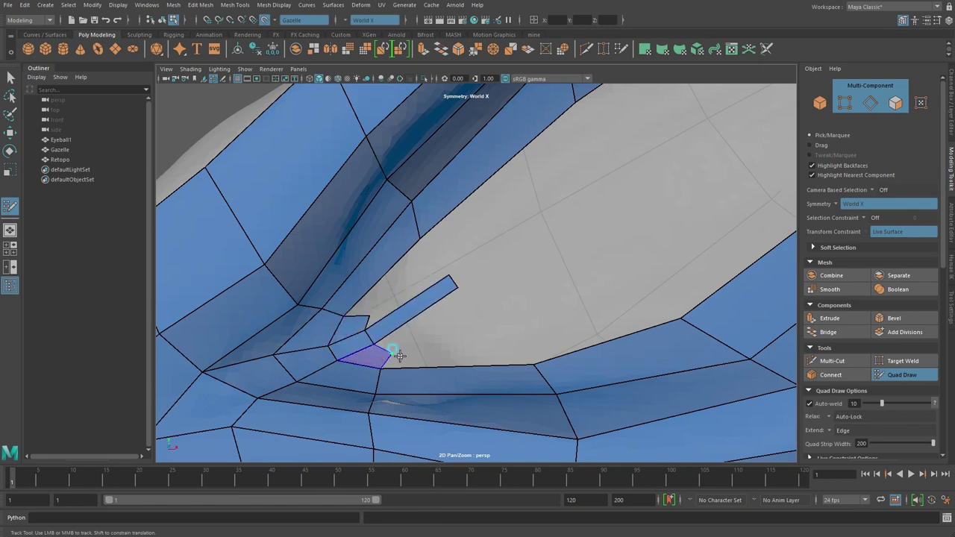
left_click_drag(400, 356, 398, 299)
left_click(469, 313, "ctrl")
left_click_drag(469, 313, 398, 314, "alt")
right_click_drag(398, 313, 604, 178, "alt")
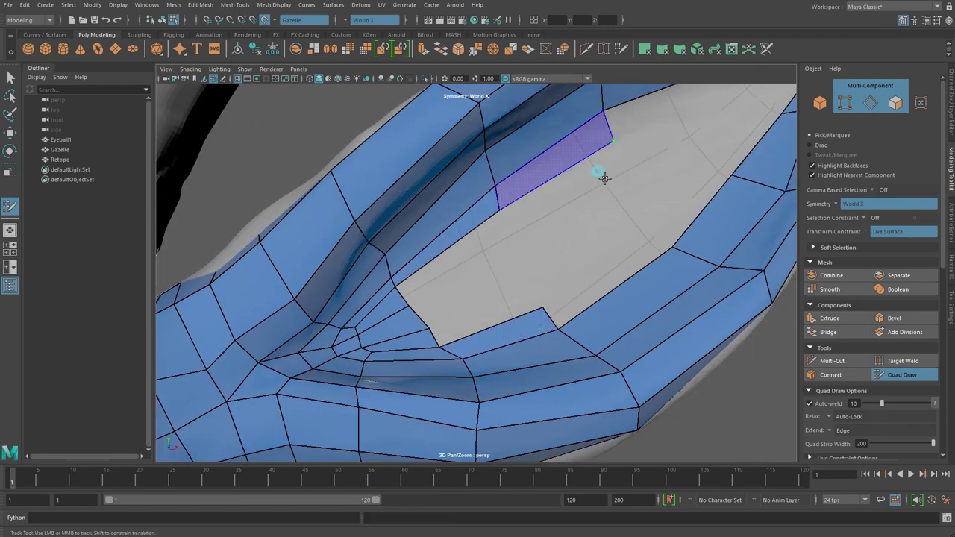
Step: Add a quad strip across the inner ear and relax the new quads
mouse_move(448, 251)
left_mouse_down()
mouse_move(586, 214)
mouse_move(736, 209)
left_mouse_up()
right_click_drag(736, 209, 694, 199, "alt")
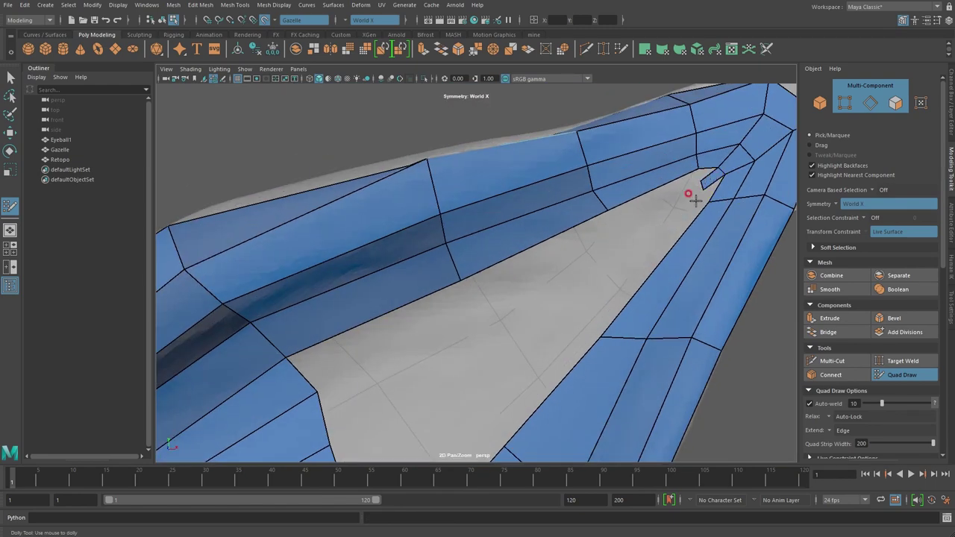
scroll(694, 200, "down", 5)
left_click_drag(682, 187, 618, 269, "alt")
scroll(618, 269, "up", 5)
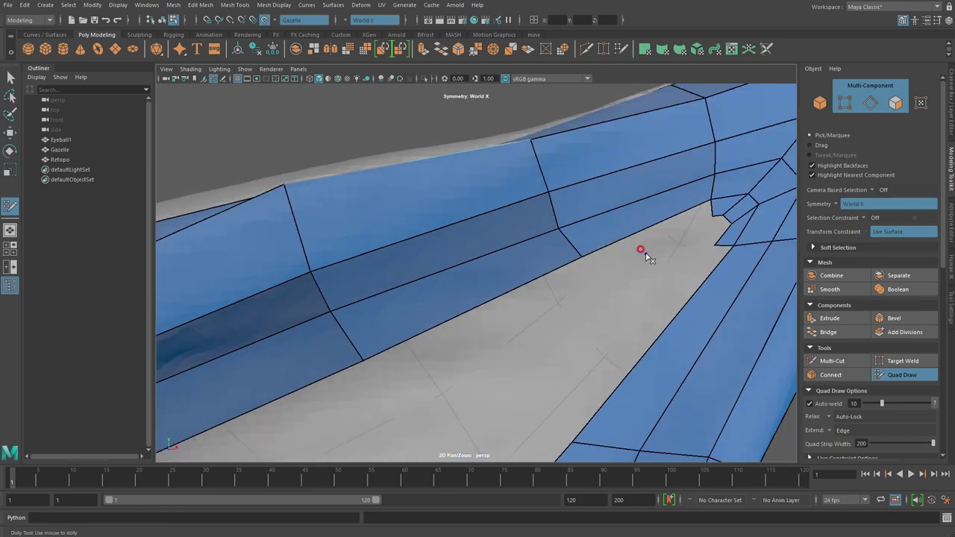
mouse_move(694, 286)
left_mouse_down("shift")
mouse_move(708, 241)
mouse_move(589, 261)
left_mouse_up("shift")
scroll(708, 241, "down", 3)
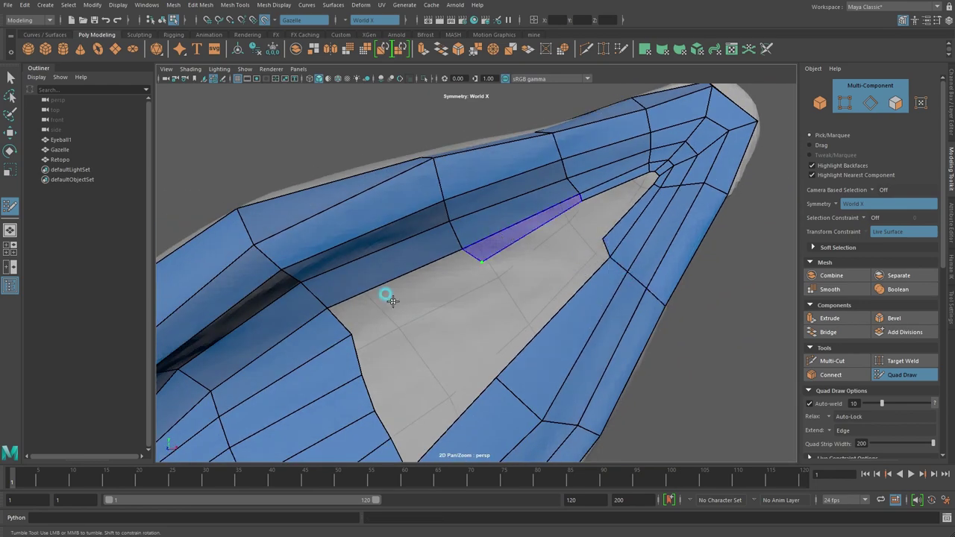
Step: Extend another strip into the inner ear and fill the remaining gap near the ear tip
mouse_move(386, 299)
left_mouse_down()
mouse_move(384, 318)
mouse_move(458, 363)
left_mouse_up()
scroll(597, 202, "up", 5)
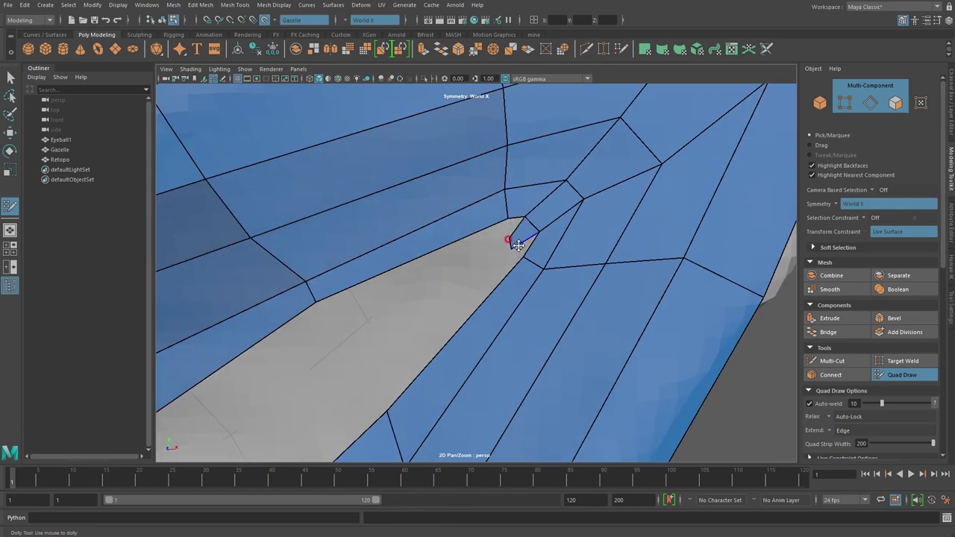
scroll(506, 264, "down", 3)
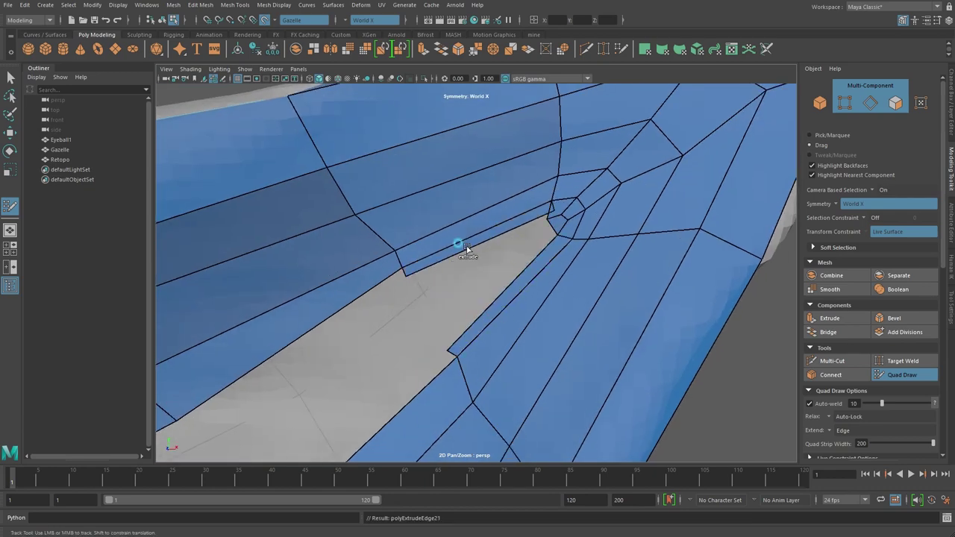
left_click_drag(459, 246, 309, 347, "alt")
scroll(493, 216, "up", 4)
left_click(530, 171, "shift")
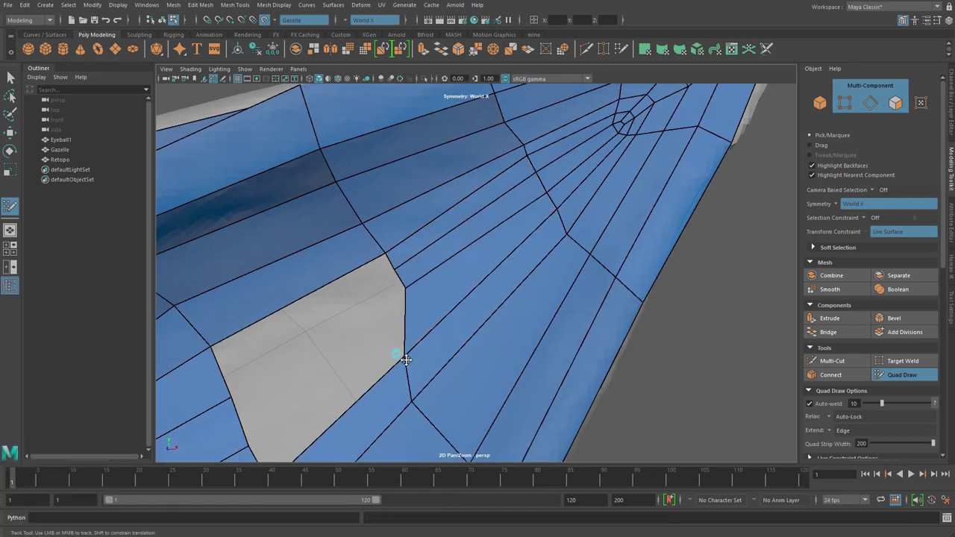
scroll(398, 356, "down", 3)
scroll(426, 288, "up", 1)
scroll(366, 333, "down", 2)
scroll(405, 330, "down", 4)
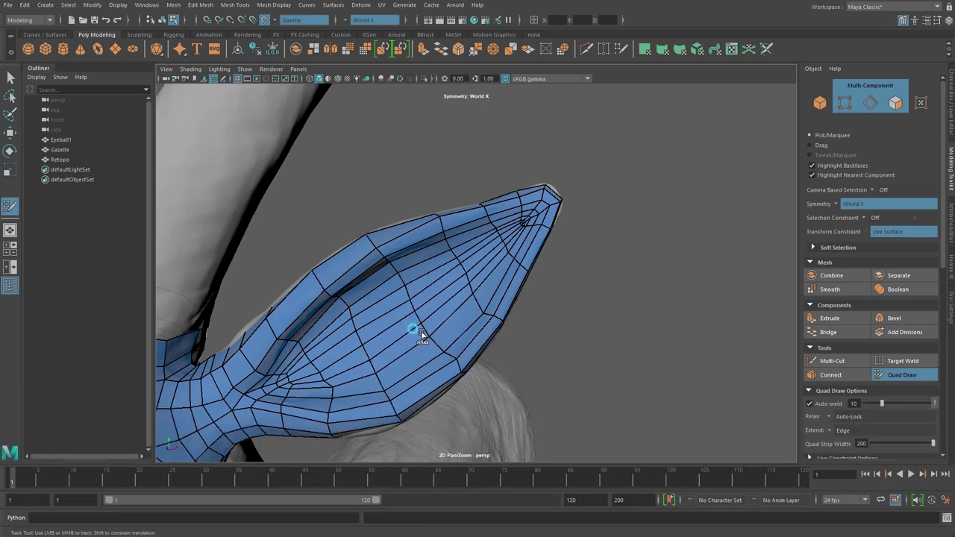
scroll(363, 359, "down", 5)
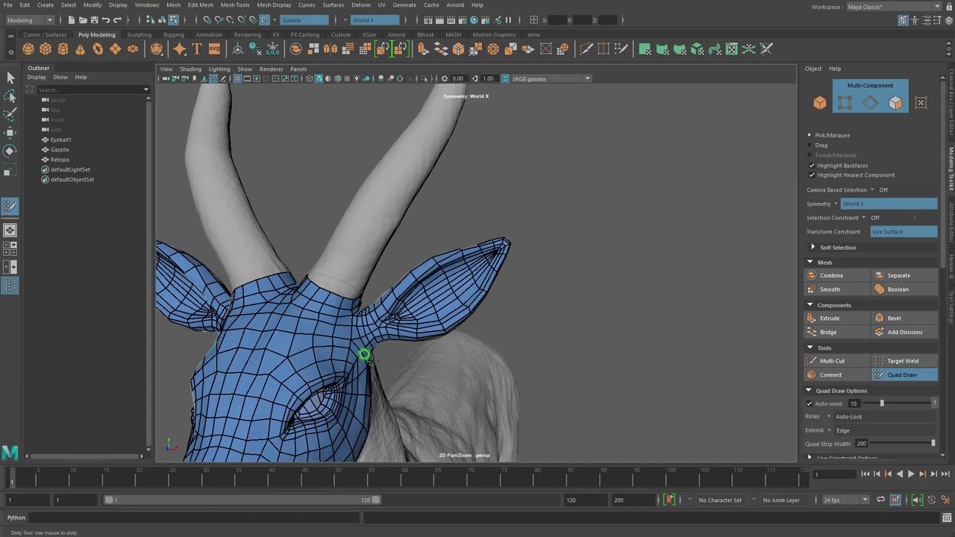